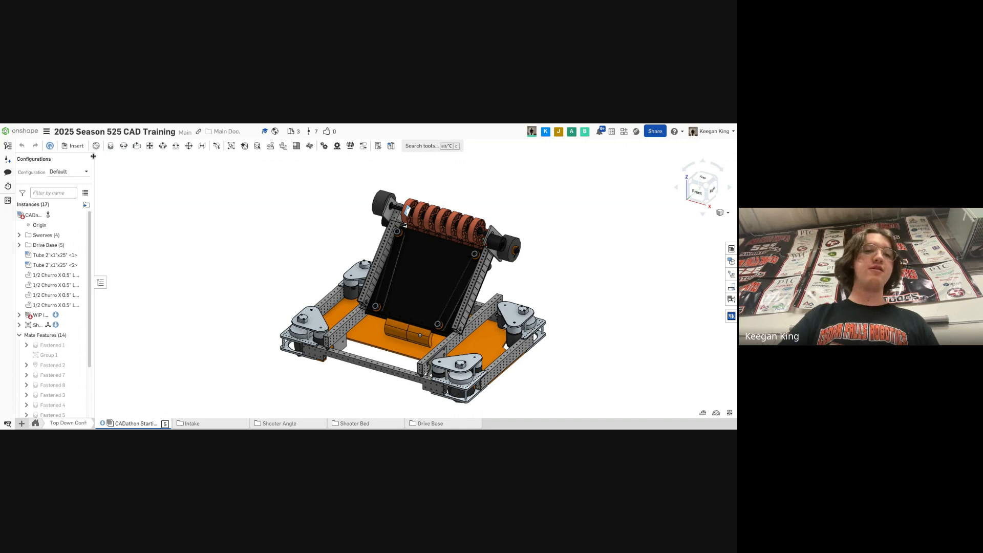
left_click(47, 132)
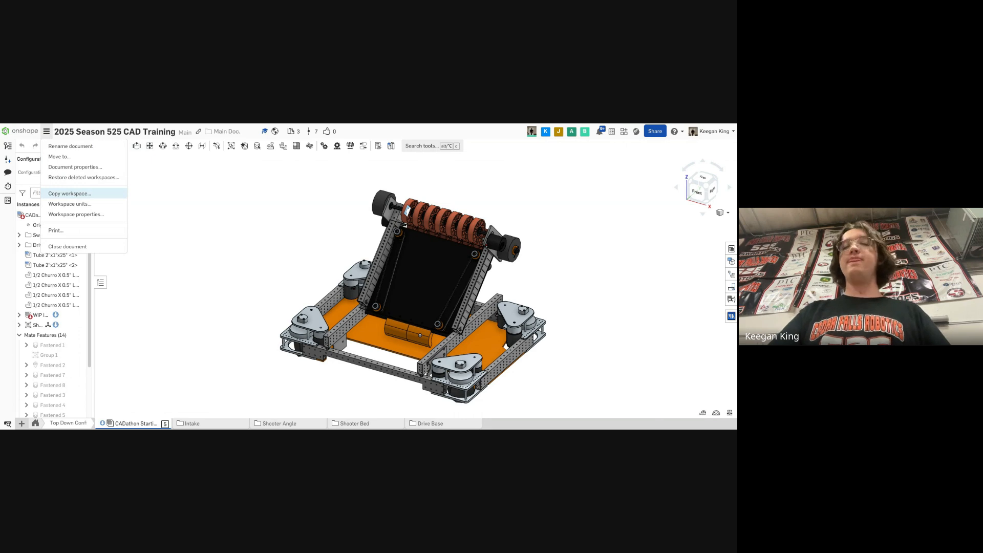
left_click(70, 193)
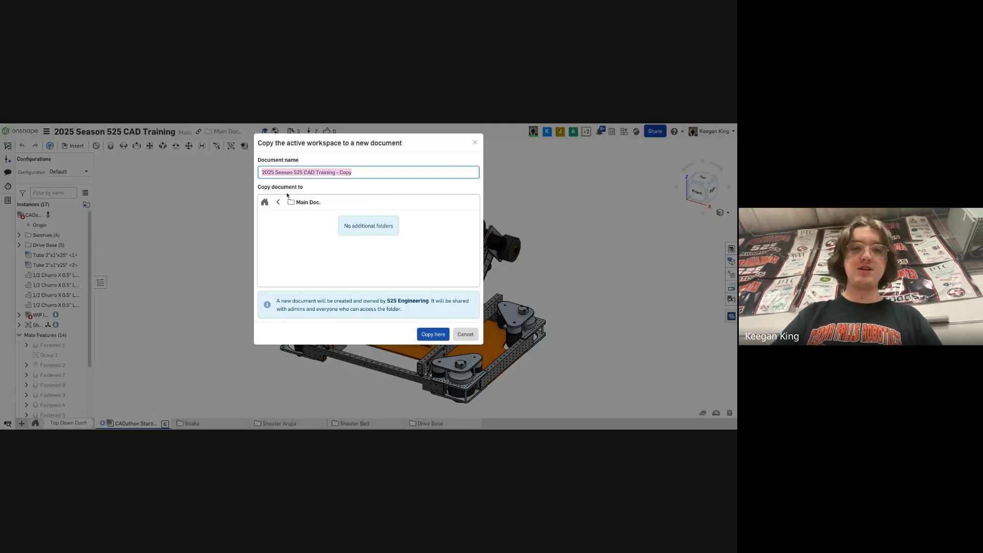
left_click(280, 201)
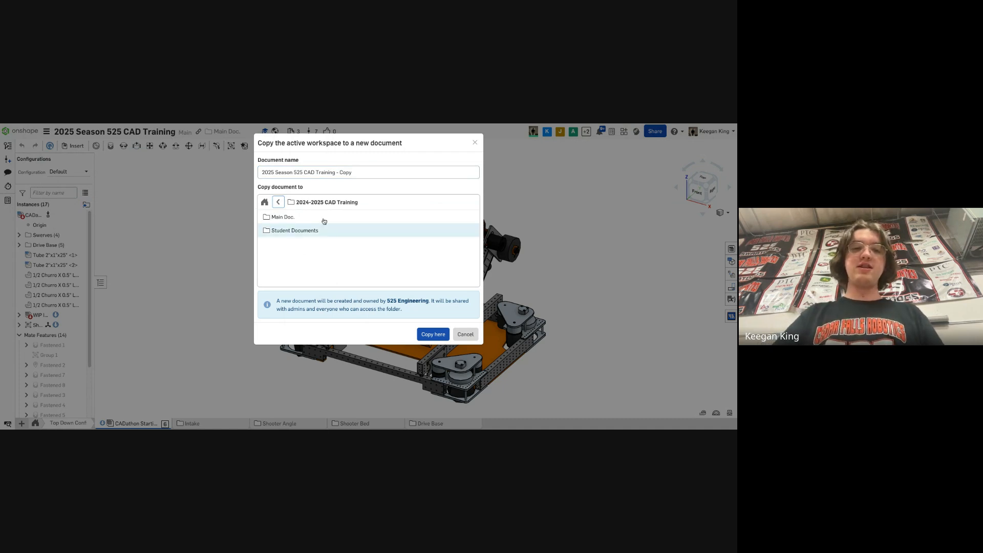
left_click(371, 173)
key("BackSpace")
key("BackSpace")
key("BackSpace")
key("BackSpace")
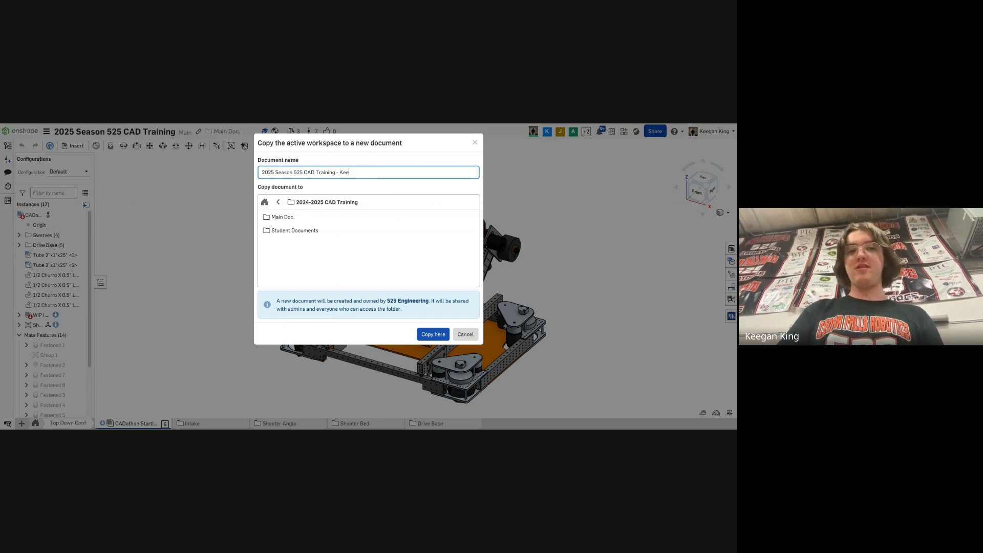
key("ctrl+a")
key("BackSpace")
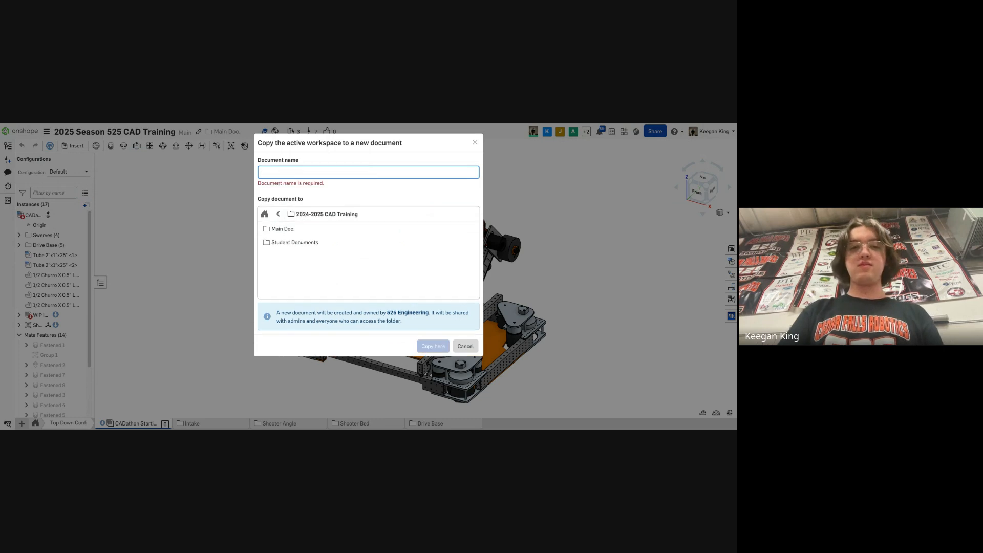
left_click(466, 347)
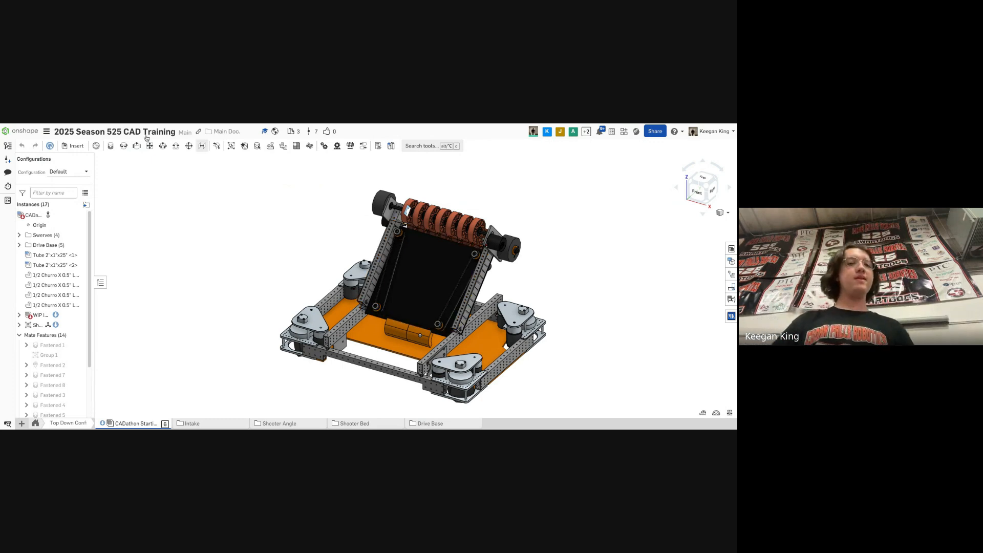
- Try to copy the workspace into a new document in the Student Documents folder
left_click(46, 132)
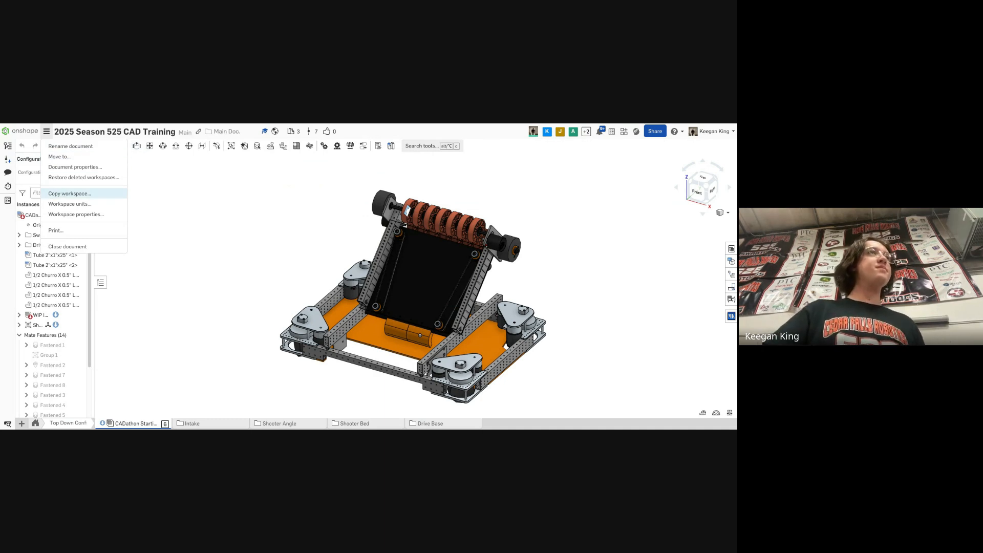
left_click(69, 194)
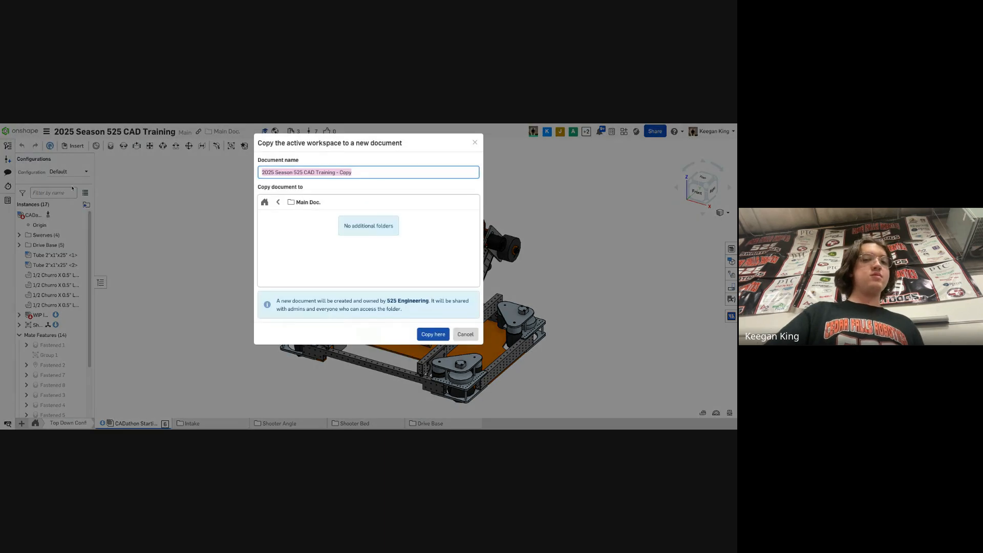
left_click(278, 201)
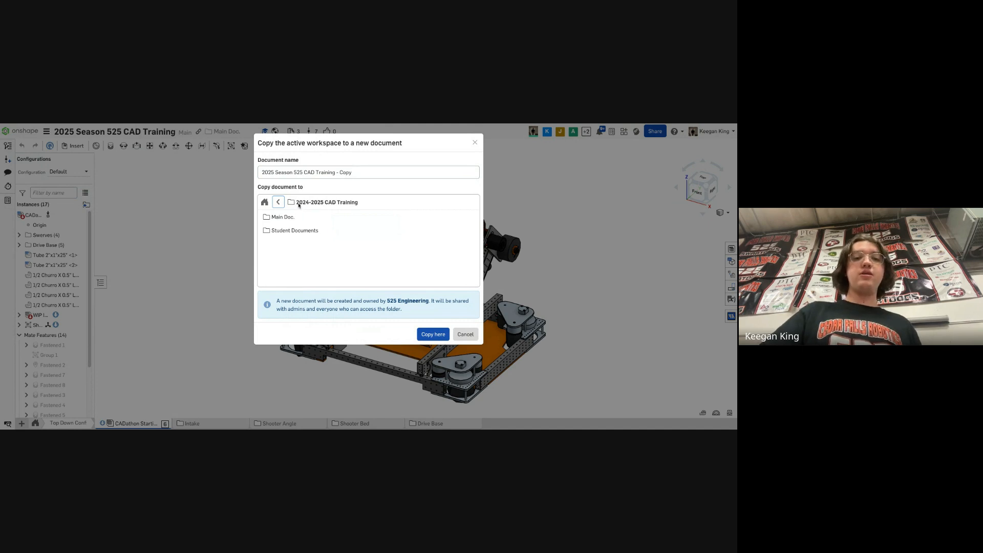
left_click(298, 218)
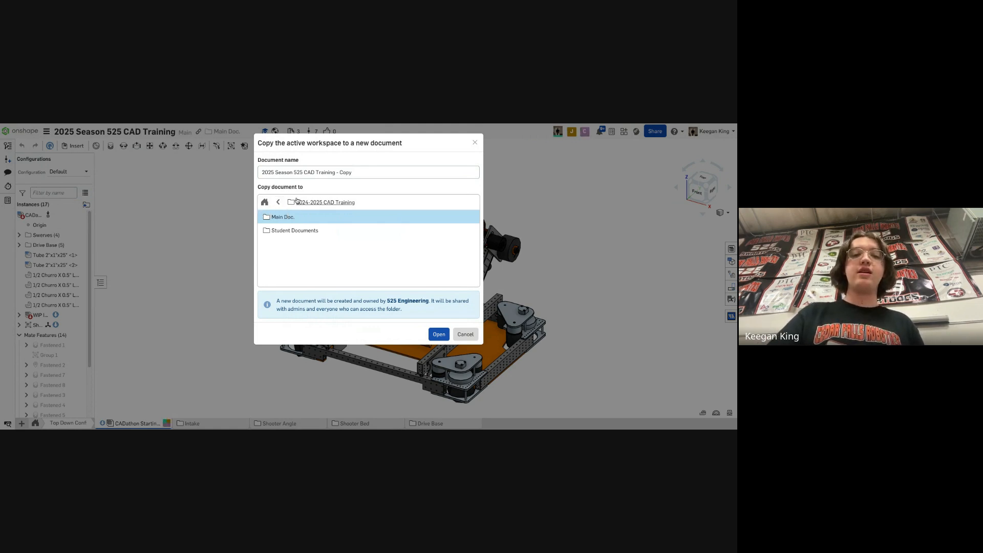
left_click(305, 231)
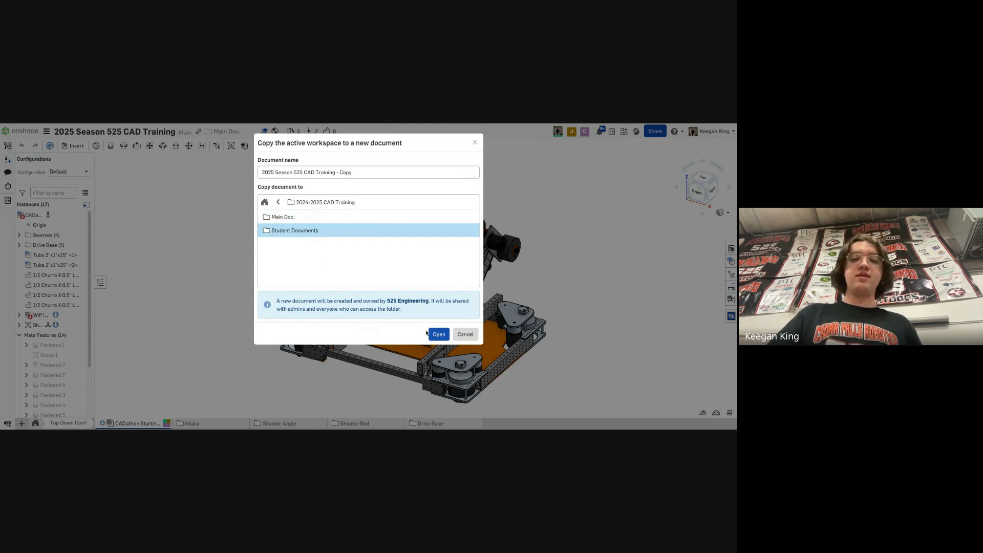
double_click(371, 230)
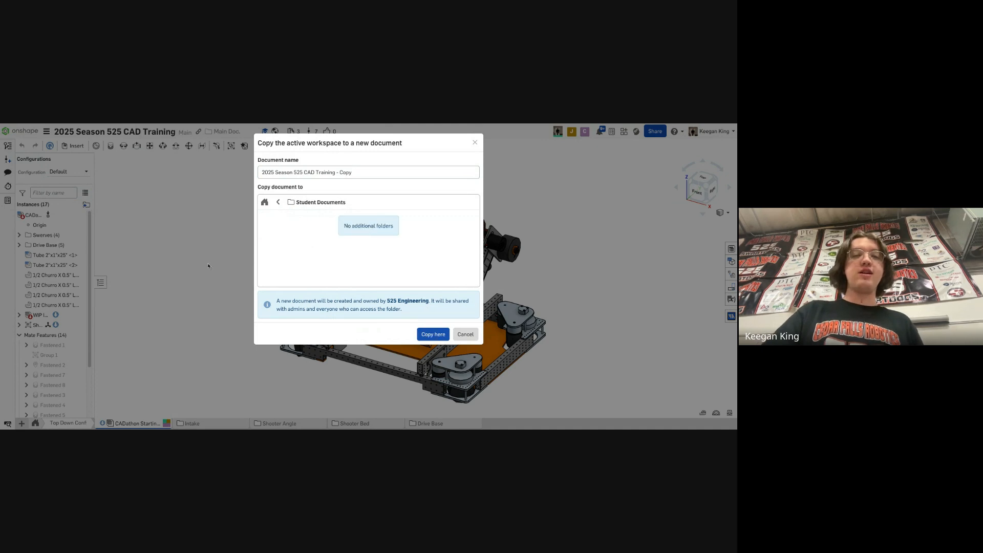
left_click(436, 335)
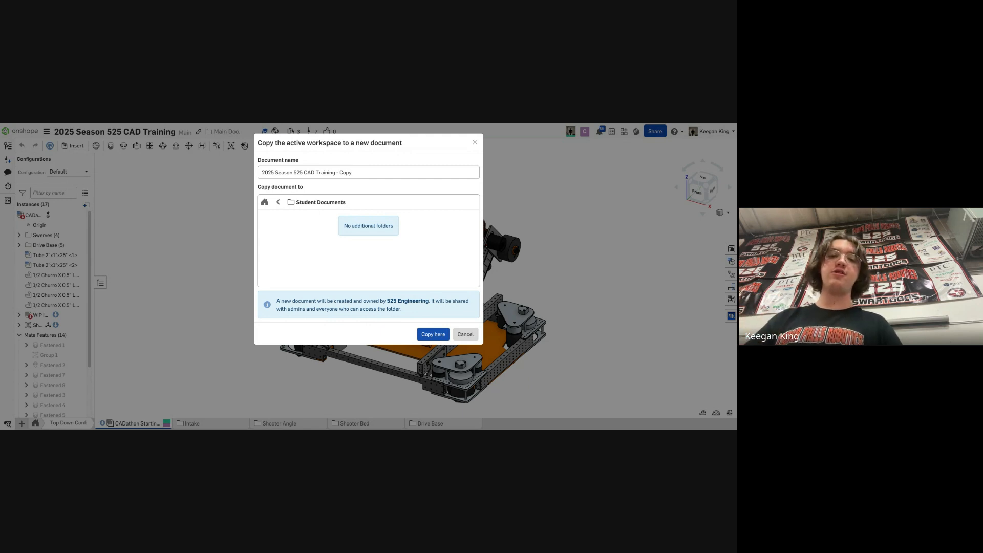
left_click(458, 336)
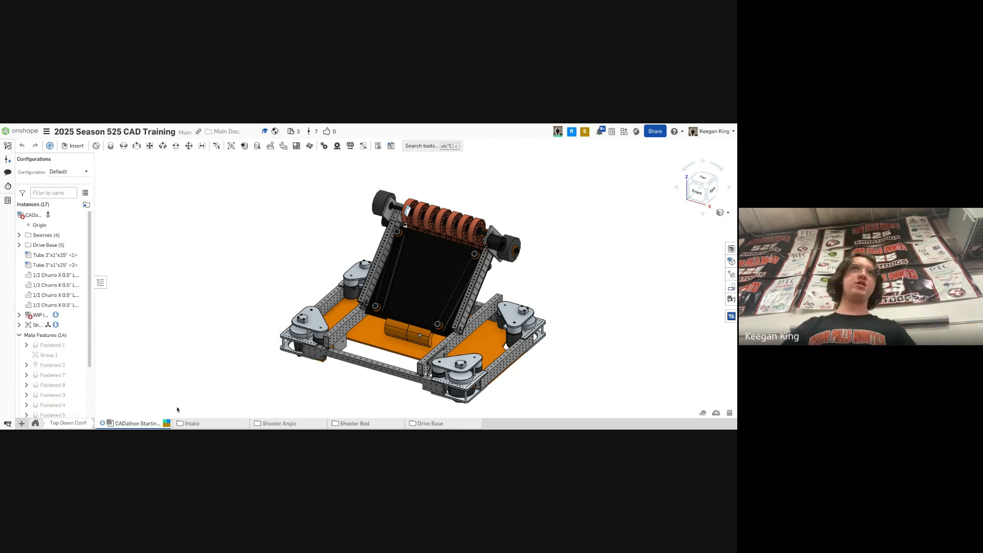
- Orbit the robot assembly to inspect it from different angles
right_click_drag(248, 336, 448, 311)
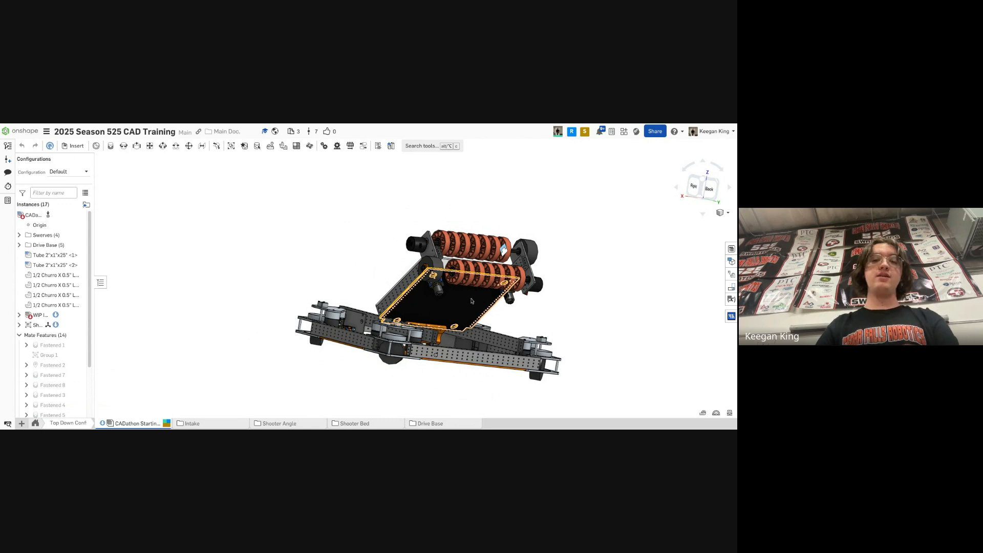
right_click_drag(471, 300, 445, 322)
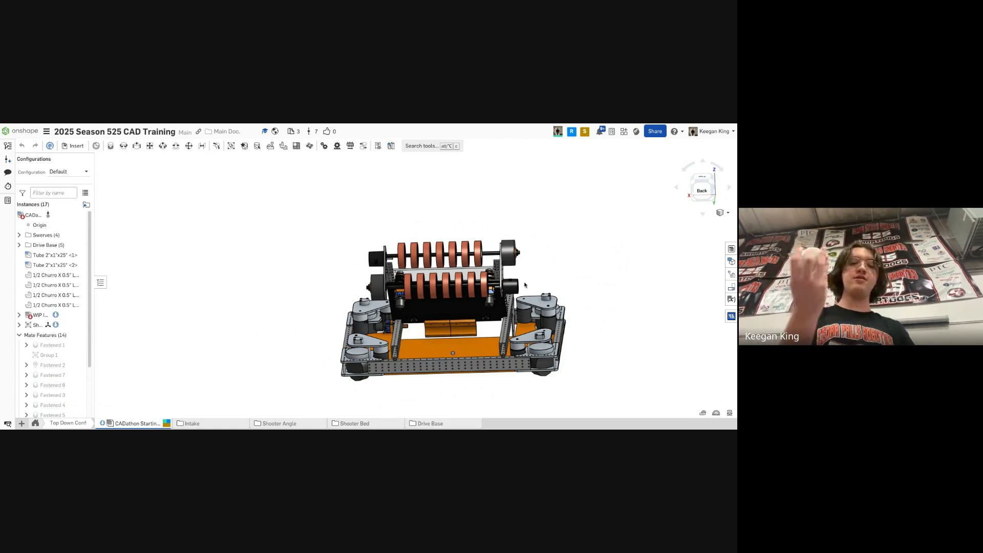
middle_click_drag(689, 259, 632, 279)
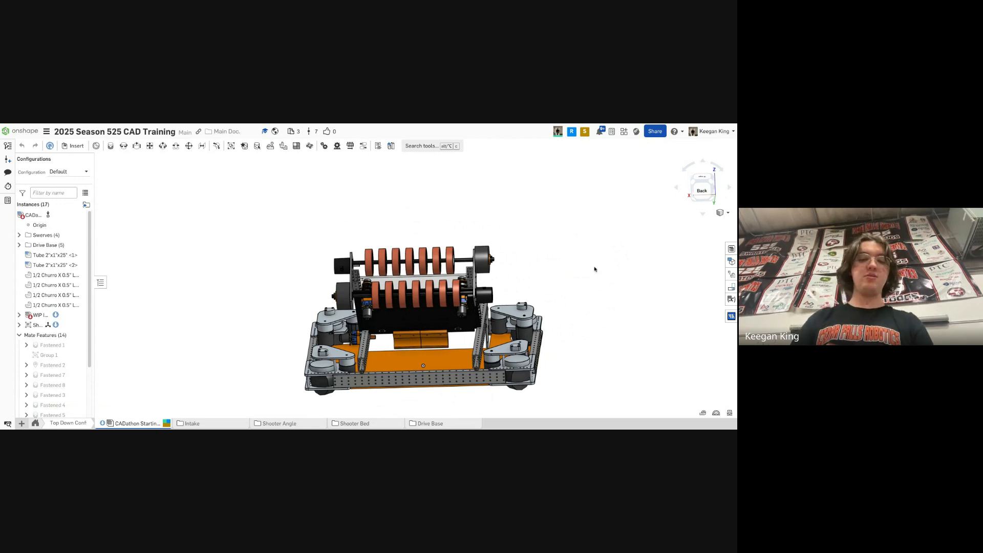
middle_click_drag(592, 268, 549, 276)
left_click_drag(591, 269, 678, 196)
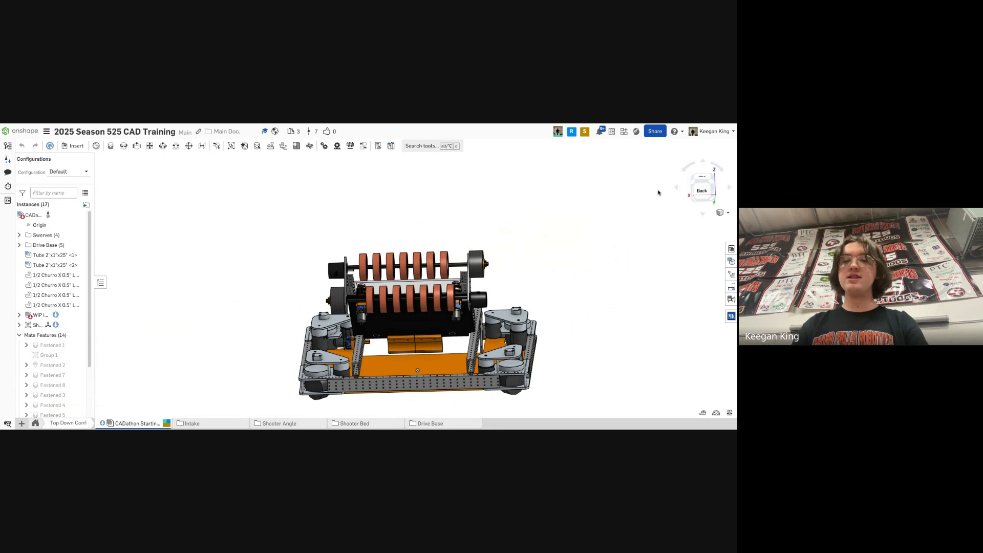
- Inspect the assembly from the standard top, front and back views using the view cube
left_click(695, 186)
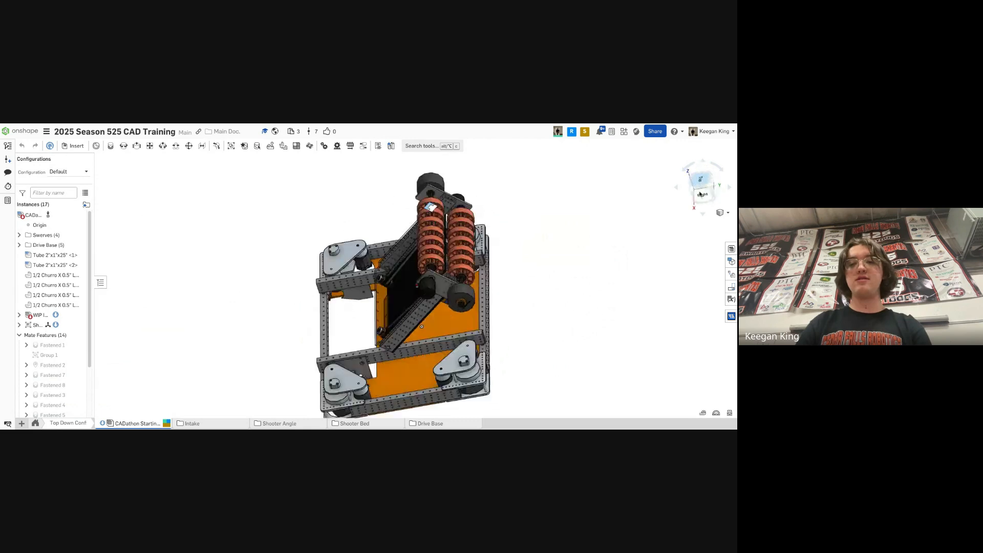
left_click(704, 196)
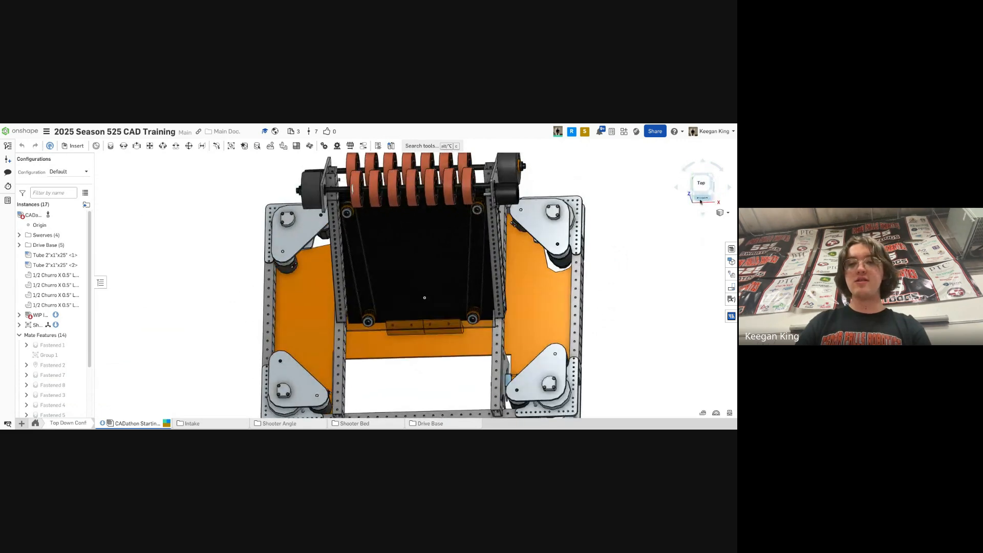
left_click(702, 197)
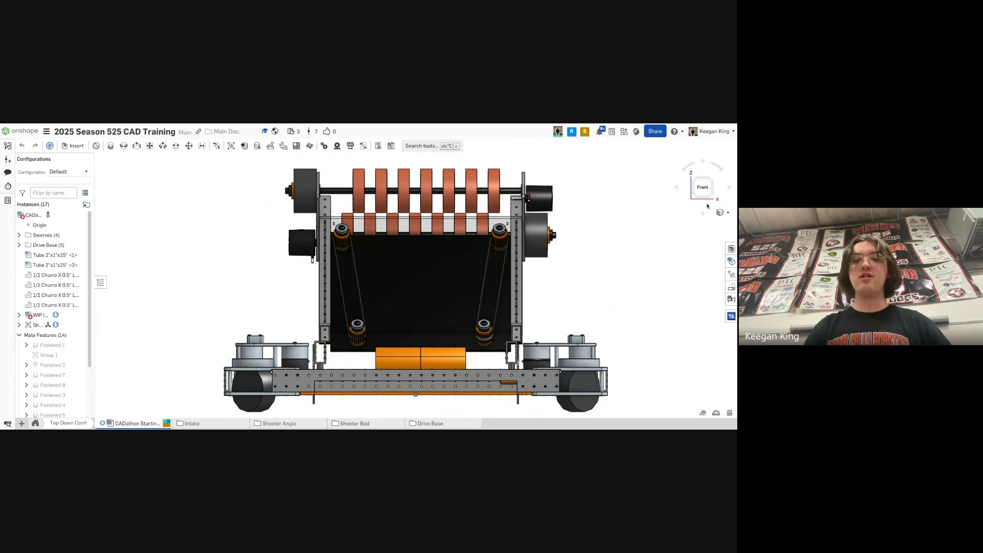
left_click(705, 200)
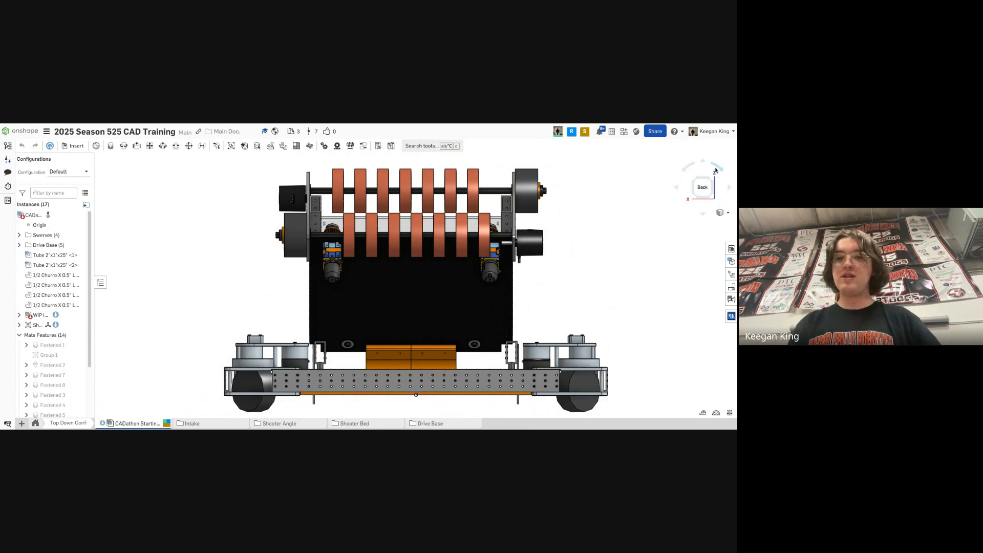
left_click(715, 170)
left_click(699, 166)
left_click(702, 161)
left_click(702, 162)
left_click(702, 162)
left_click(702, 162)
- Orbit freely around the assembly to examine the shooter and drive base
right_click_drag(659, 221, 629, 253)
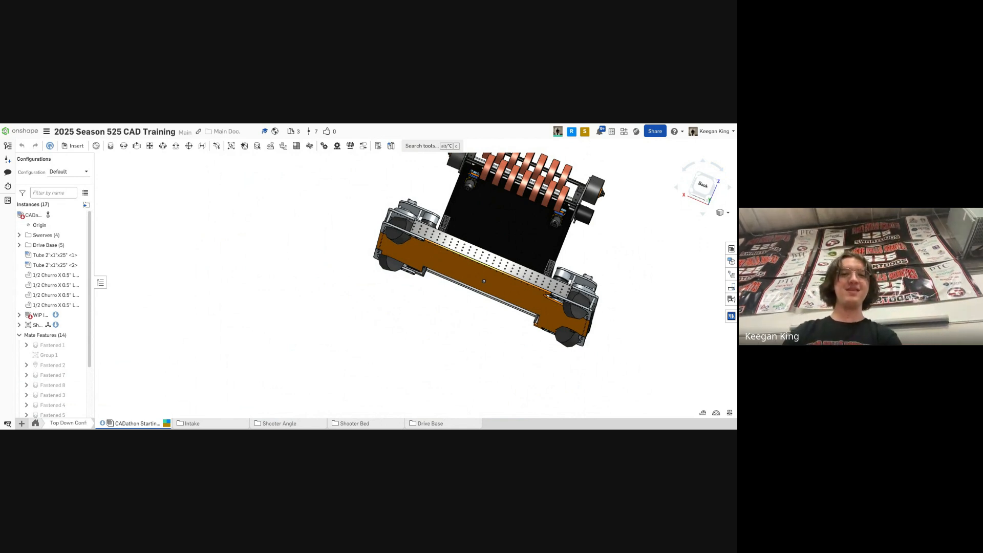
right_click_drag(493, 204, 490, 230)
middle_click_drag(494, 194, 523, 254)
right_click_drag(570, 229, 565, 246)
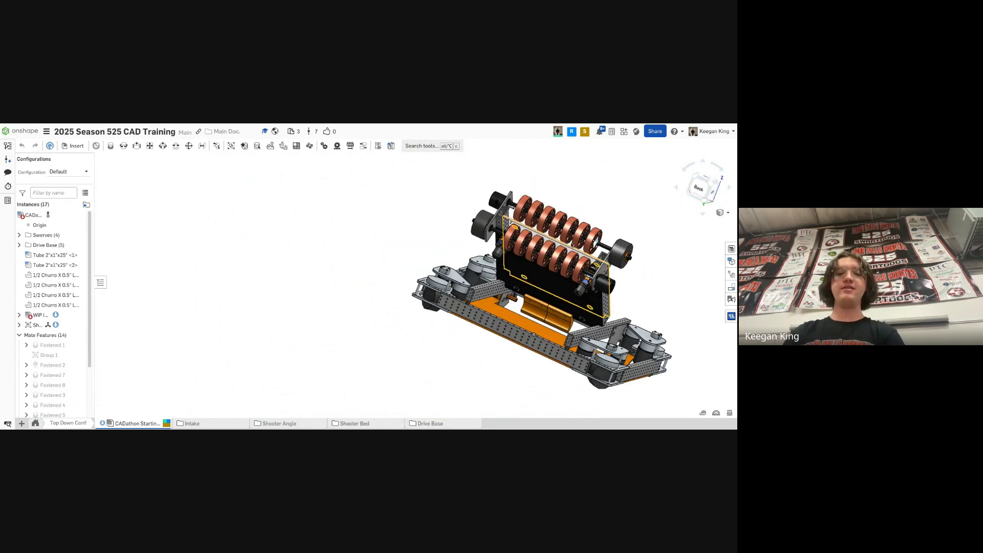
middle_click_drag(567, 248, 512, 263)
mouse_move(512, 262)
right_mouse_down()
mouse_move(537, 261)
mouse_move(509, 261)
right_mouse_up()
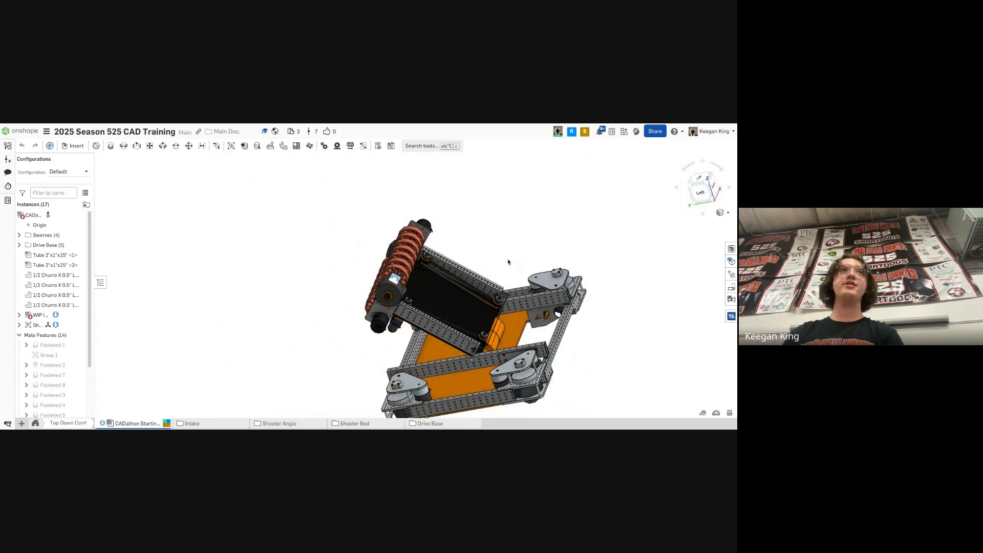
middle_click_drag(509, 261, 533, 302)
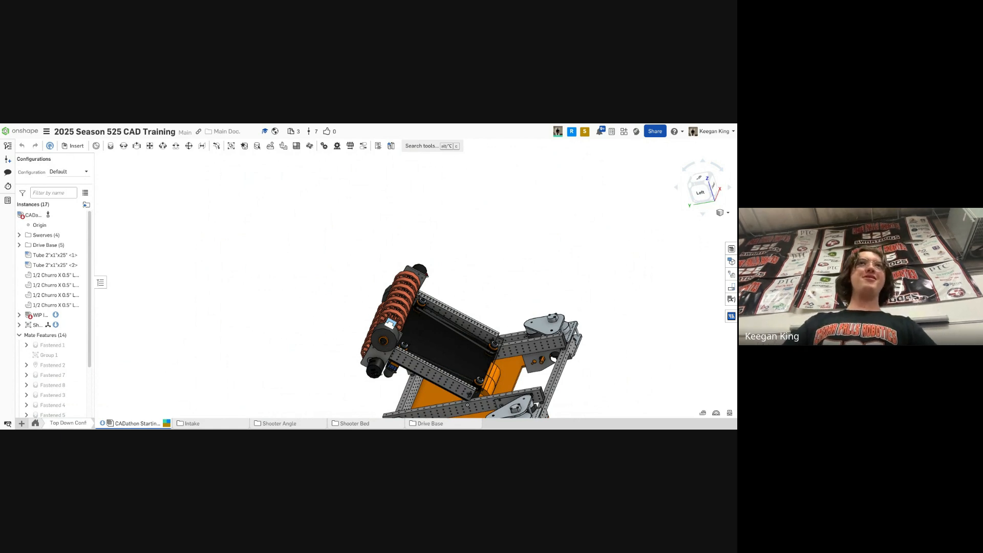
middle_click_drag(454, 317, 404, 246)
right_click_drag(405, 248, 400, 254)
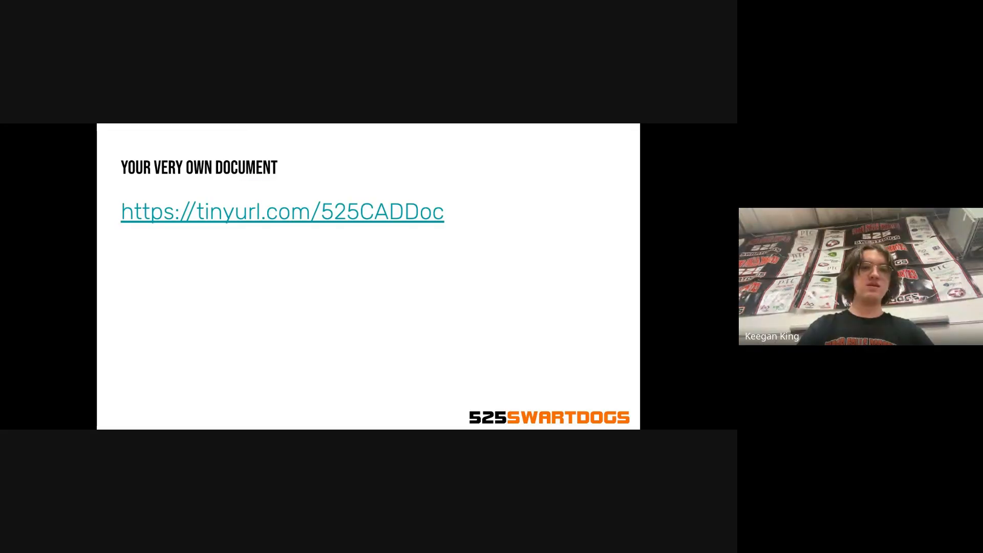
- Switch to the CADathon presentation to view the challenge part drawings
key("Right")
key("Right")
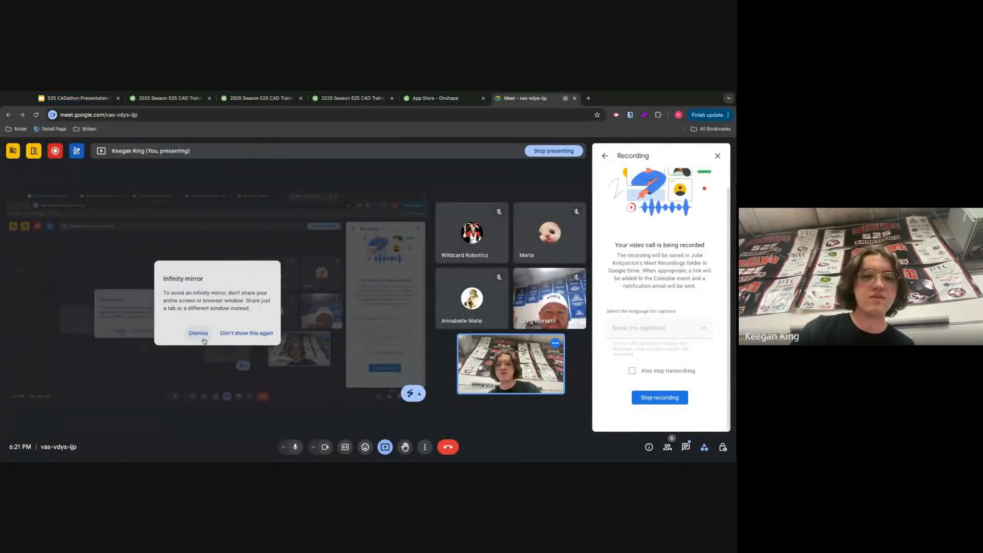
left_click(47, 96)
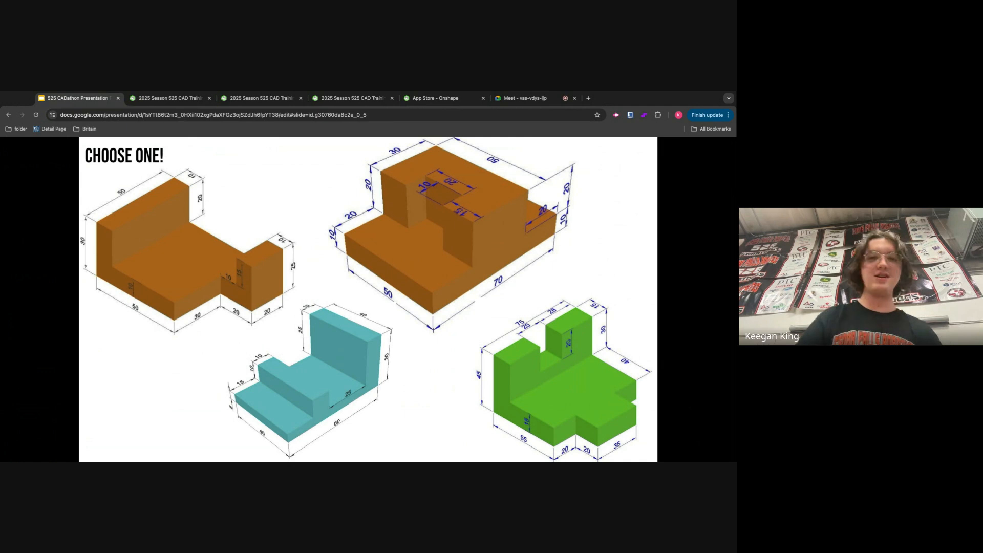
- Return to the training document and create a new Part Studio
left_click(169, 98)
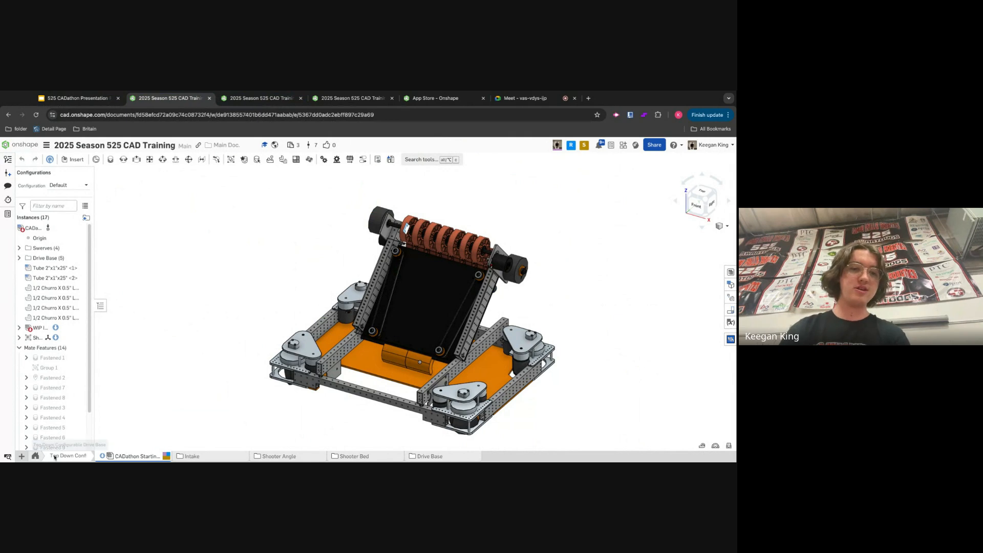
left_click(36, 457)
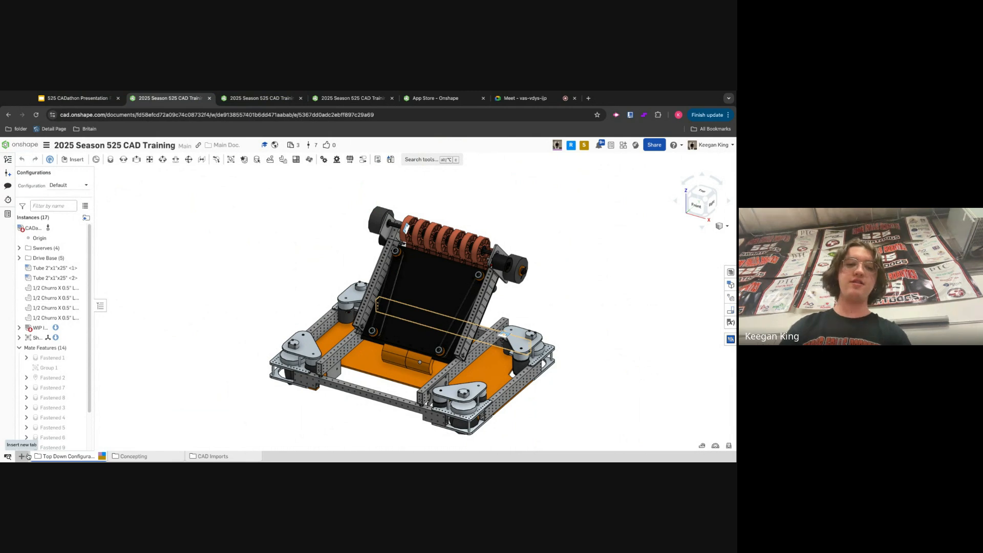
left_click(26, 456)
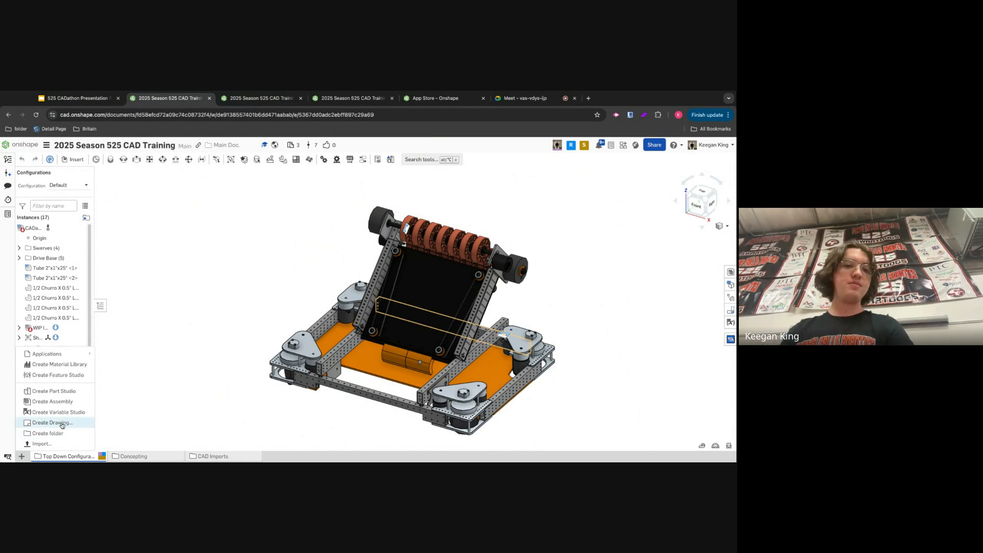
left_click(54, 391)
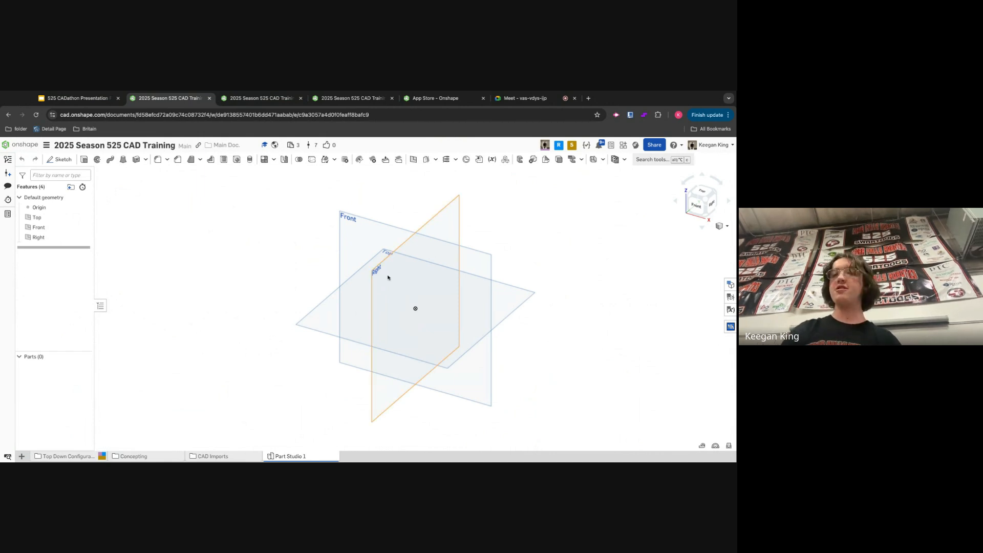
- Switch to the top view and start a new sketch in the Part Studio
left_click(704, 188)
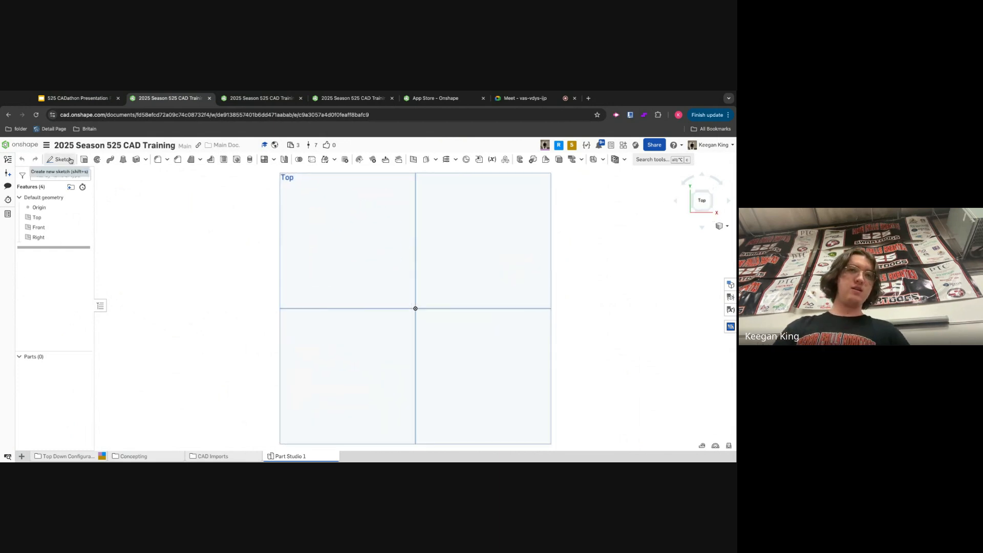
left_click(59, 159)
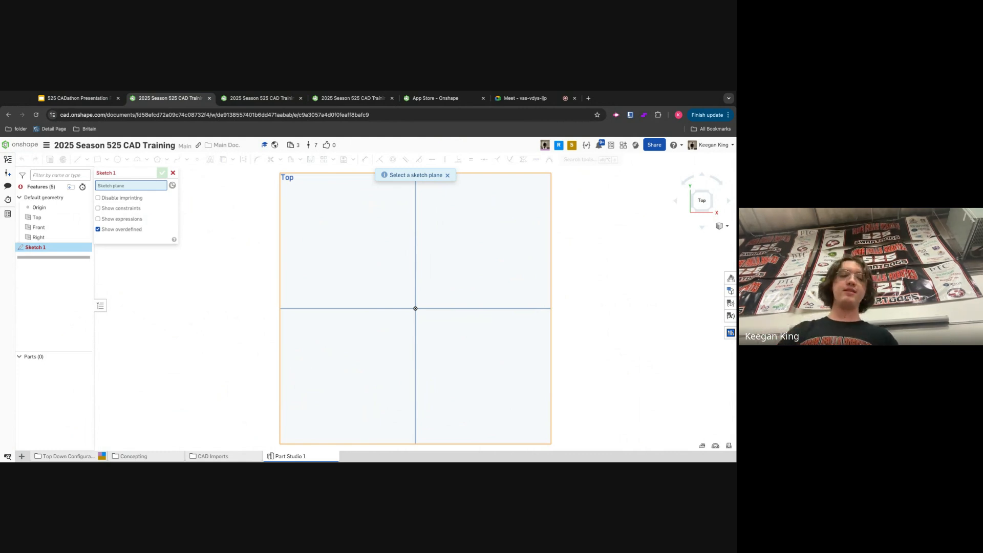
- Look through the other open tabs, including the challenge slide, the student copy and the App Store, before returning to the training document
left_click(89, 99)
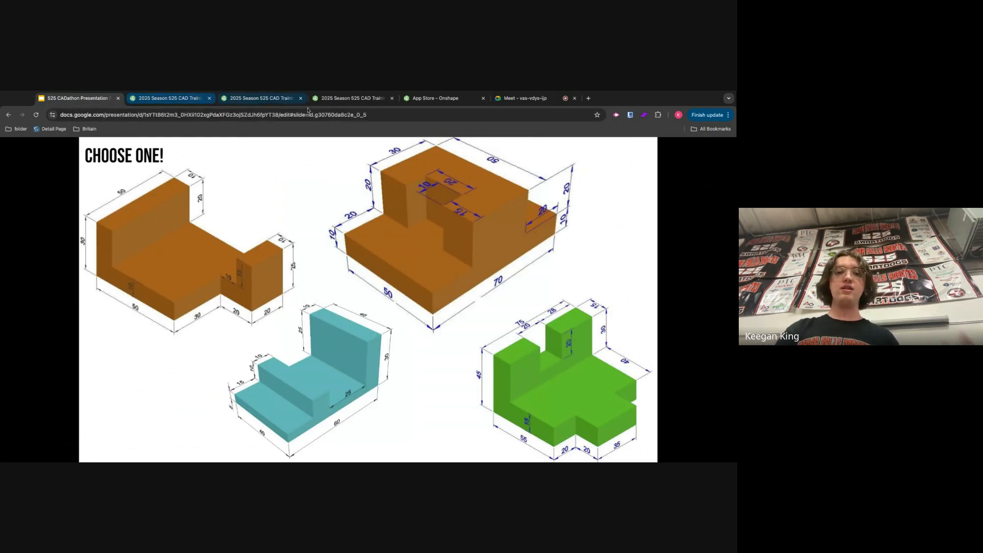
left_click(138, 100)
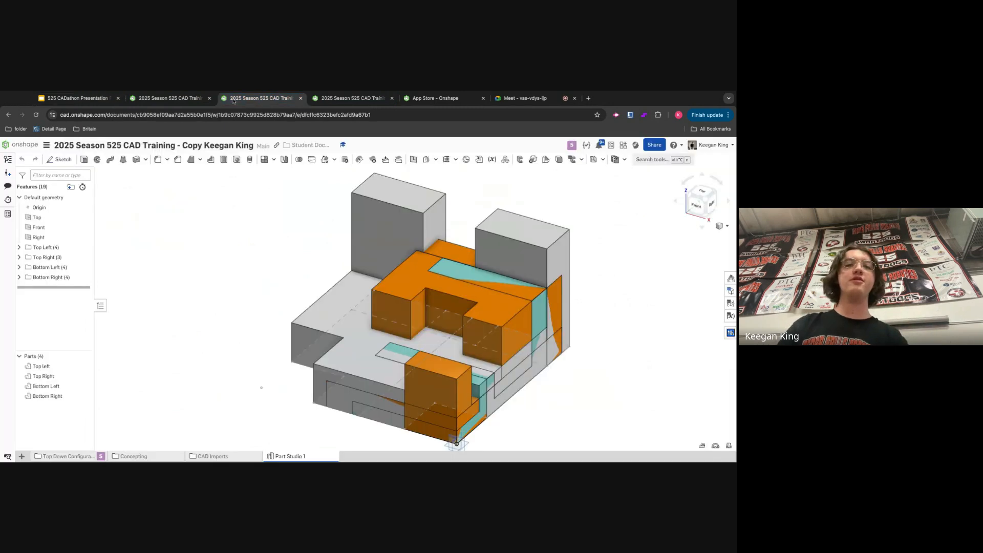
left_click(136, 103)
left_click(418, 101)
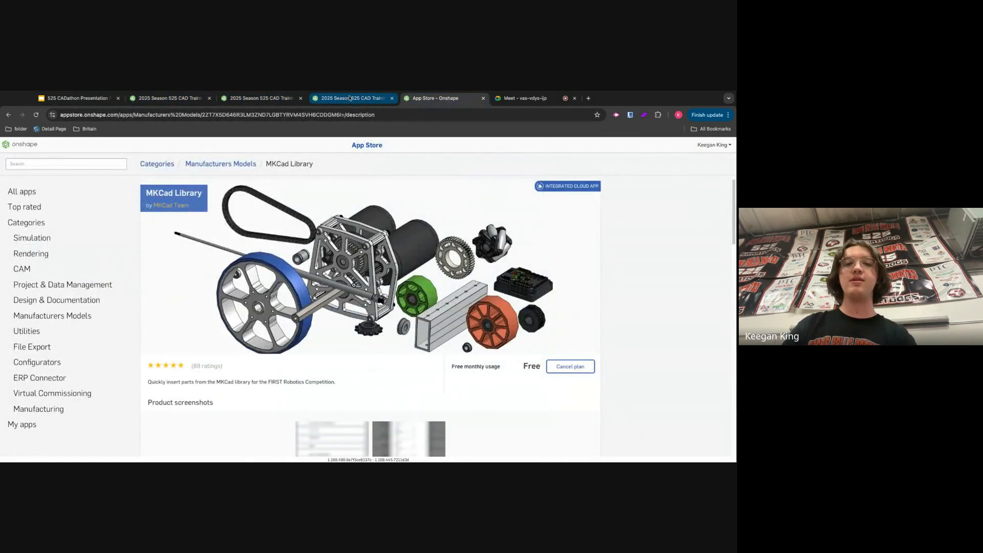
left_click(354, 99)
left_click(261, 99)
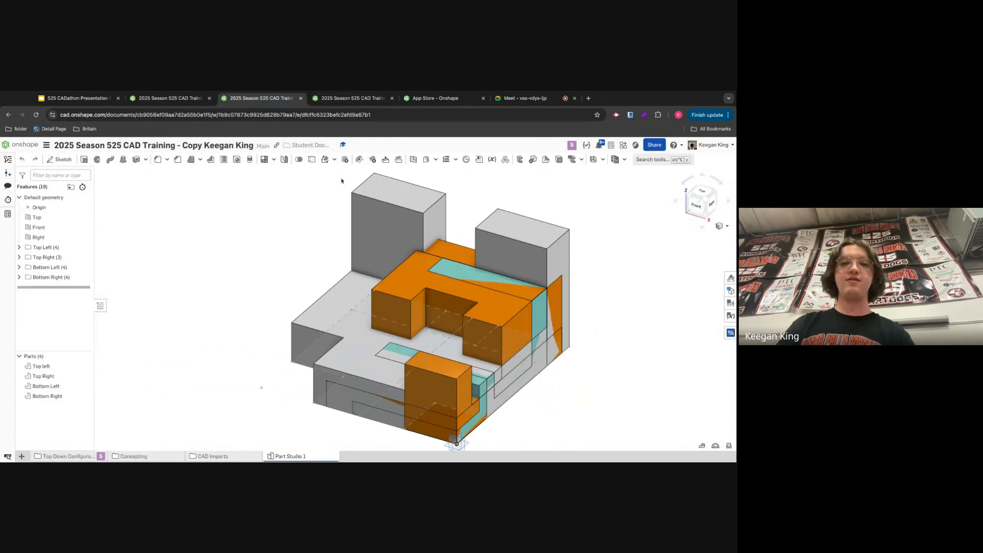
left_click(164, 98)
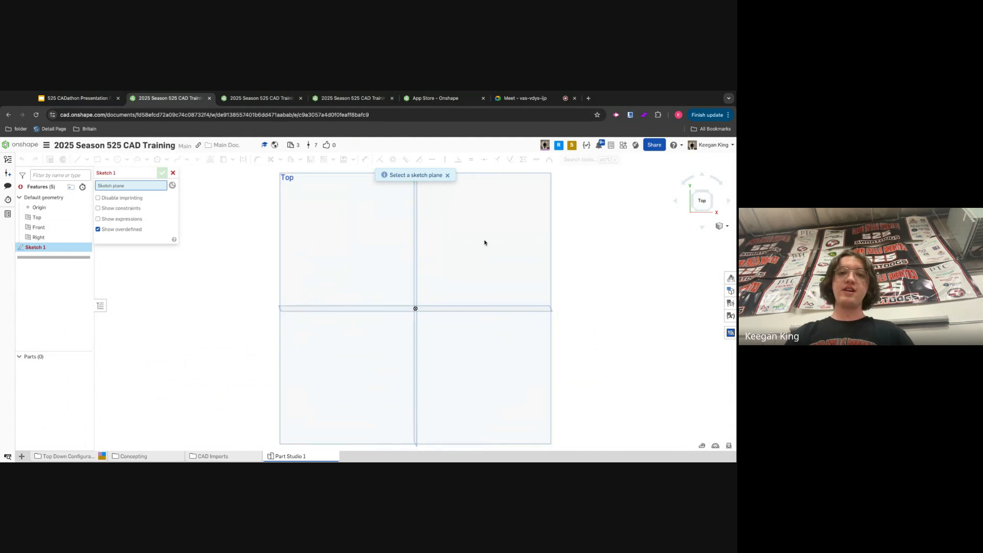
- Set the Top plane as the sketch plane and activate the corner rectangle tool
key("shift+7")
left_click(705, 204)
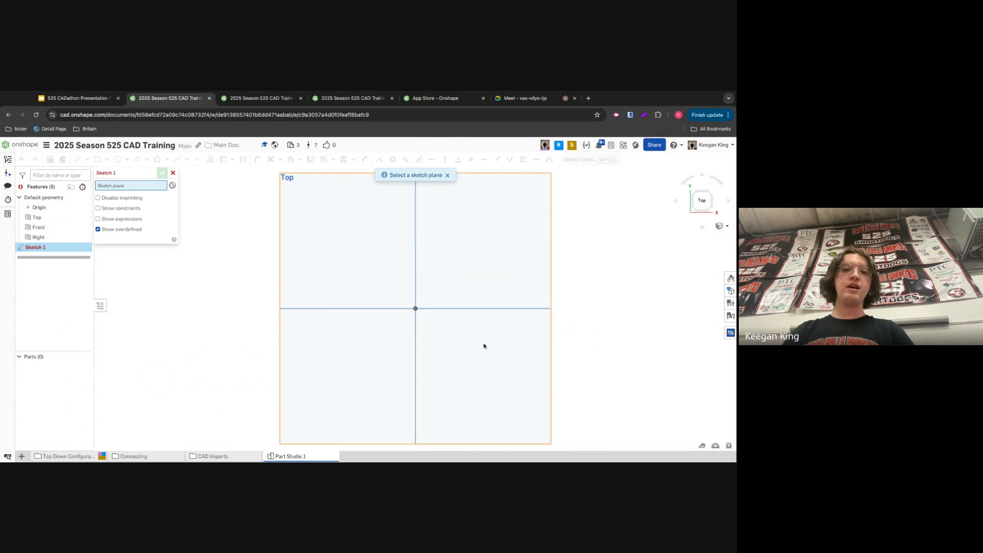
left_click(486, 233)
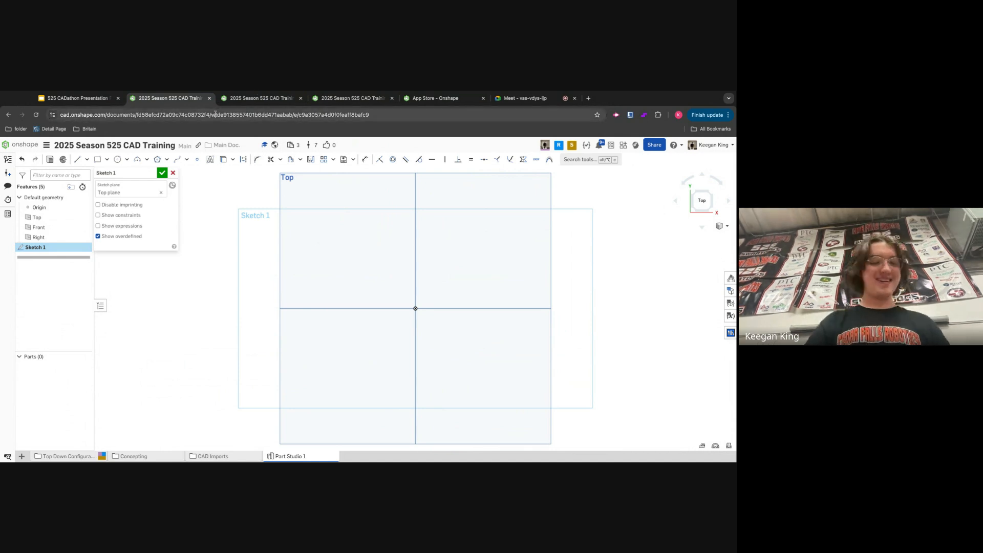
key("g")
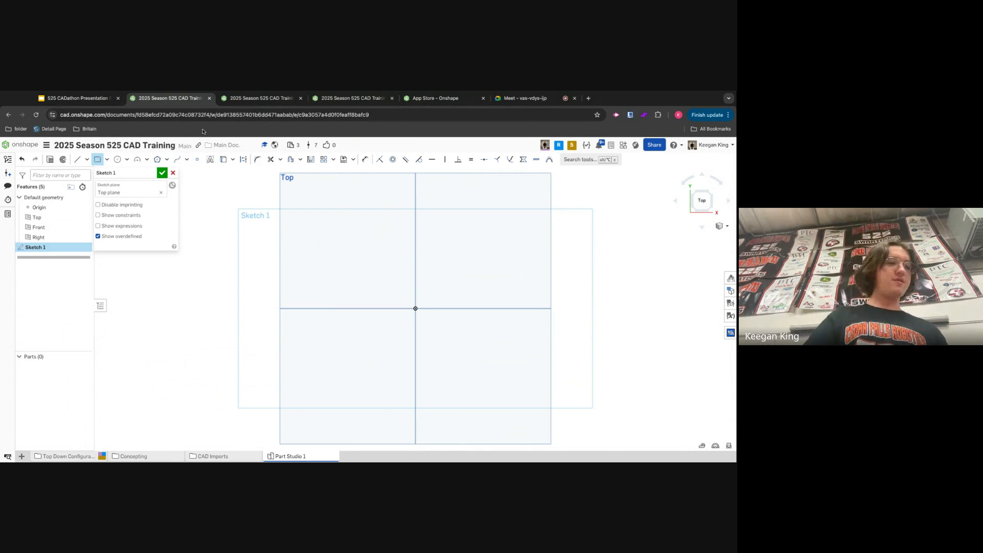
- Switch to the CADathon presentation and pull the training document's tab out into its own window
left_click(101, 102)
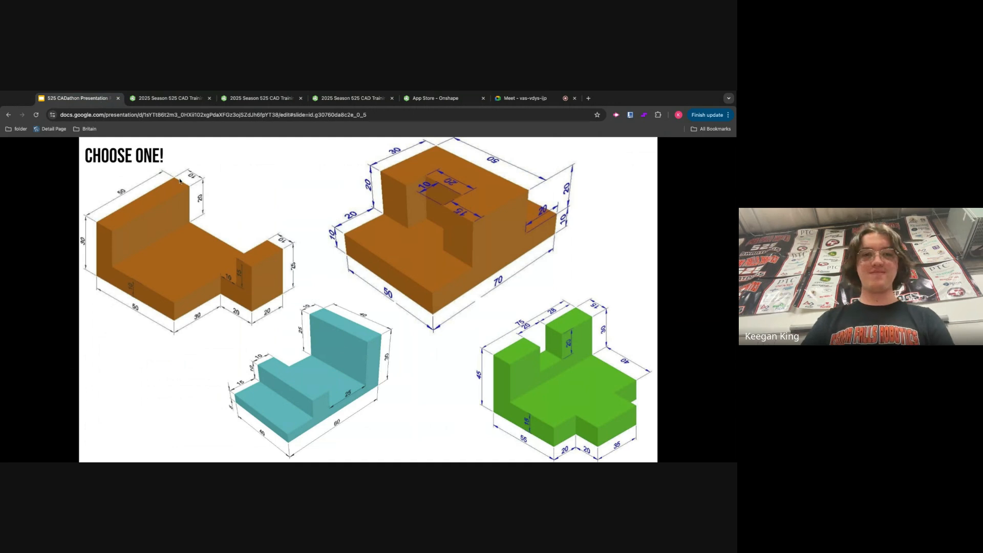
left_click_drag(177, 101, 323, 157)
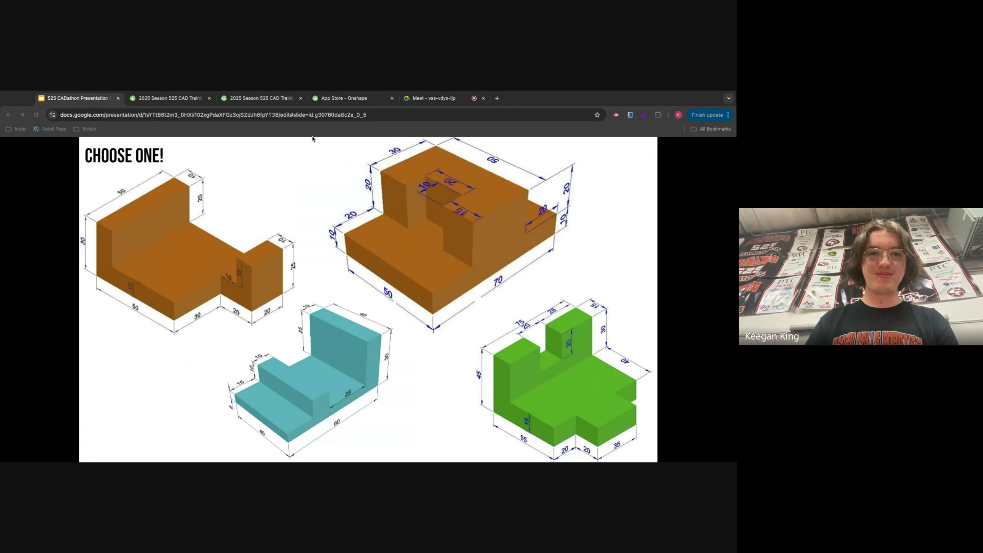
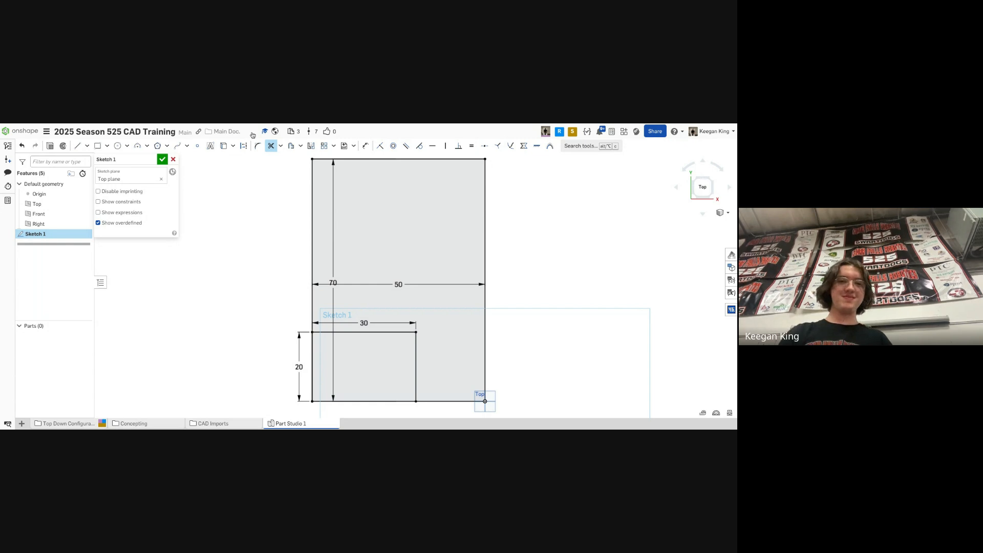
- Trim away the lower-left outline segments beneath the notch of the sketch
left_click(281, 148)
left_click(282, 150)
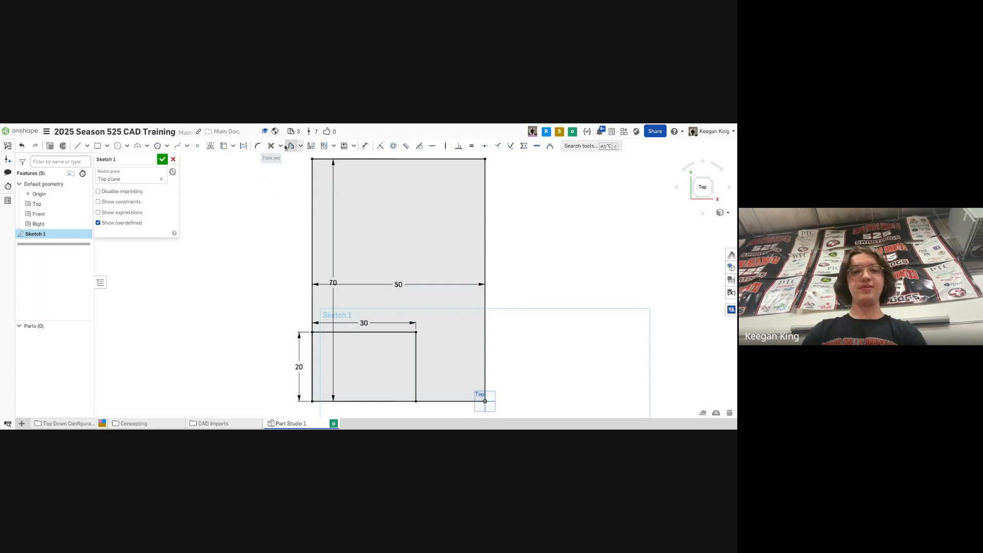
left_click(269, 147)
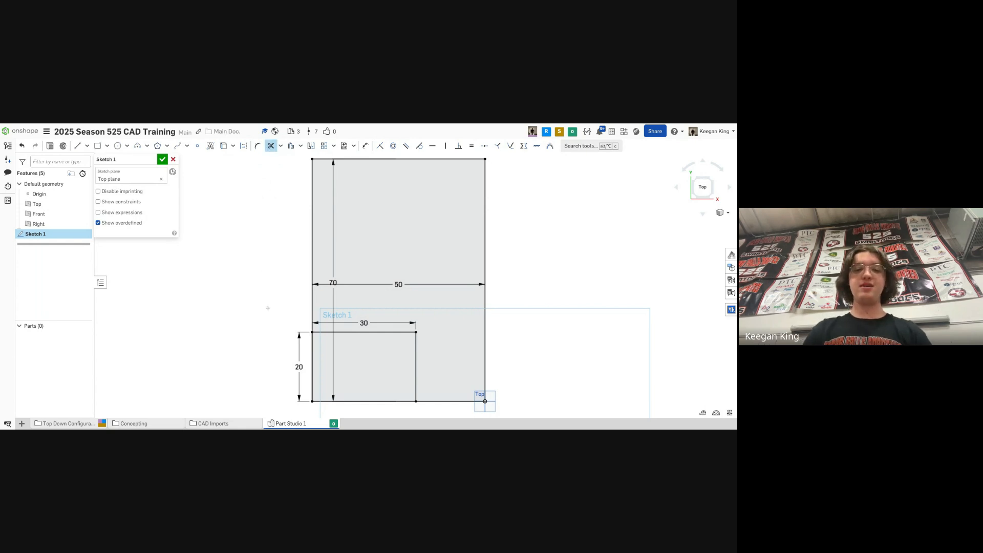
left_click(312, 365)
left_click(362, 400)
left_click(312, 366)
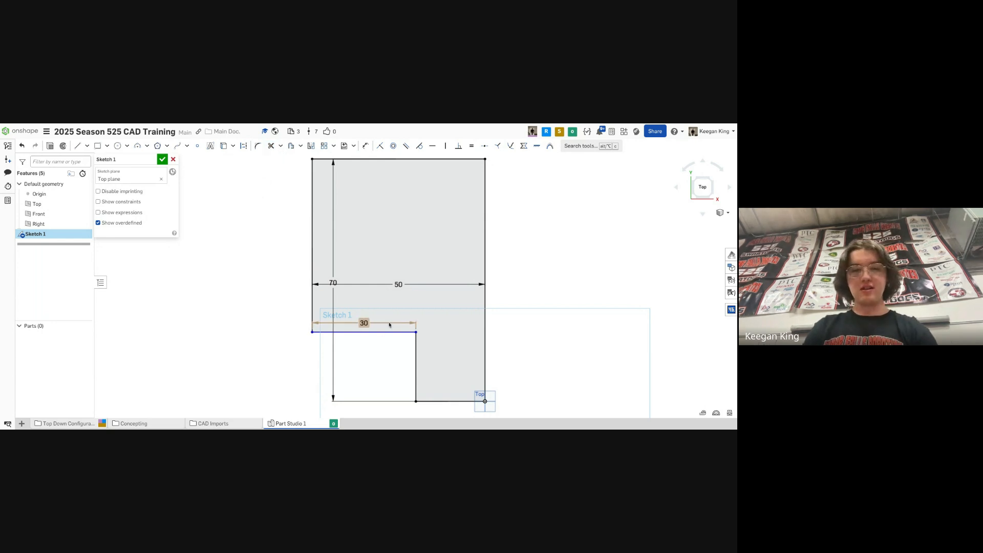
- Dimension the notch's height from its top edge to the bottom edge as 20 in
key("d")
left_click(363, 331)
left_click(423, 402)
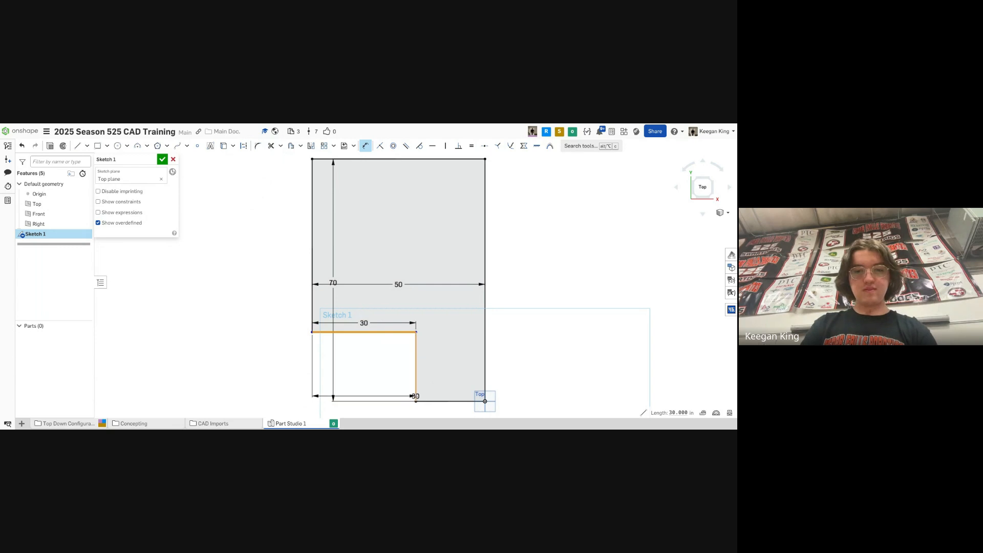
left_click(374, 383)
left_click(370, 377)
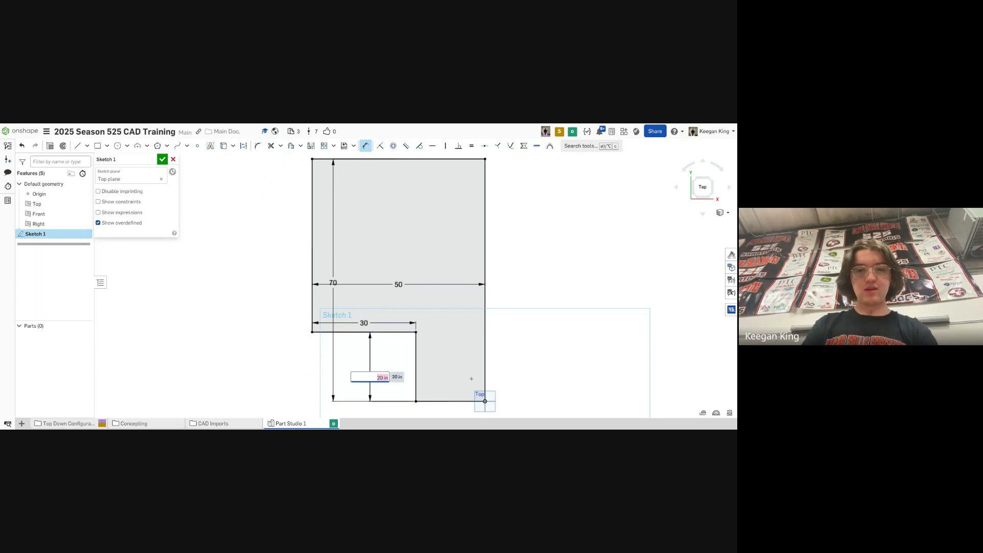
key("Return")
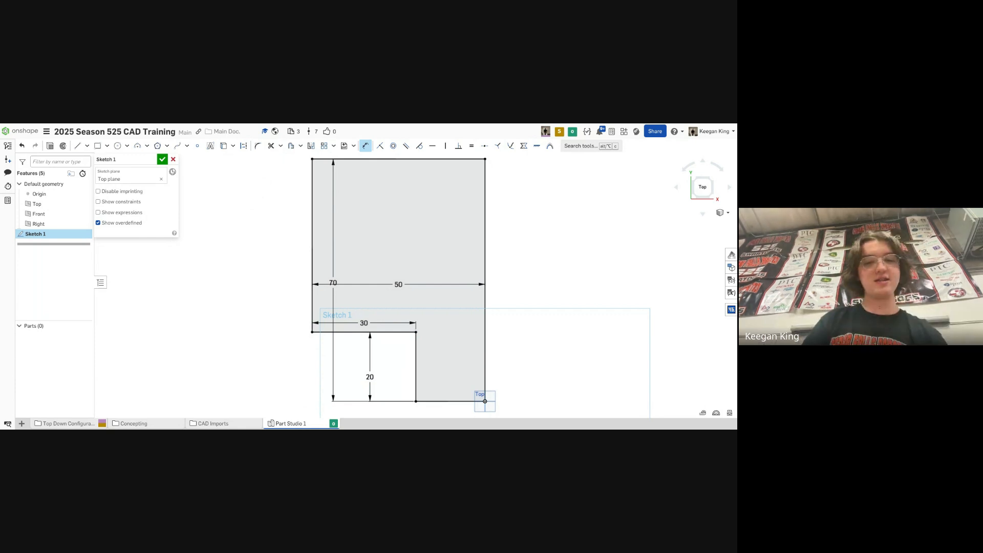
- Draw a line 10 in up from the notch's lower inner corner and across to the right edge
key("l")
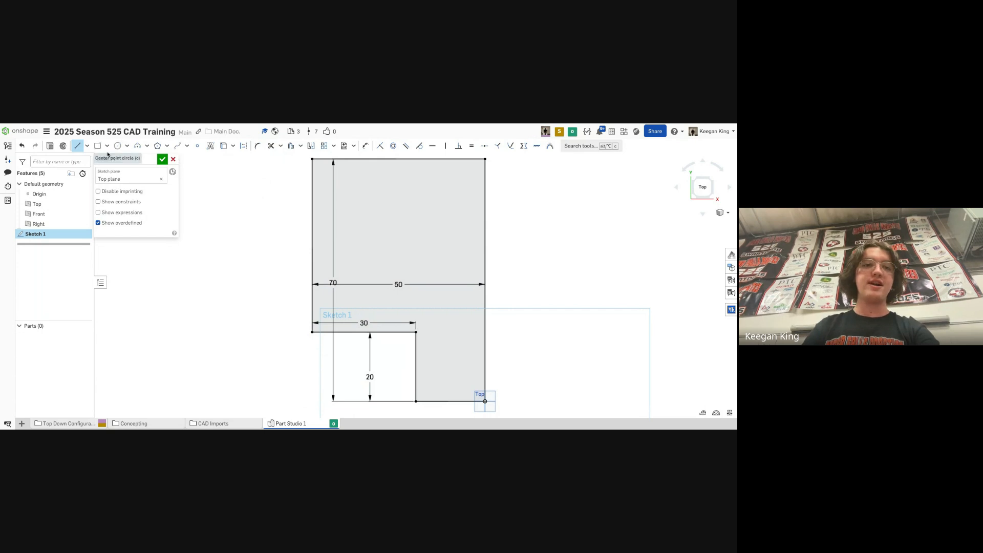
left_click(77, 146)
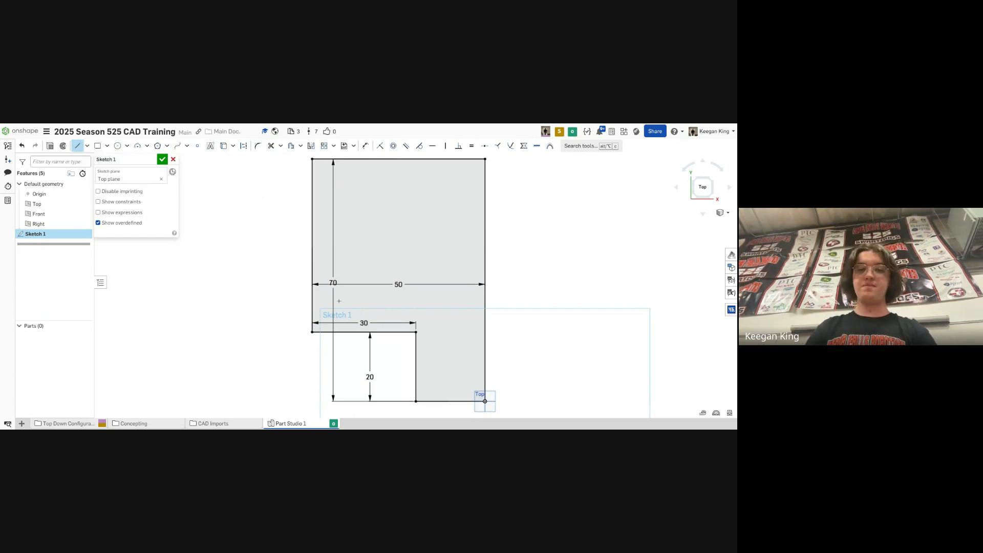
left_click(416, 401)
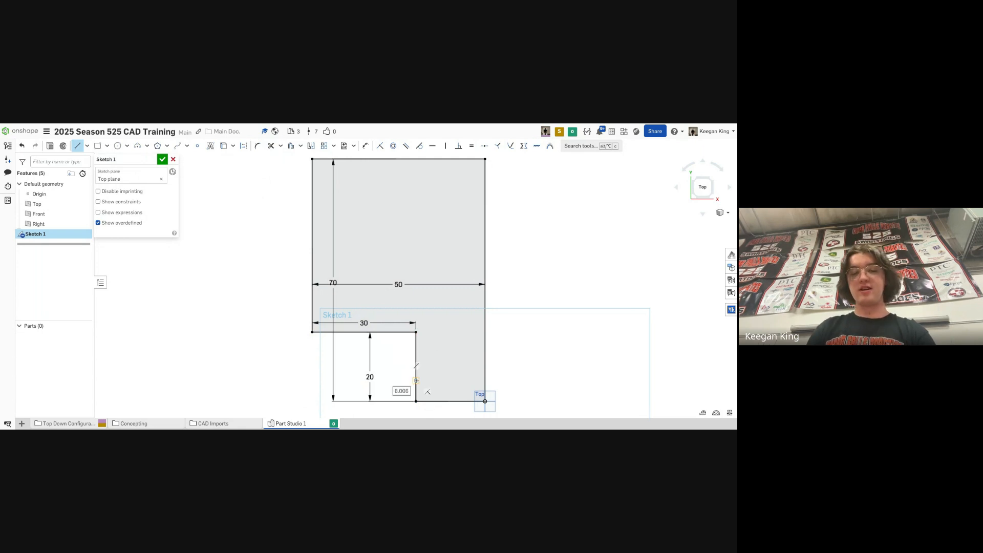
type("10")
key("Return")
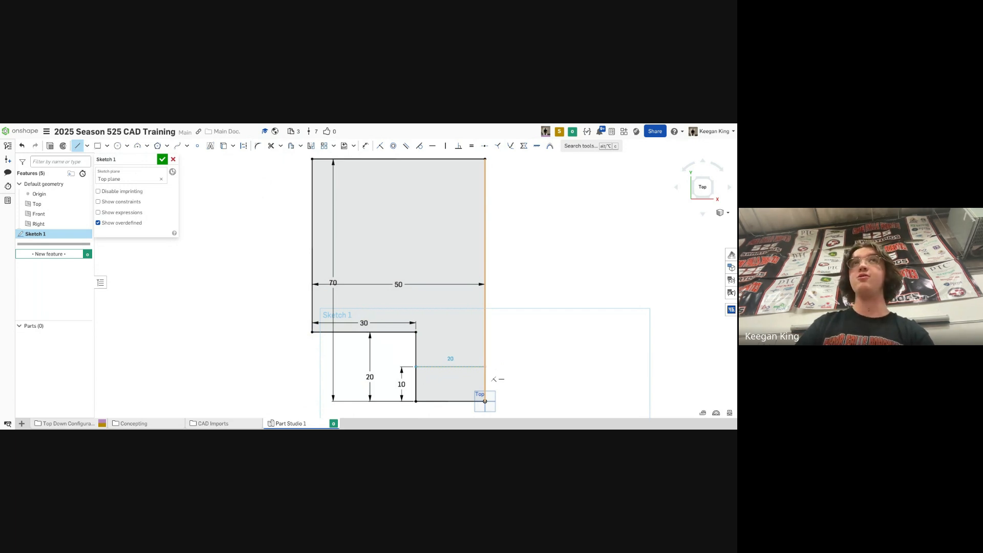
left_click(485, 366)
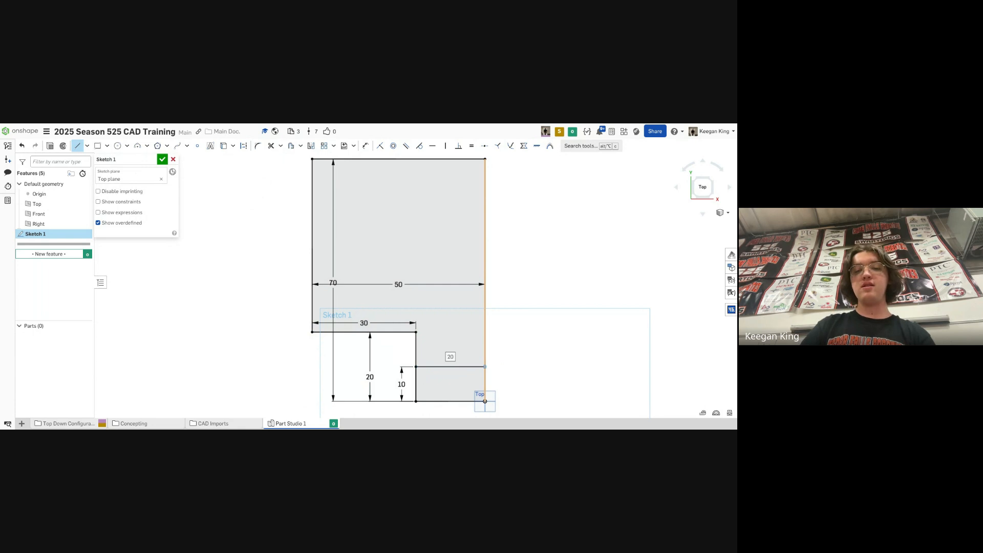
key("Escape")
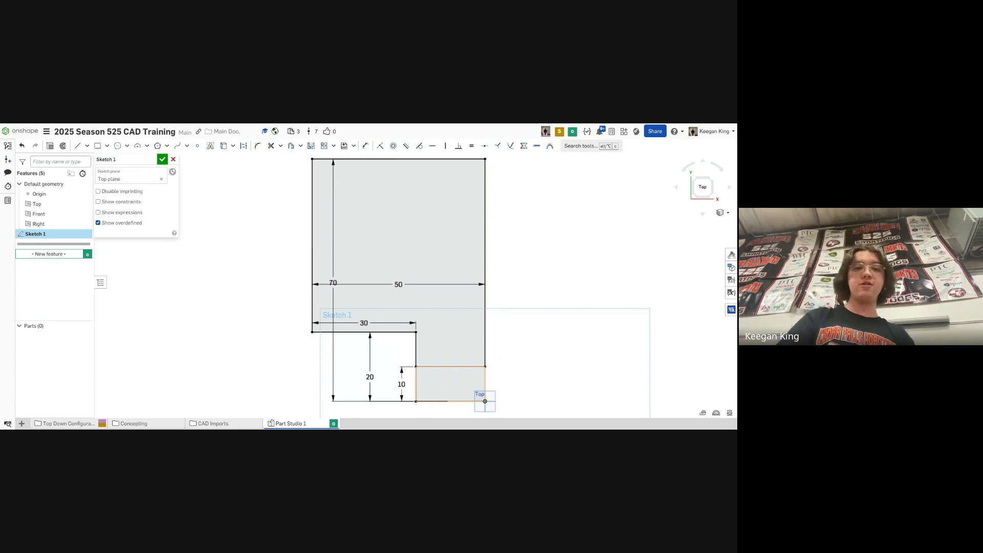
- Draw a horizontal line across the rectangle just below its top edge
key("l")
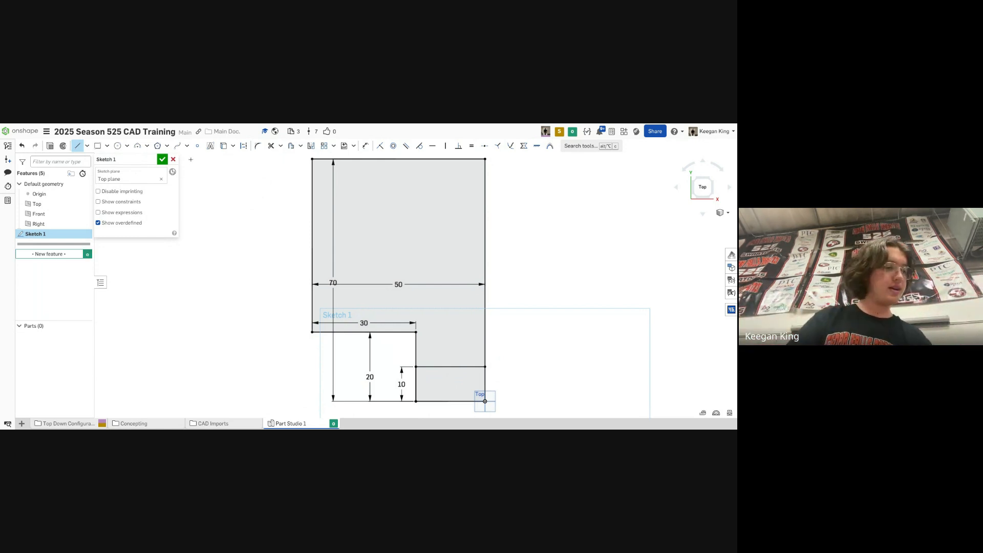
left_click(312, 177)
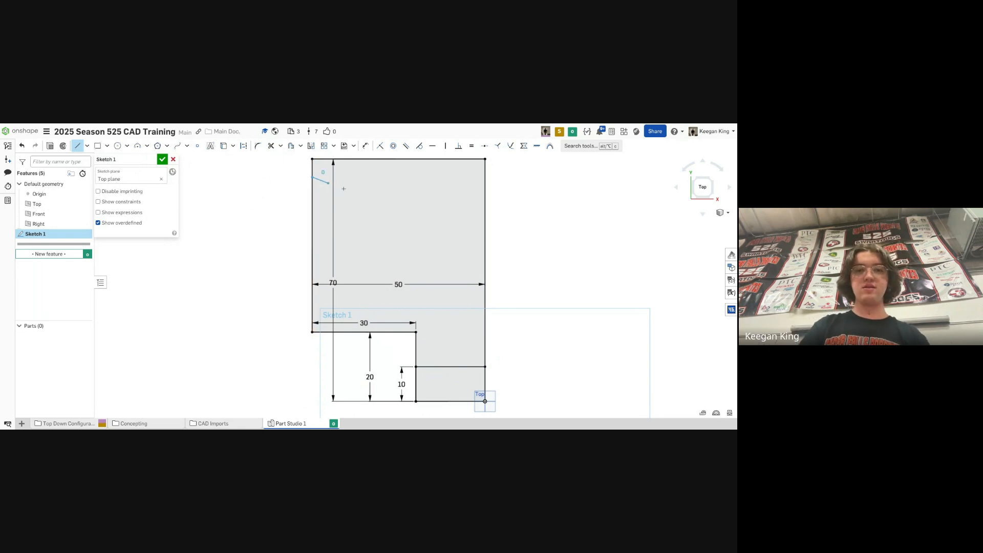
left_click(484, 177)
key("Escape")
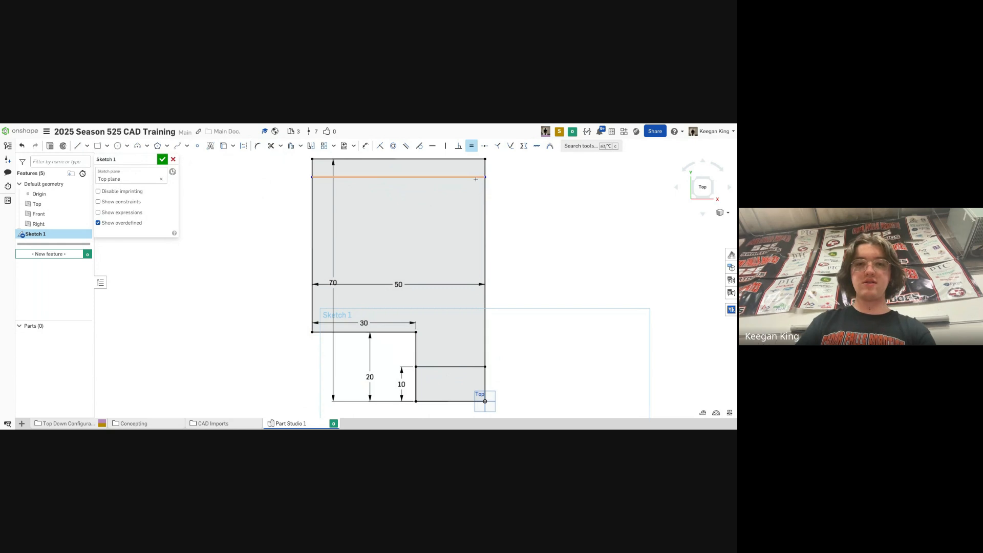
- Dimension the new line 10 in from the top edge and finish the sketch
key("d")
left_click(480, 178)
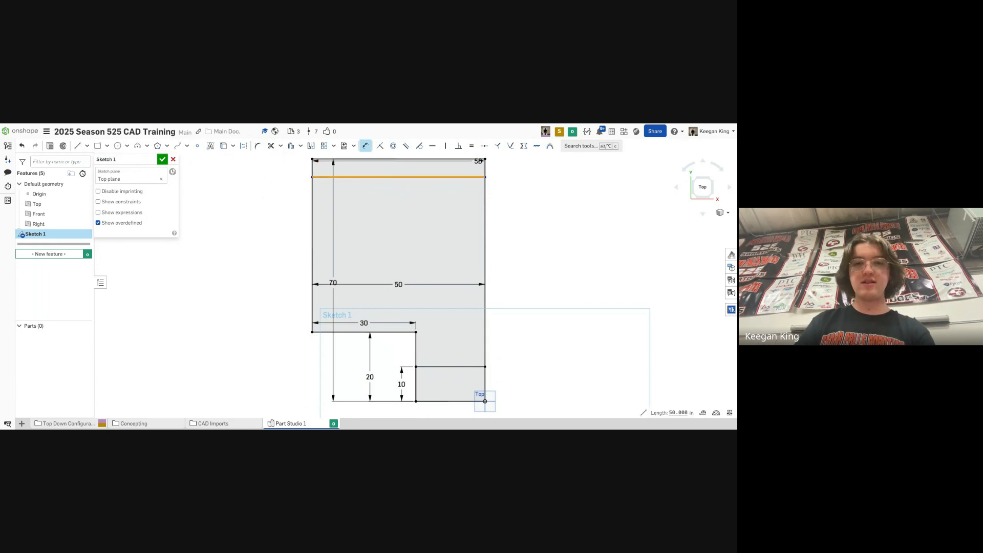
left_click(478, 159)
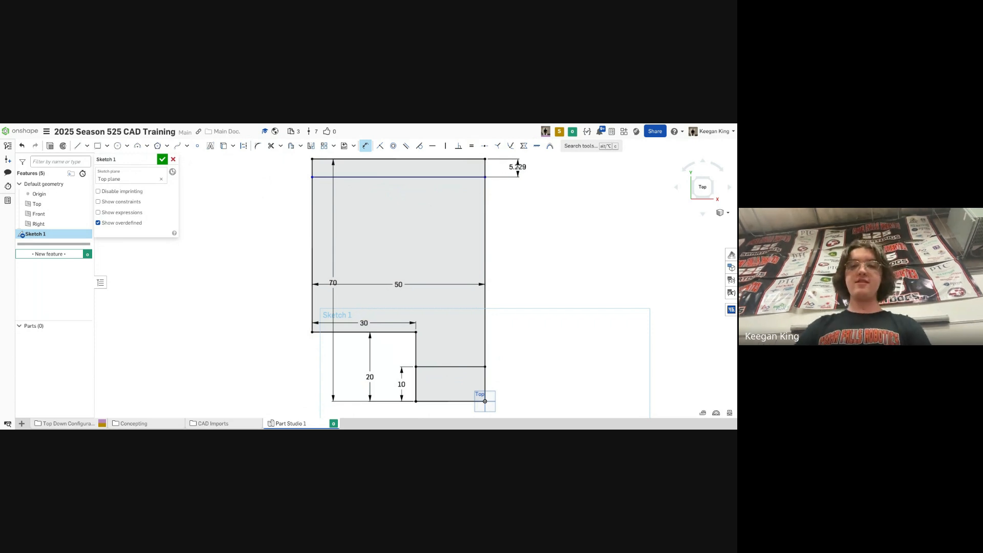
left_click(518, 165)
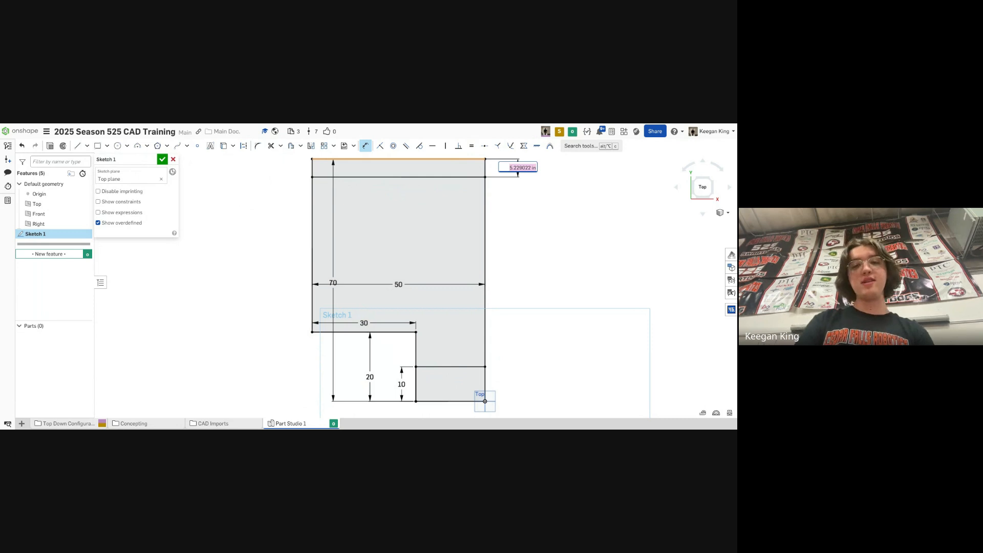
type("10")
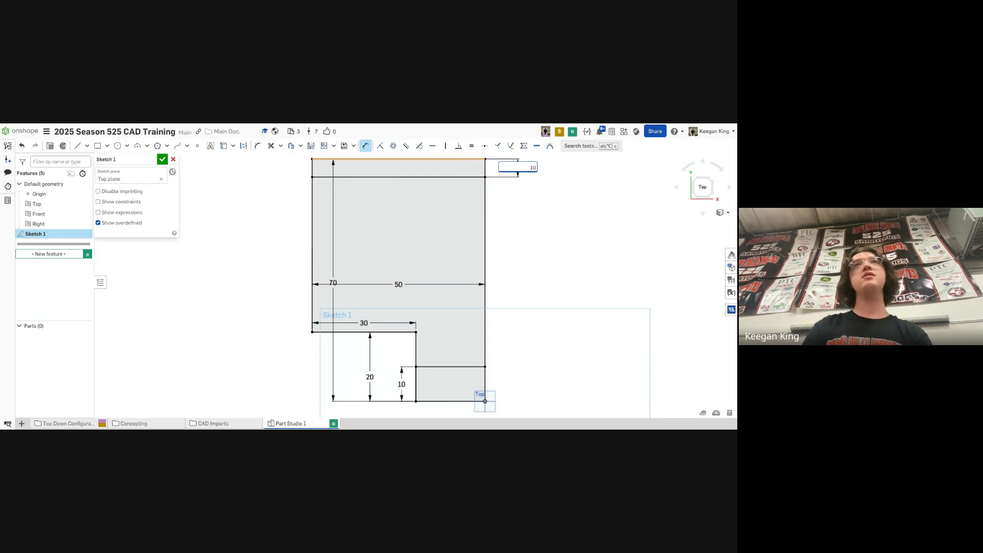
key("Return")
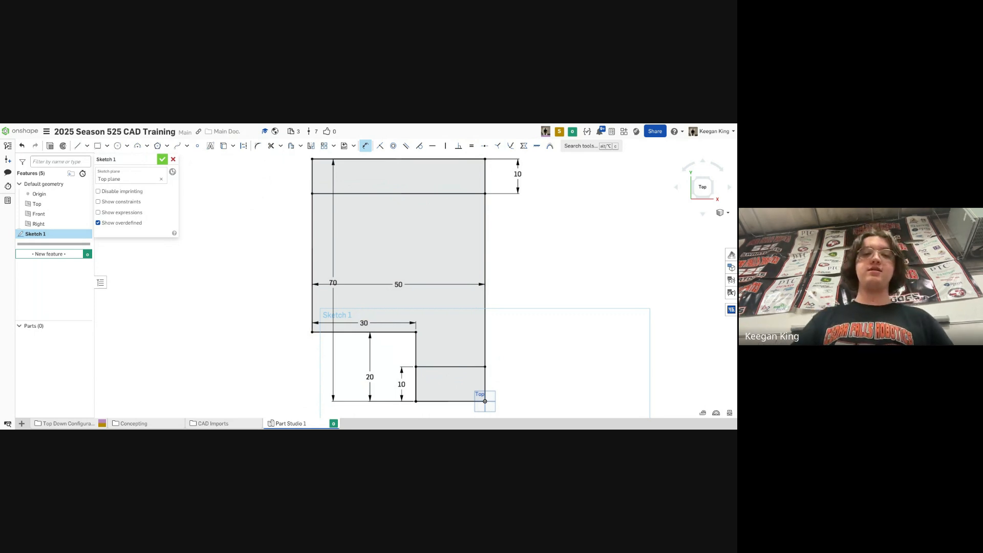
key("Return")
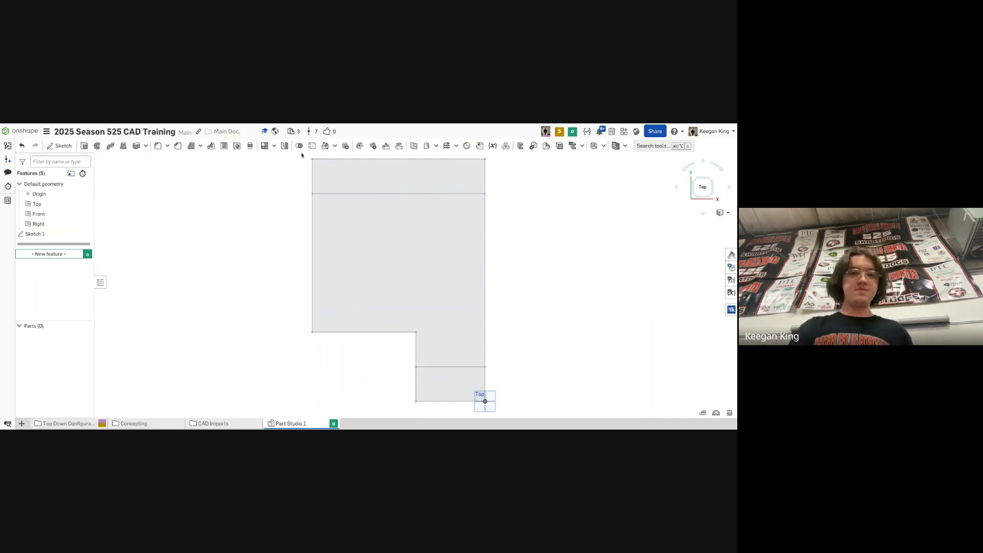
- Extrude the top strip and the lower-right block 30 in as new parts
left_click(84, 147)
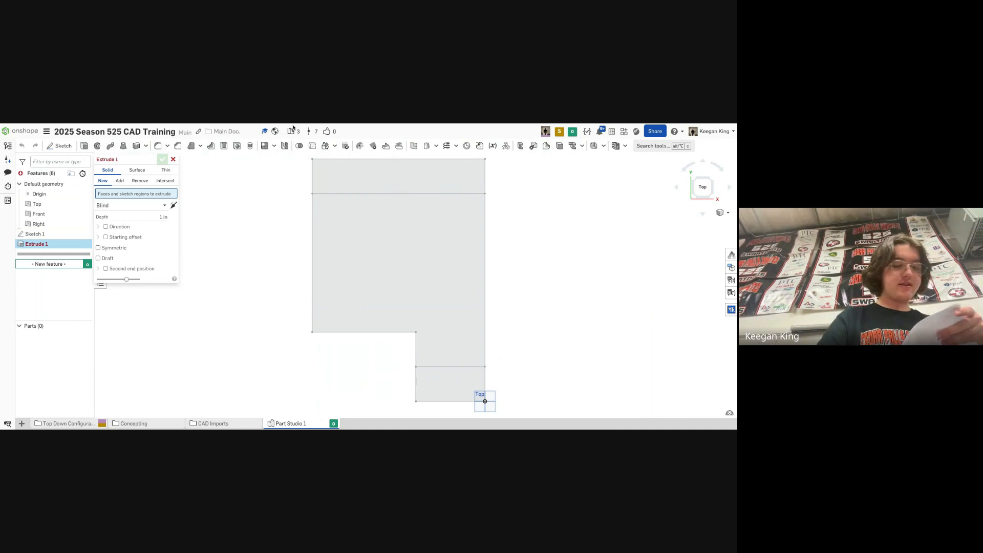
left_click(470, 381)
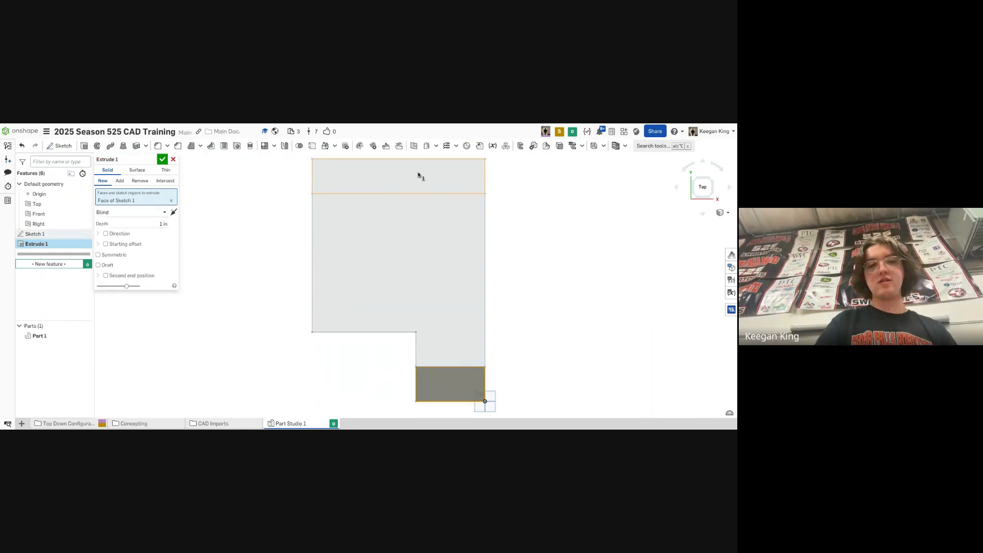
left_click(420, 176)
left_click(160, 231)
type("30")
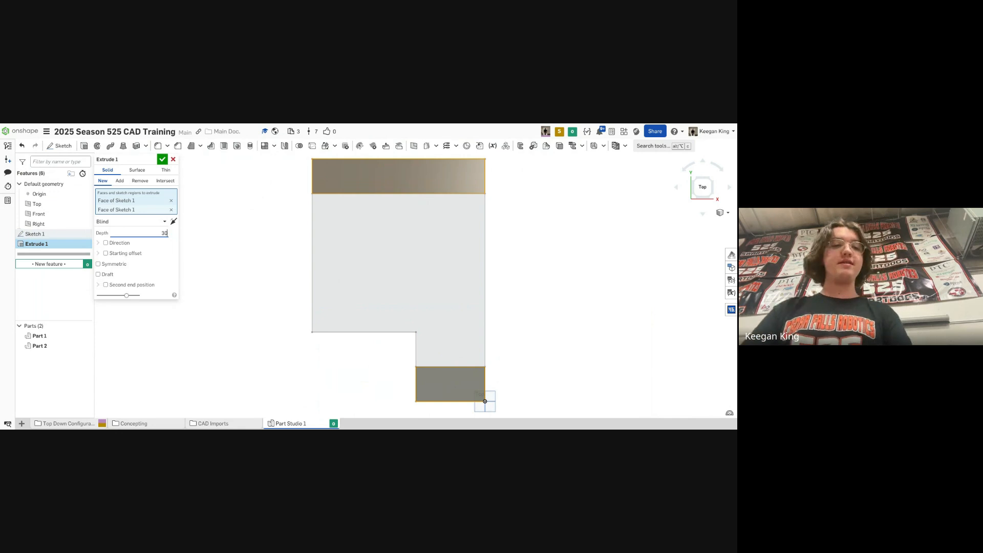
key("Return")
right_click_drag(348, 270, 381, 256)
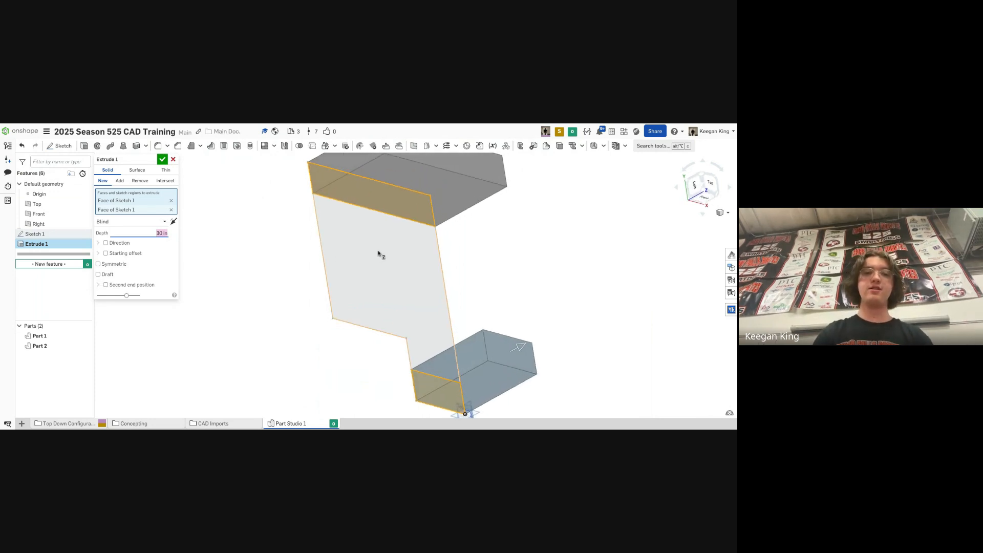
middle_click_drag(397, 252, 388, 305)
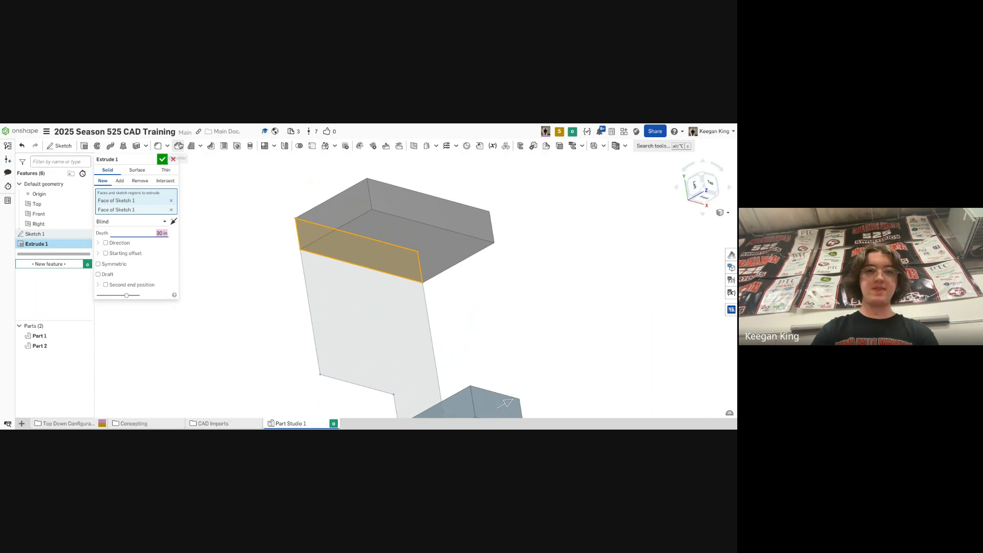
left_click(163, 159)
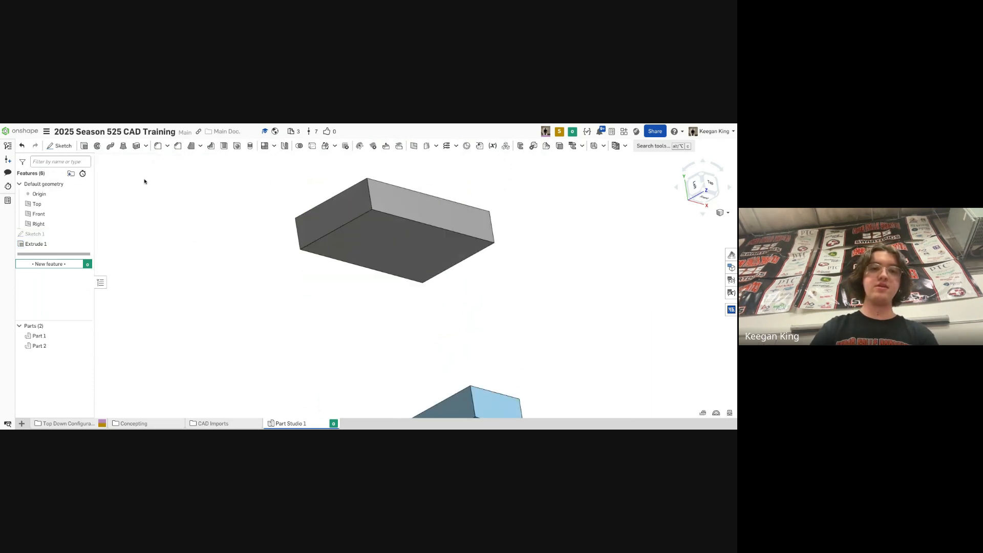
- Show Sketch 1 again so its middle region is available for selection
middle_click_drag(384, 283, 345, 234)
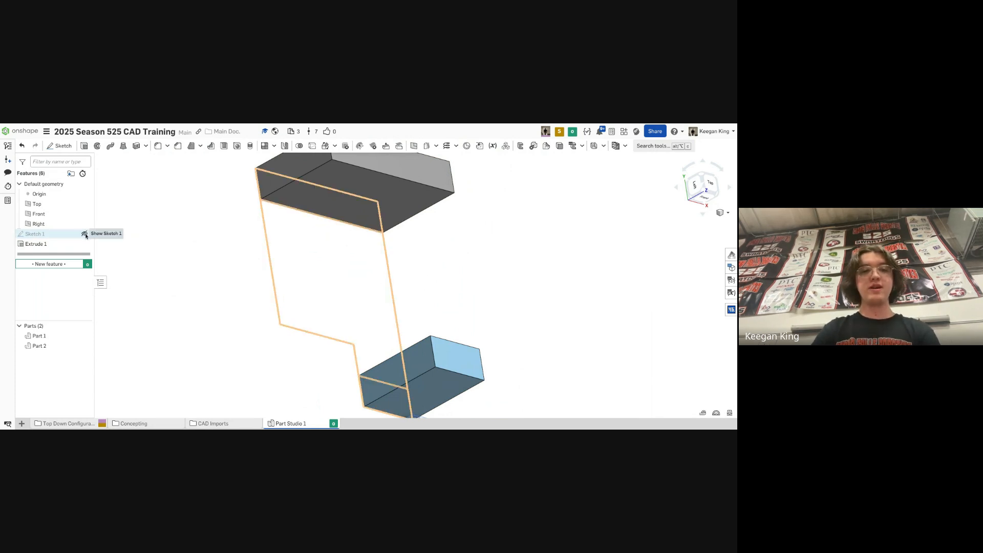
left_click(85, 234)
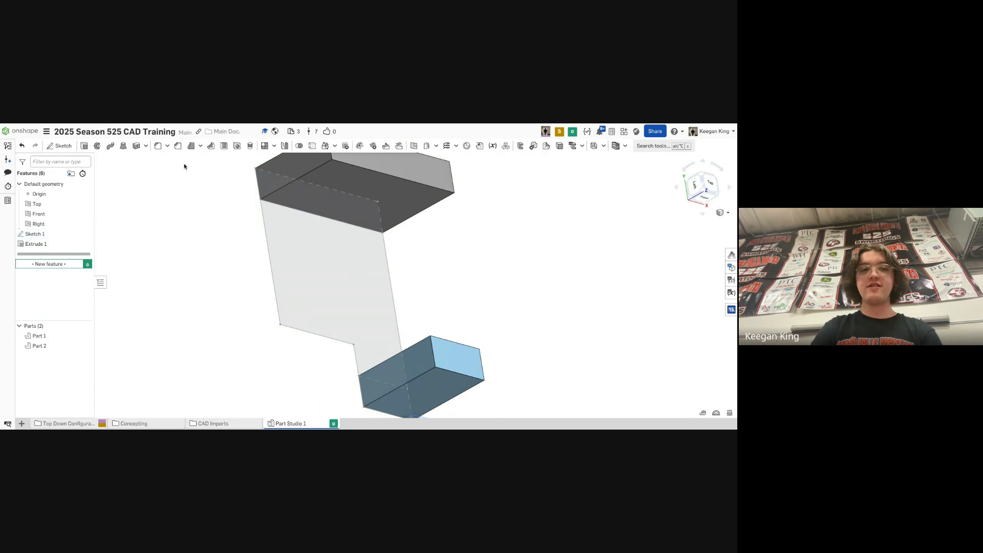
left_click(123, 146)
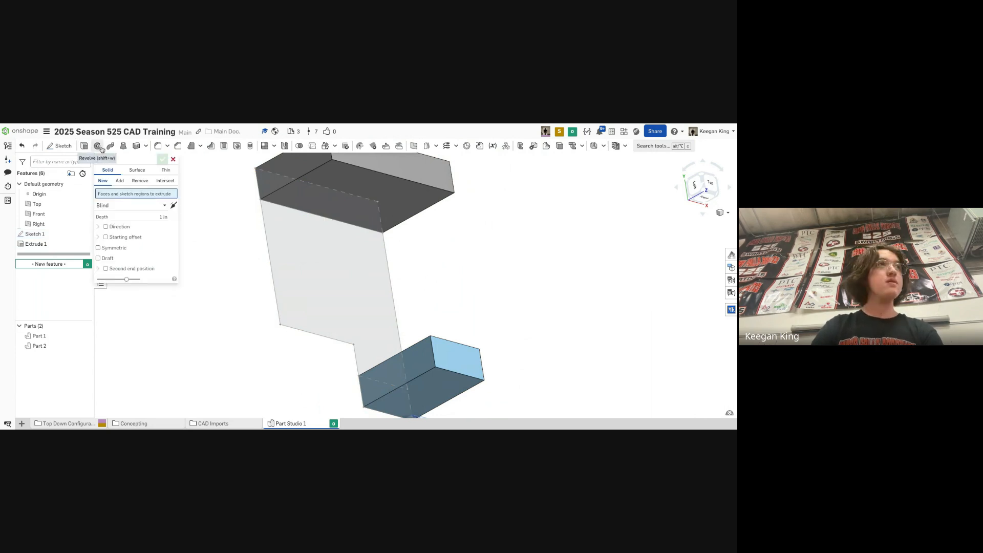
left_click(173, 159)
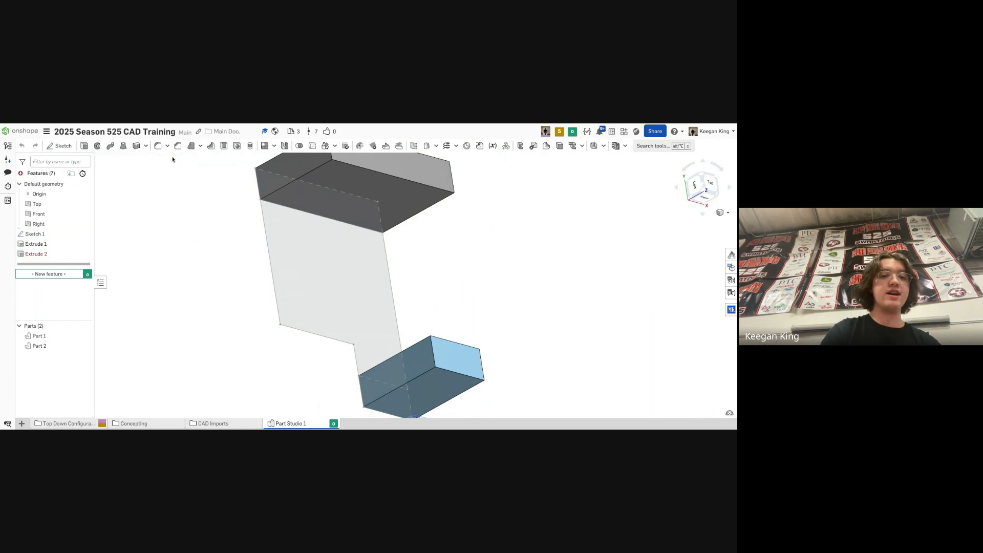
left_click(85, 234)
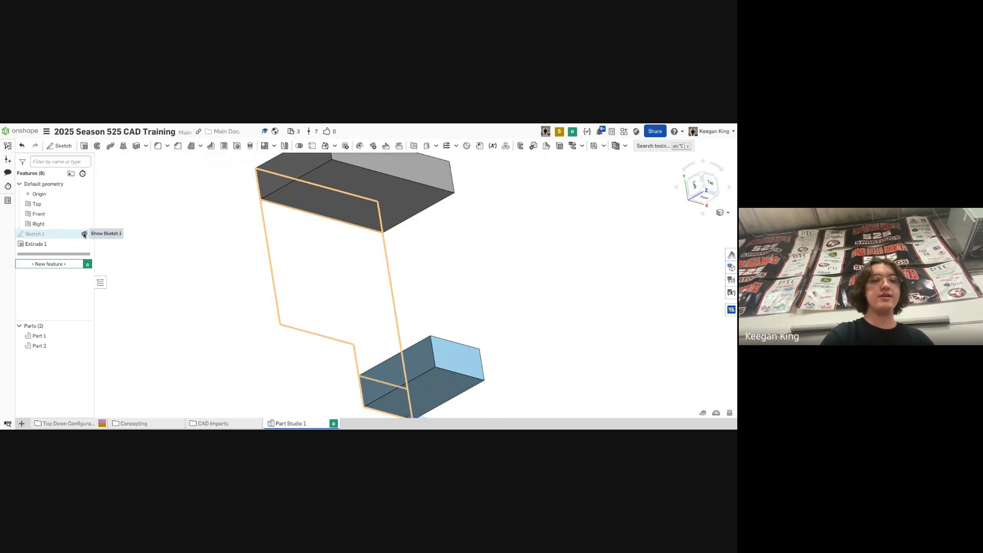
left_click(84, 234)
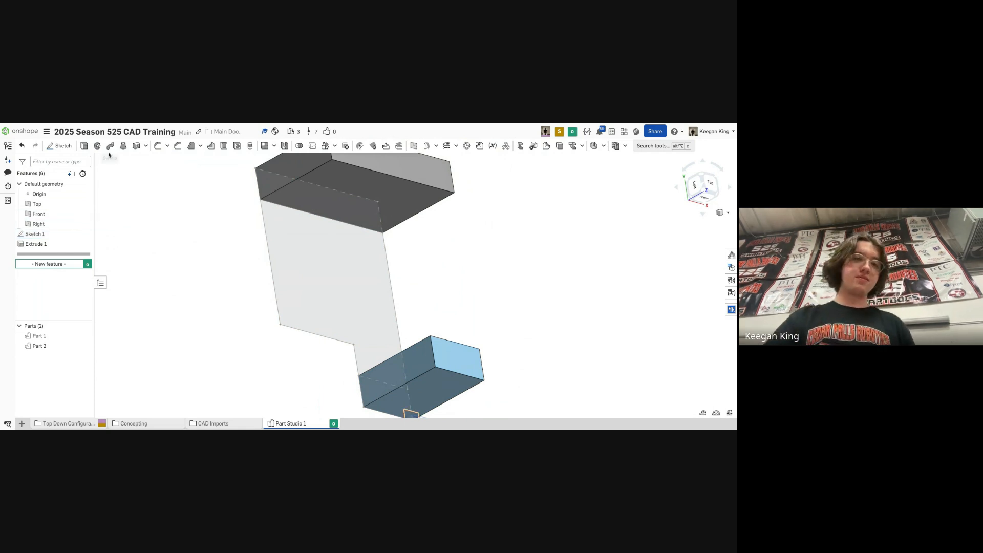
- Extrude the middle region of Sketch 1 by 10 in as an Add, merging into Part 1 and Part 2
left_click(85, 146)
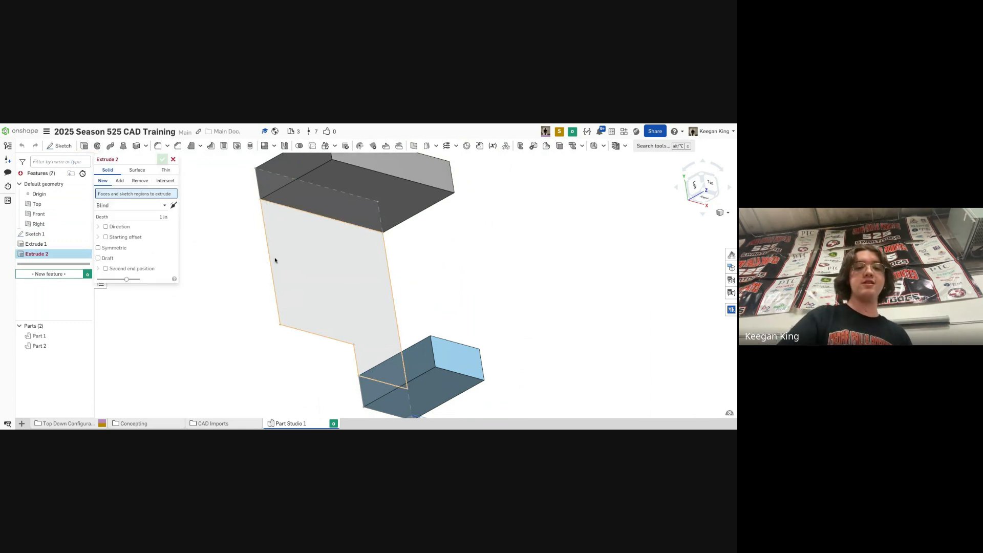
left_click(275, 260)
right_click(424, 266)
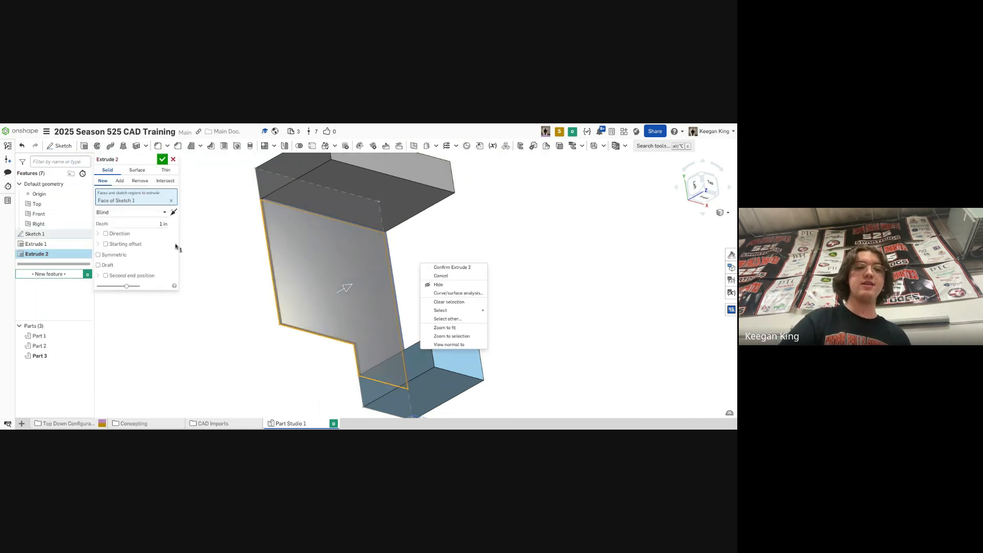
left_click(146, 225)
type("10")
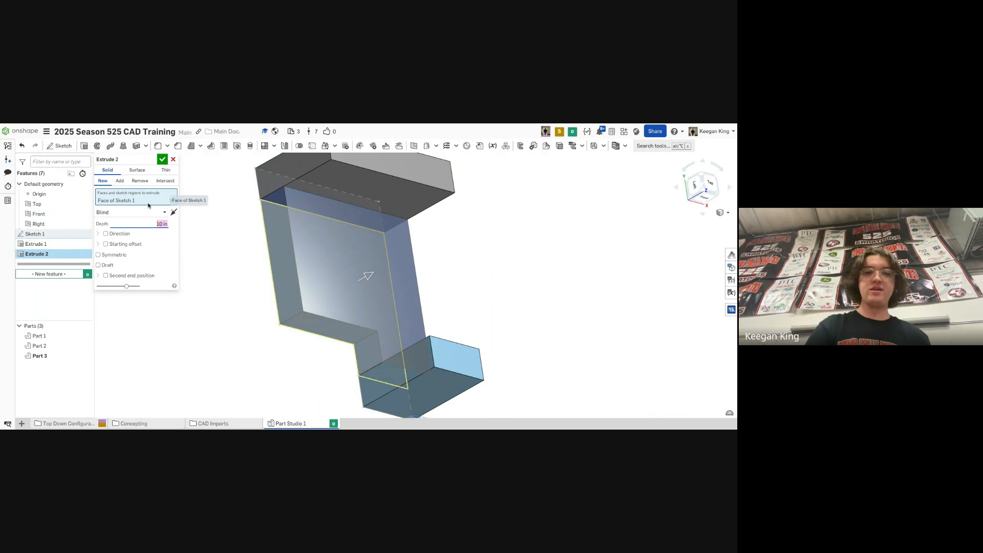
left_click(121, 181)
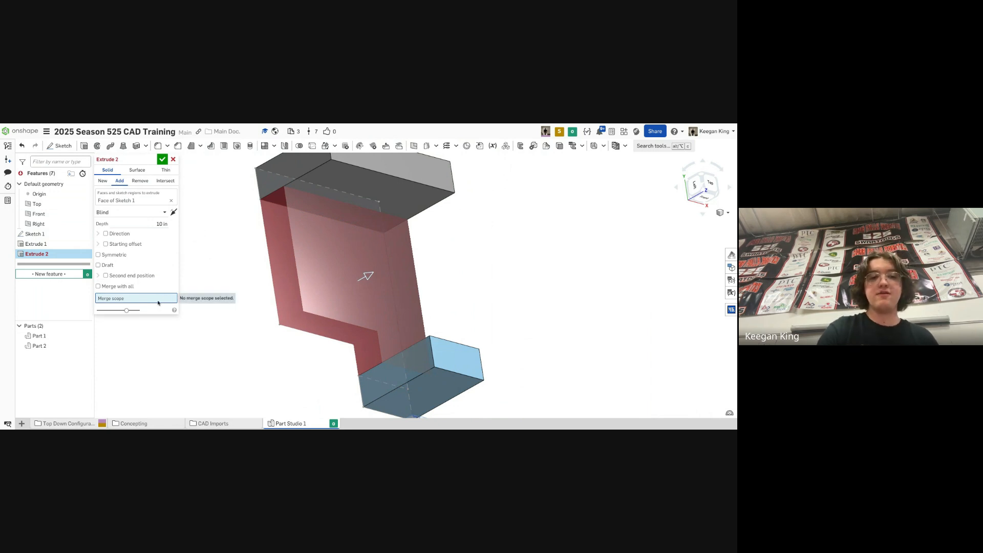
left_click(64, 336)
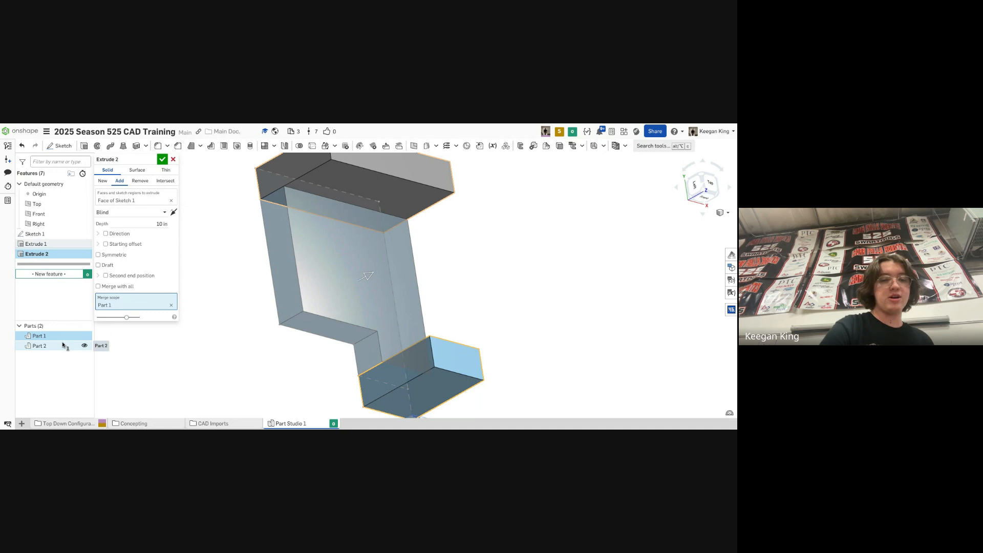
left_click(63, 345)
mouse_move(283, 254)
right_mouse_down()
mouse_move(353, 246)
mouse_move(281, 255)
right_mouse_up()
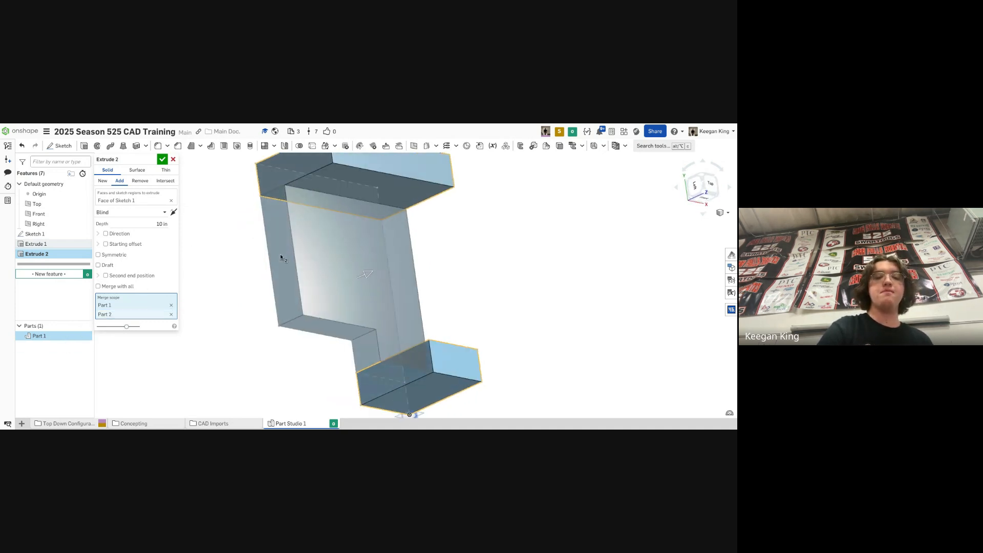
left_click(162, 160)
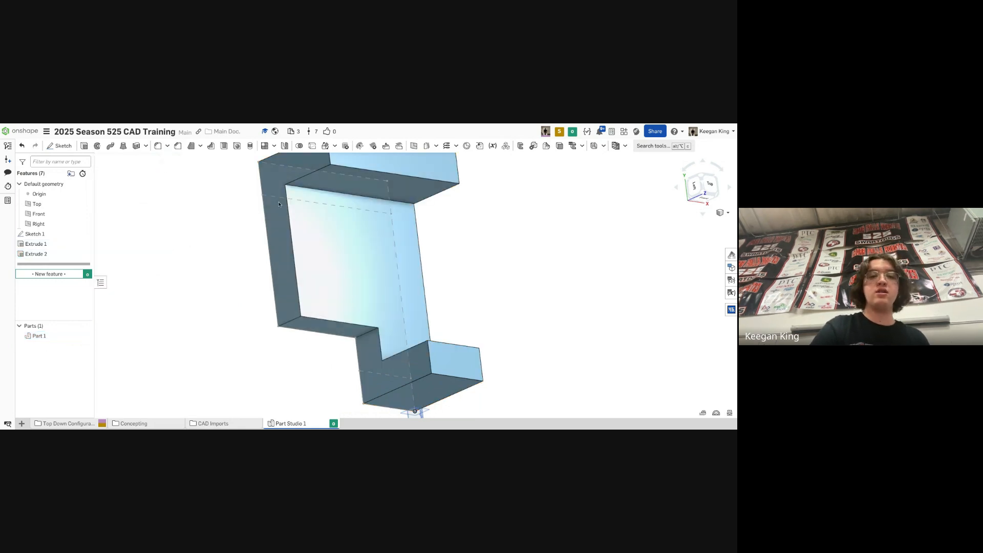
- Set the part's appearance to orange F88701 with Coarse tessellation quality
right_click_drag(426, 278, 434, 261)
middle_click_drag(437, 256, 447, 293)
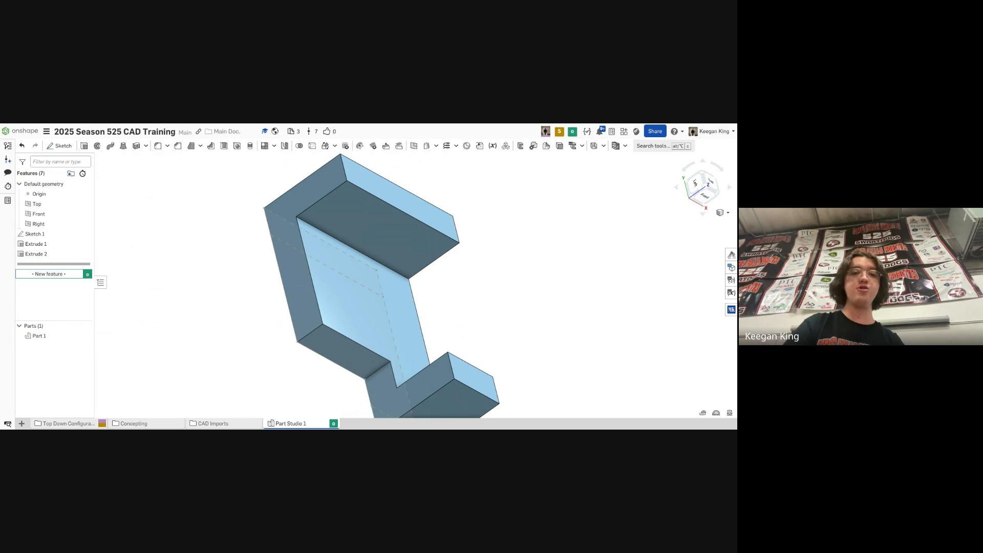
right_click(51, 337)
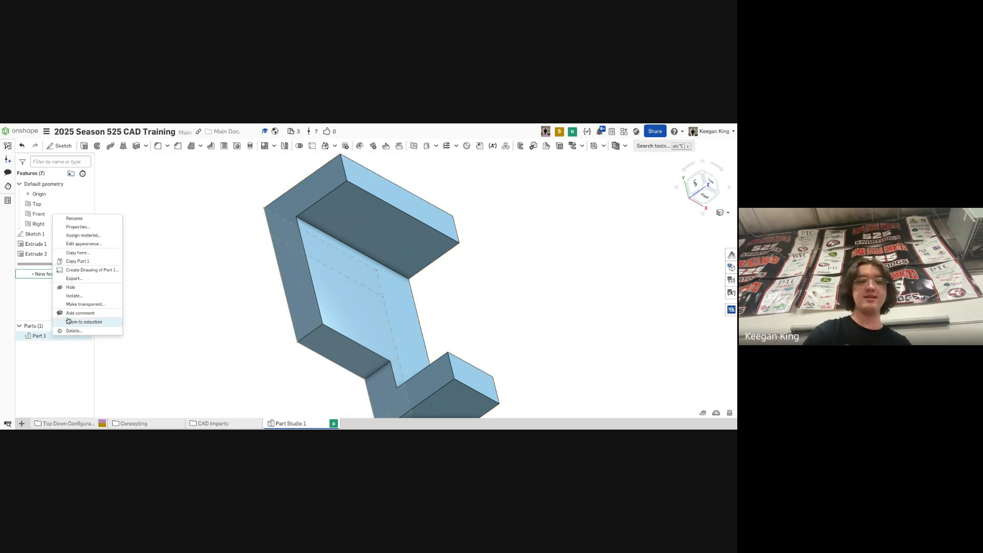
left_click(90, 244)
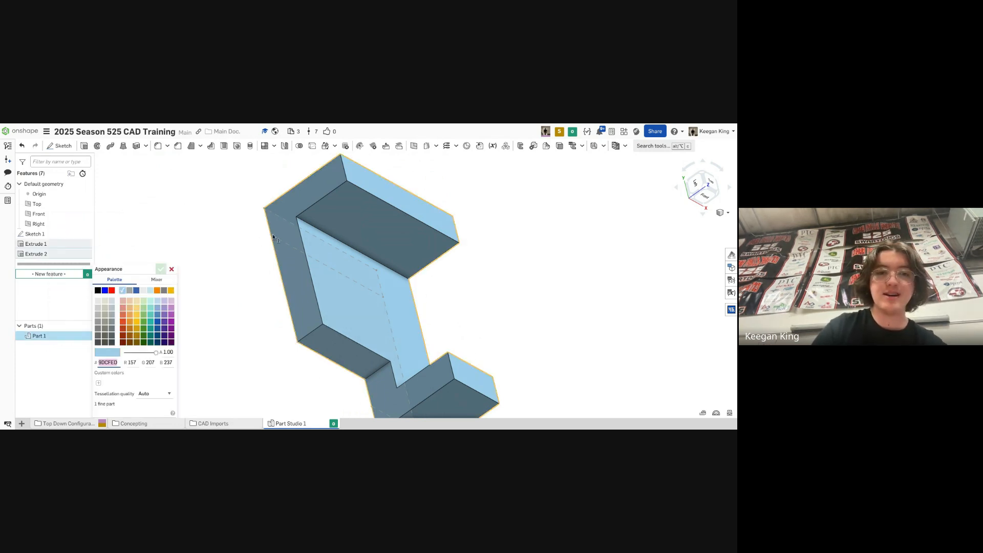
left_click(157, 291)
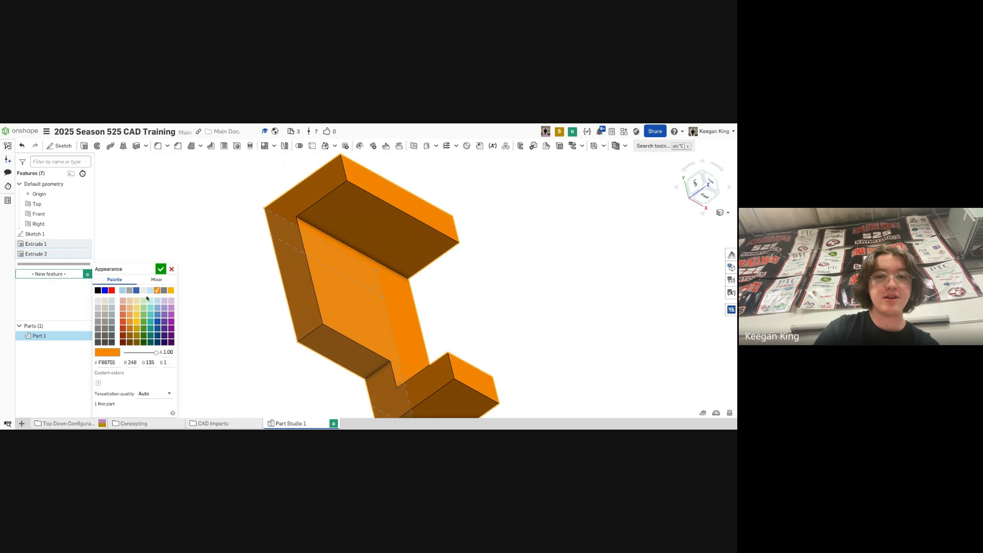
right_click_drag(228, 294, 232, 306)
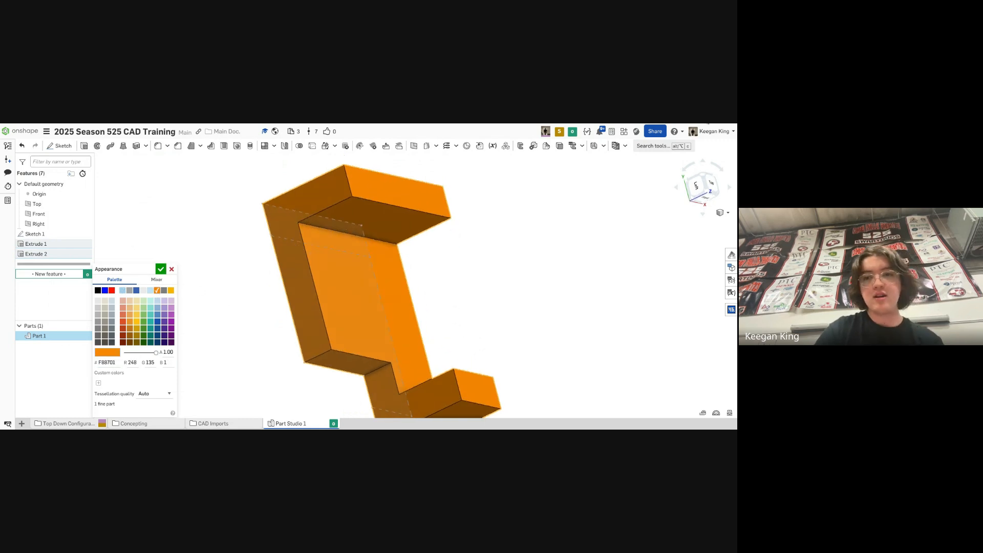
left_click(709, 192)
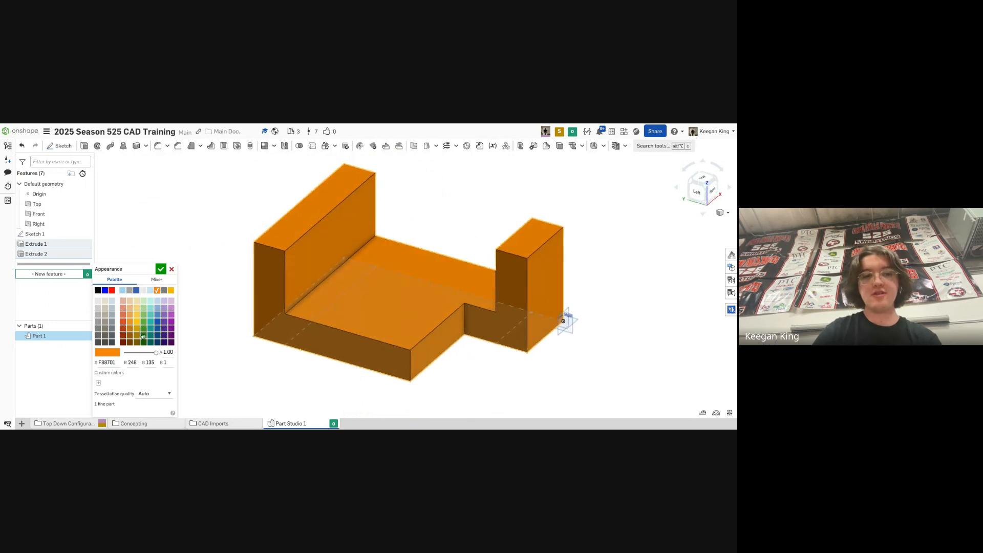
left_click(162, 402)
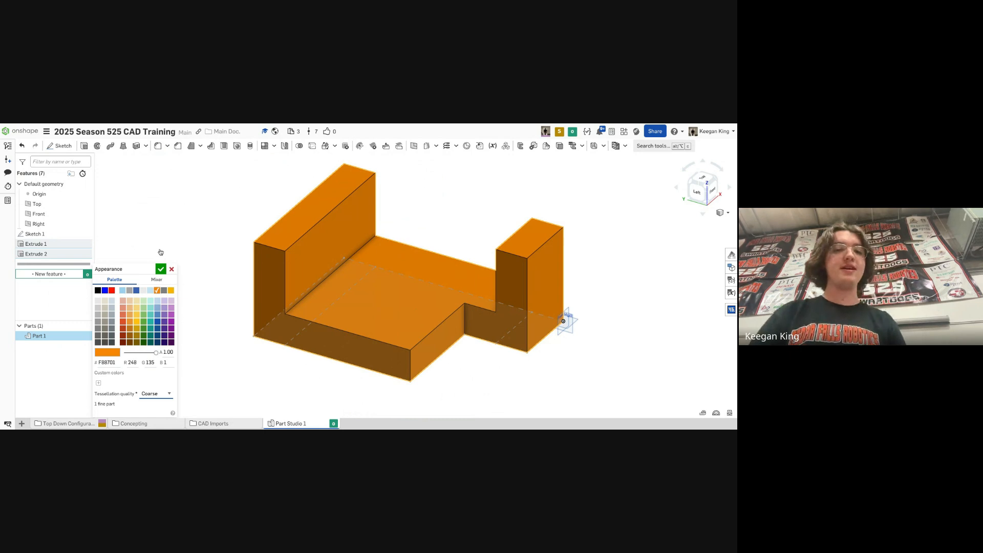
left_click(162, 270)
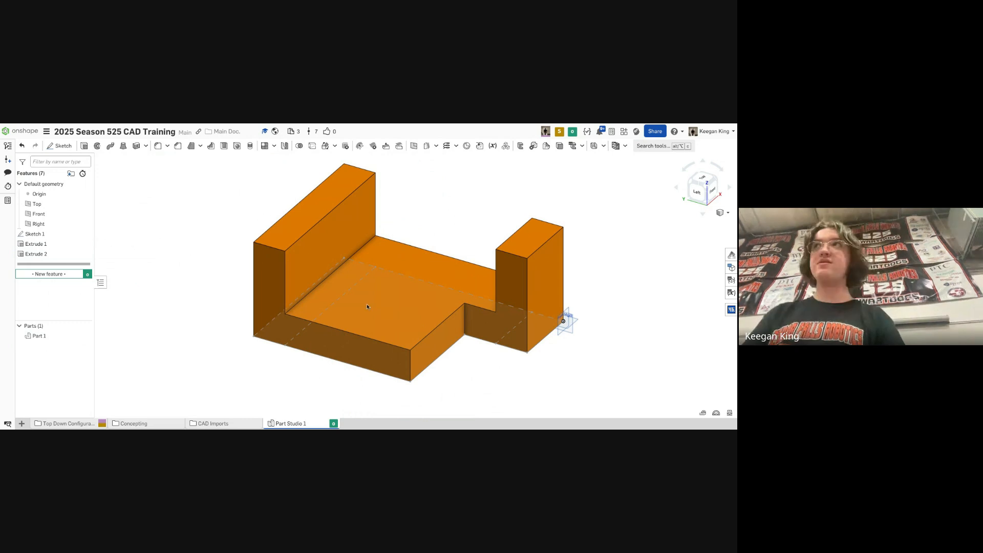
right_click_drag(384, 326, 331, 315)
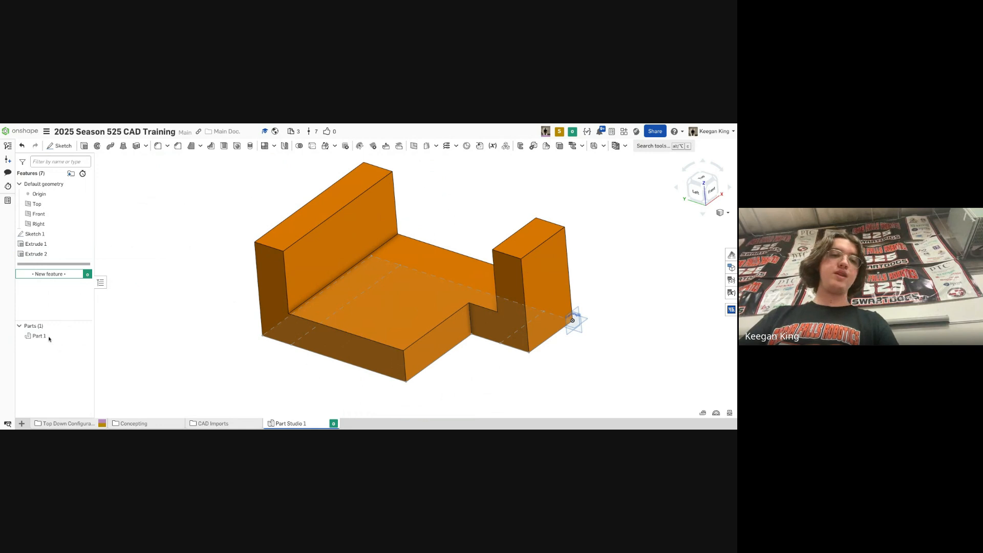
right_click(31, 340)
left_click(163, 373)
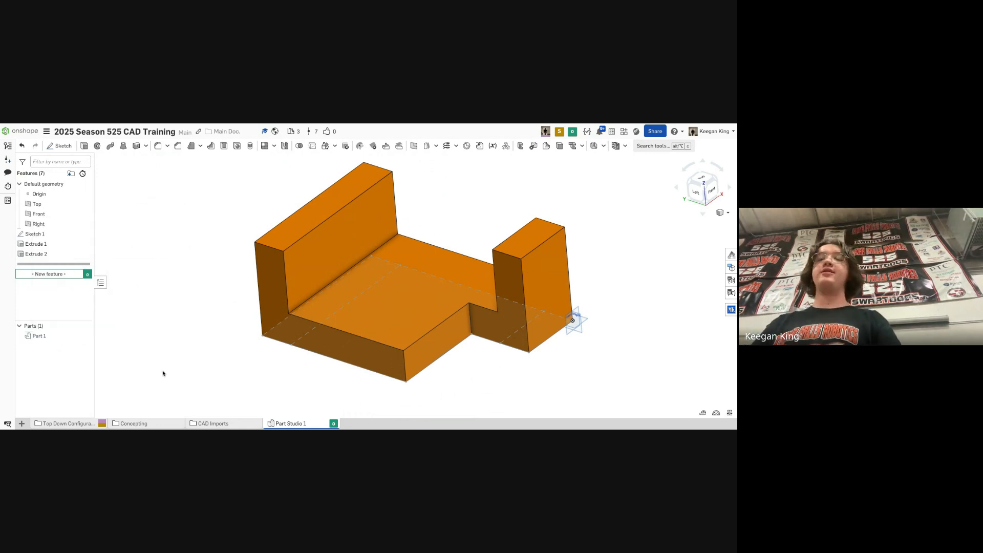
right_click(37, 337)
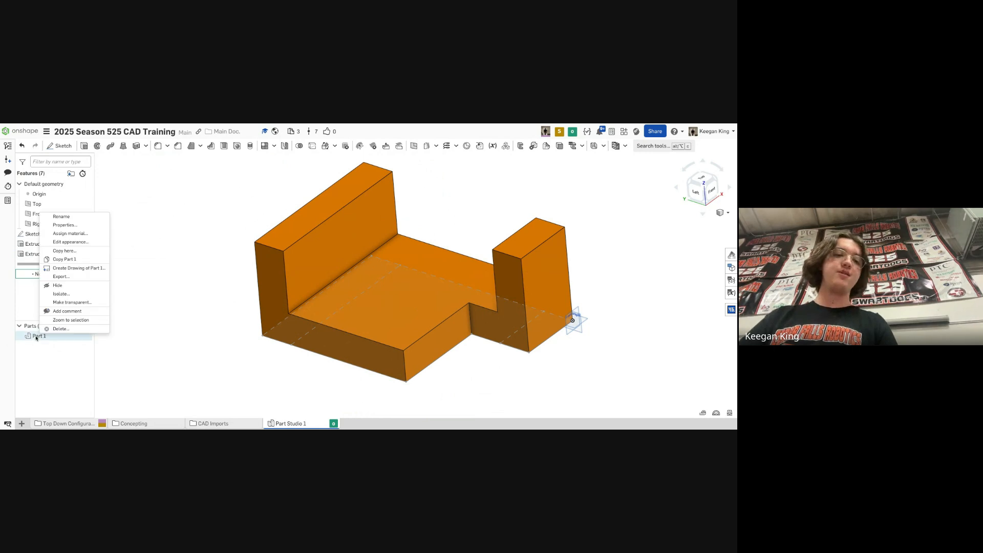
left_click(62, 217)
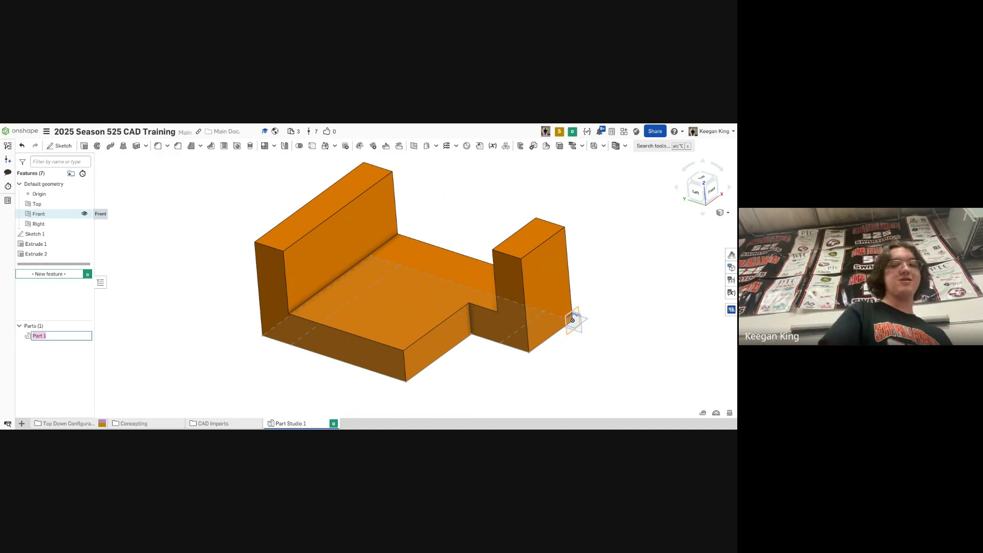
key("Return")
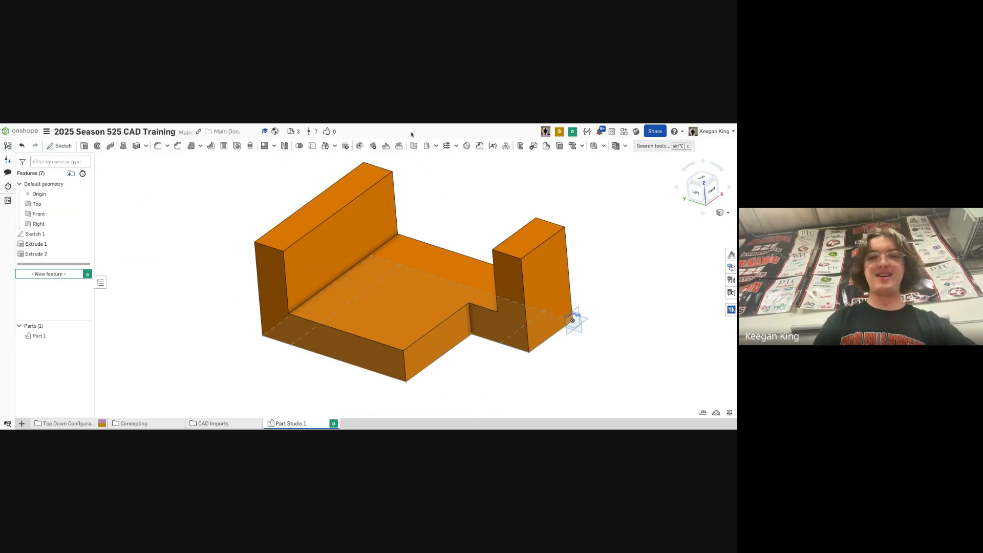
- Roll back before Extrude 2 and edit Extrude 1 to remove the lower-right block region from its selection
double_click(25, 245)
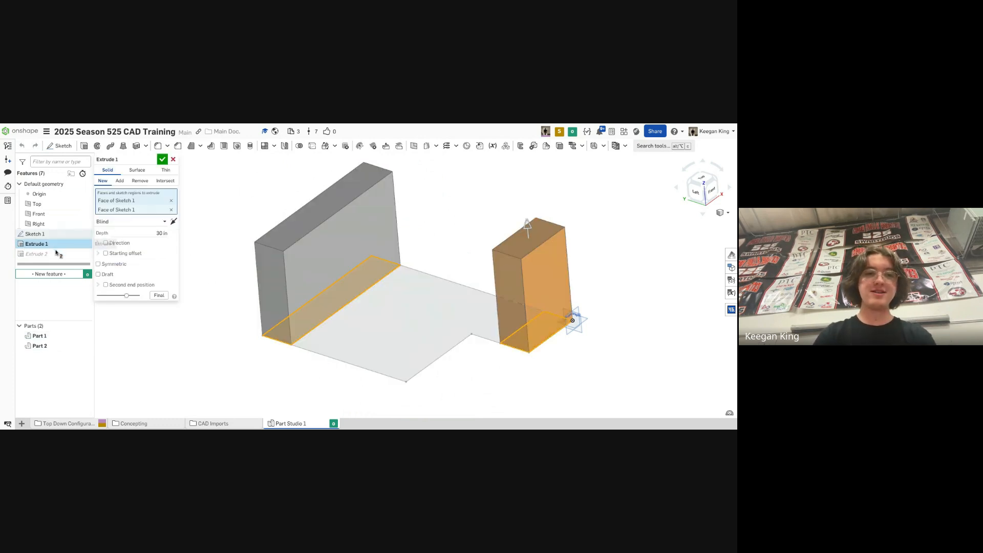
key("Return")
left_click_drag(40, 264, 40, 250)
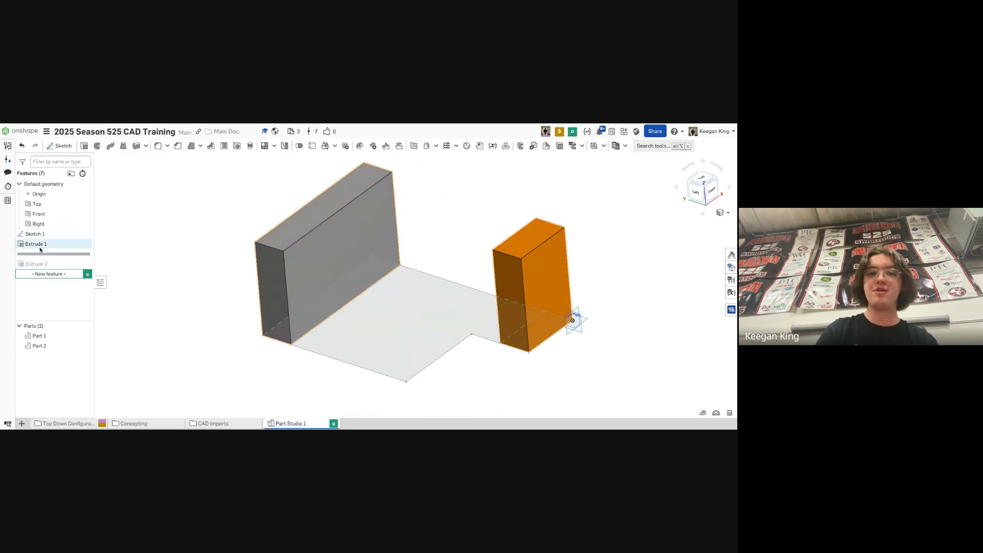
double_click(66, 246)
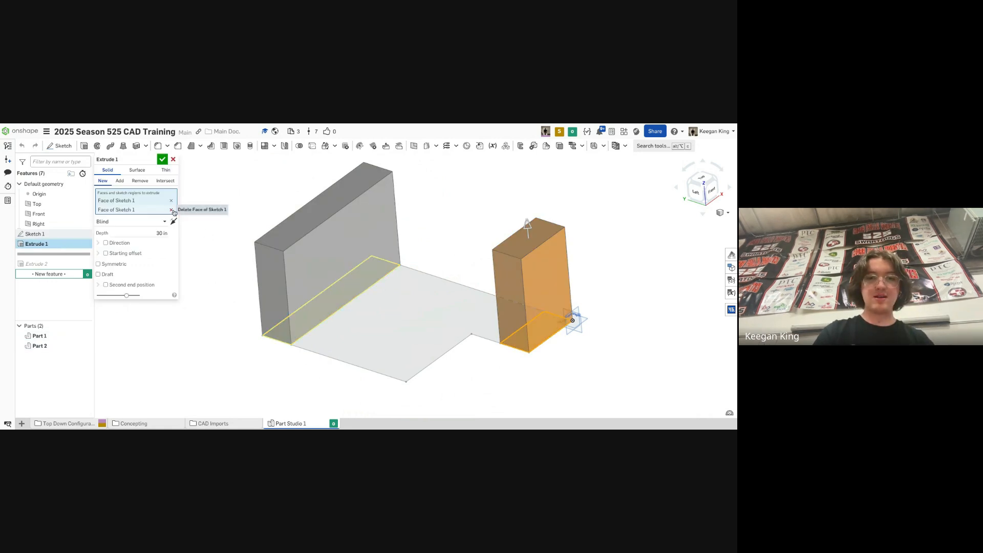
left_click(534, 334)
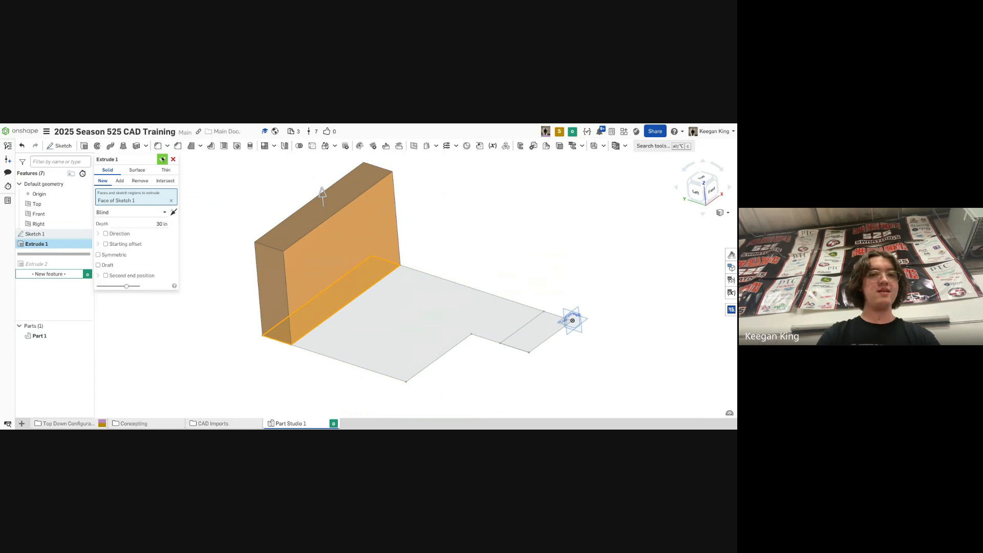
left_click(162, 159)
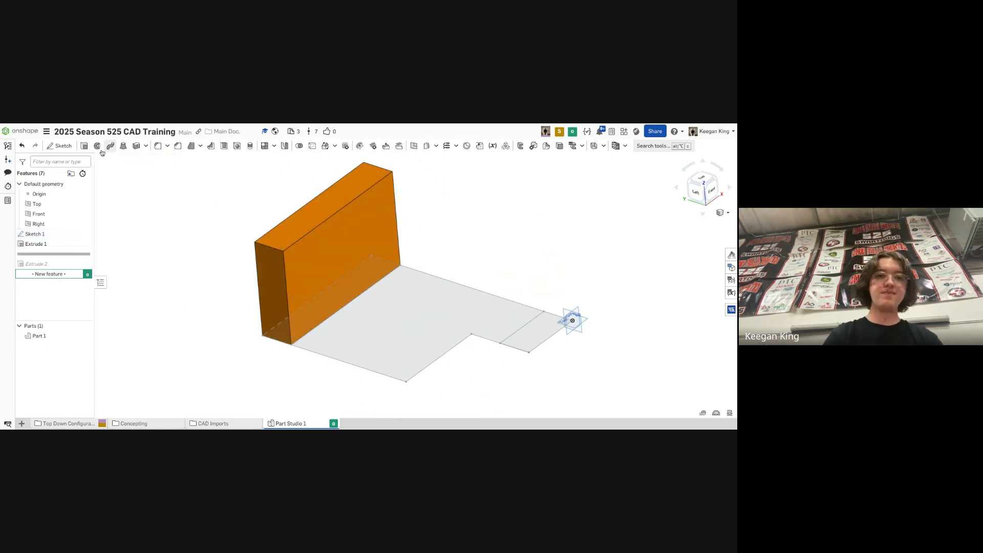
- Extrude the lower-right block region 25 in as a new part
left_click(84, 146)
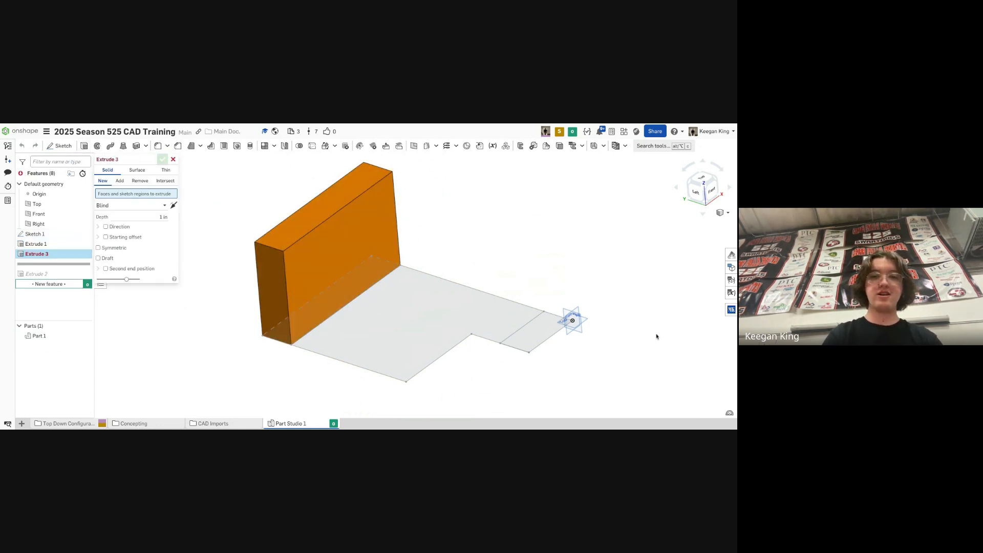
left_click(530, 347)
left_click(136, 225)
type("25")
key("Return")
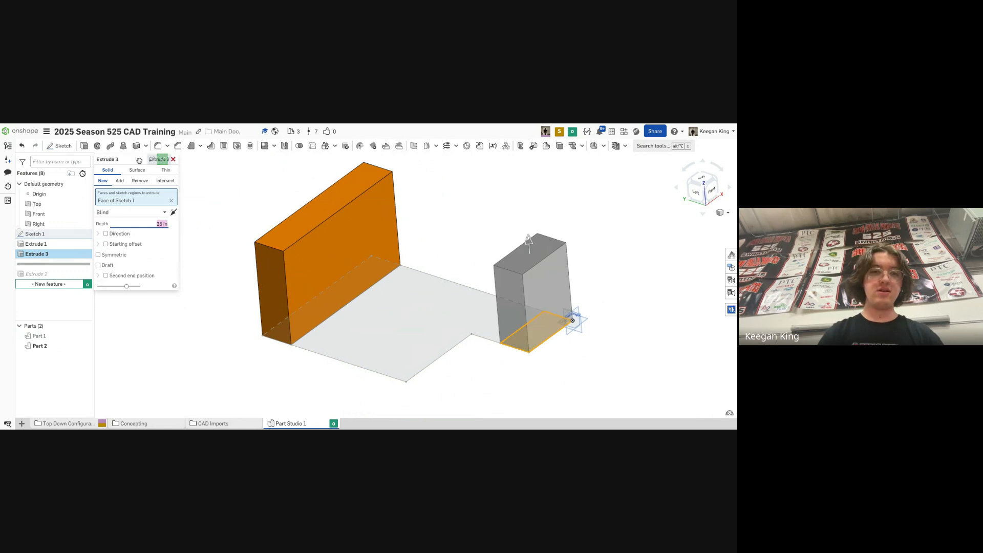
left_click(162, 160)
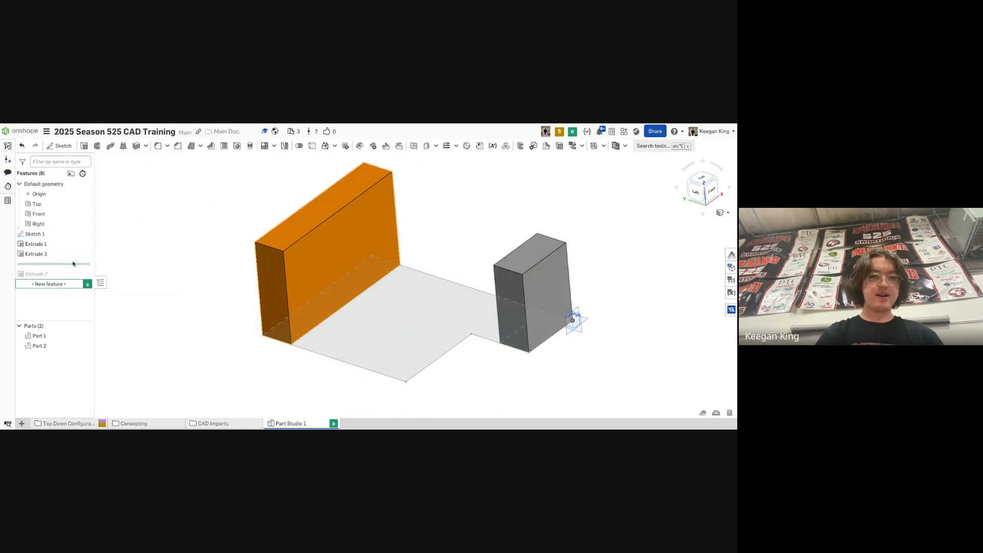
- Roll the feature list forward and add Part 2 to Extrude 2's merge scope
left_click_drag(74, 267, 72, 276)
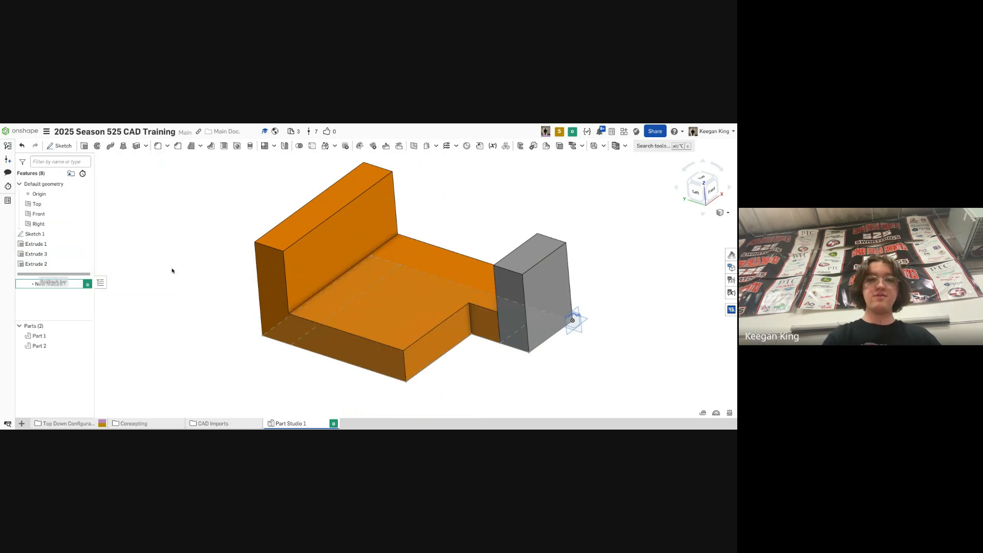
double_click(59, 263)
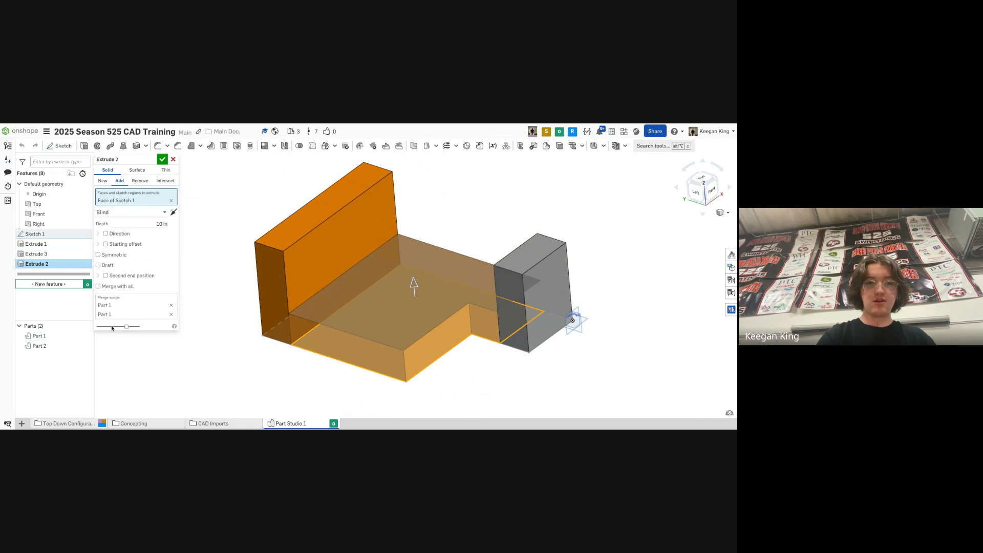
left_click(167, 312)
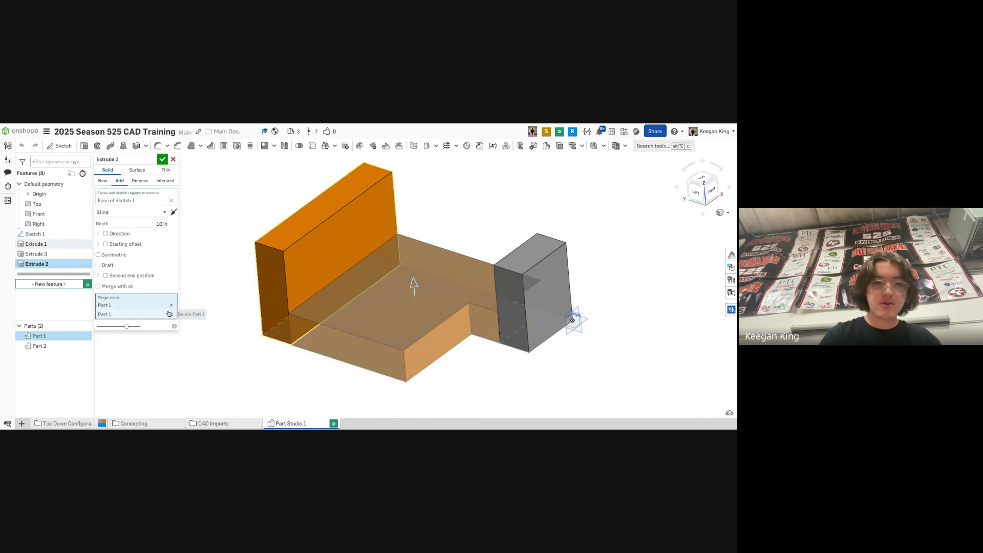
left_click(84, 345)
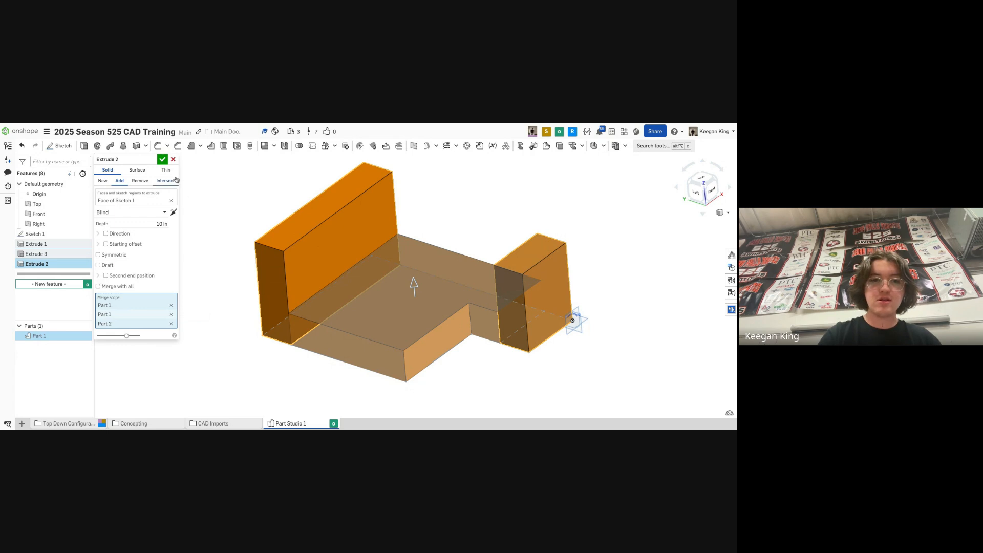
left_click(162, 159)
right_click_drag(328, 253, 512, 339)
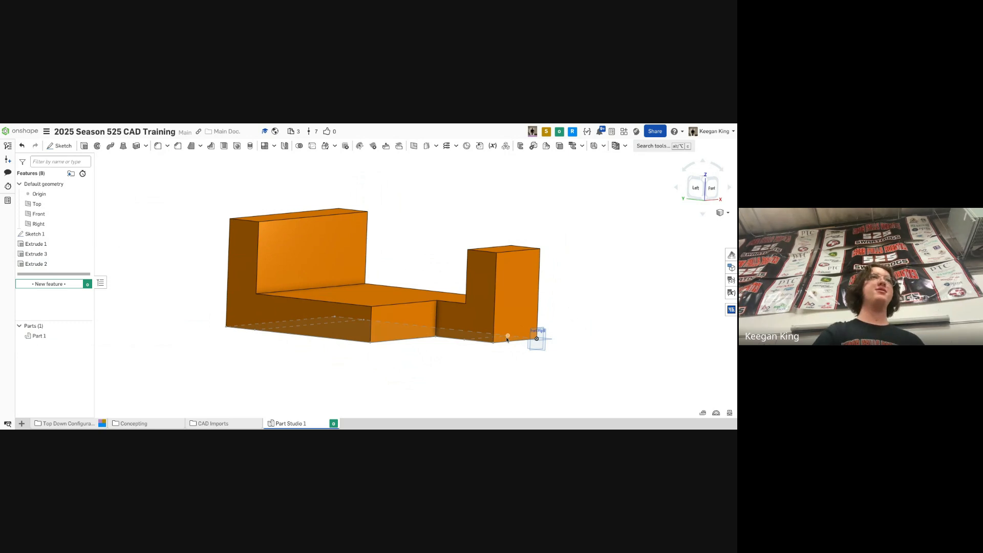
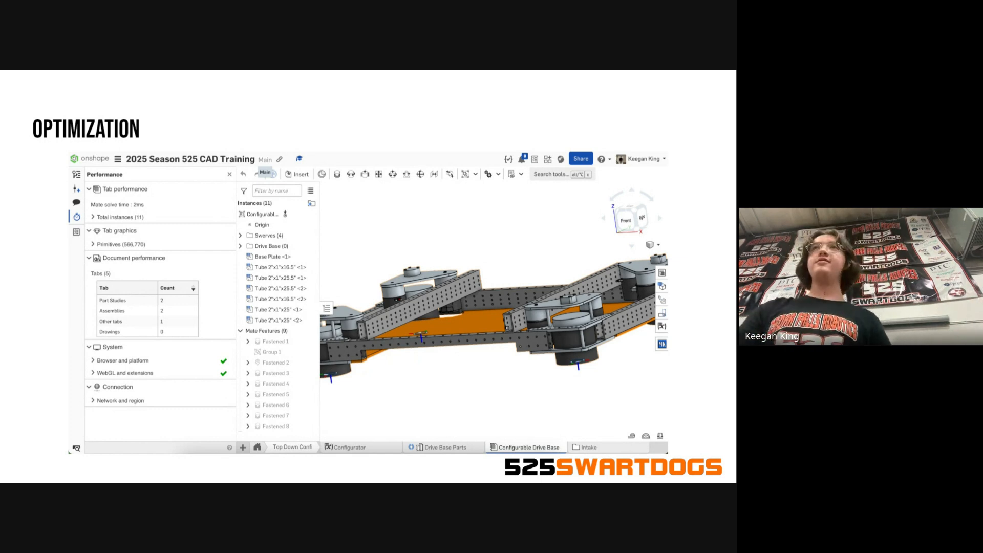
key("Right")
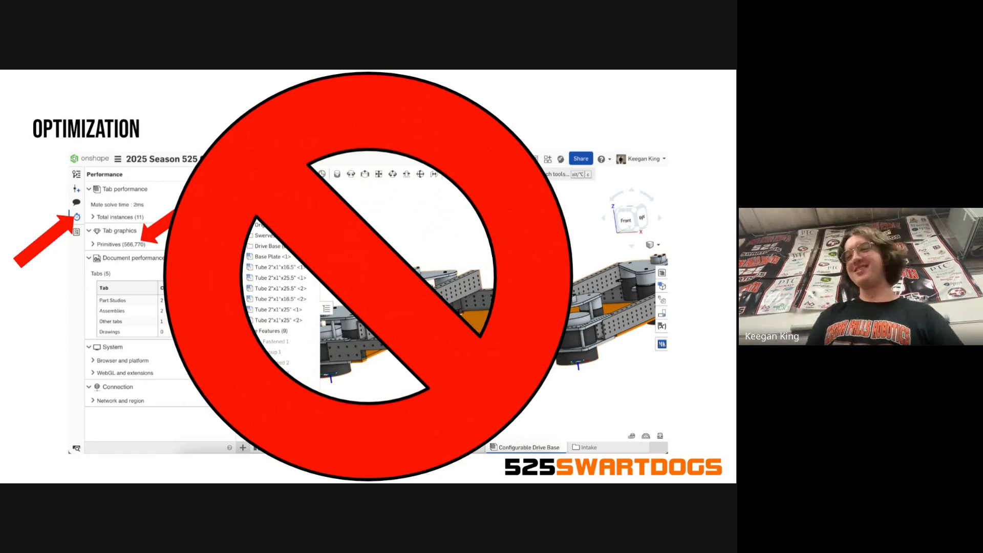
key("Right")
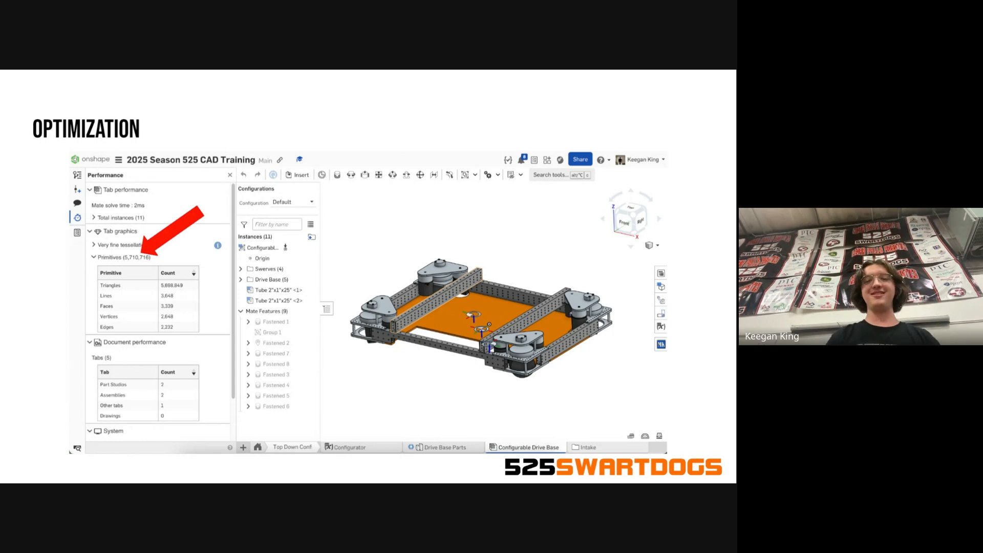
key("Right")
key("Right")
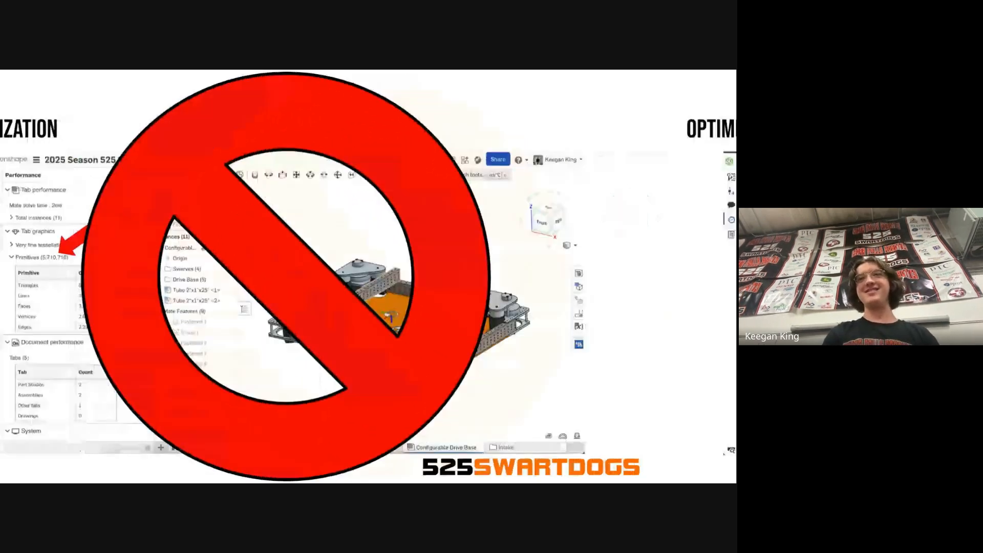
key("Right")
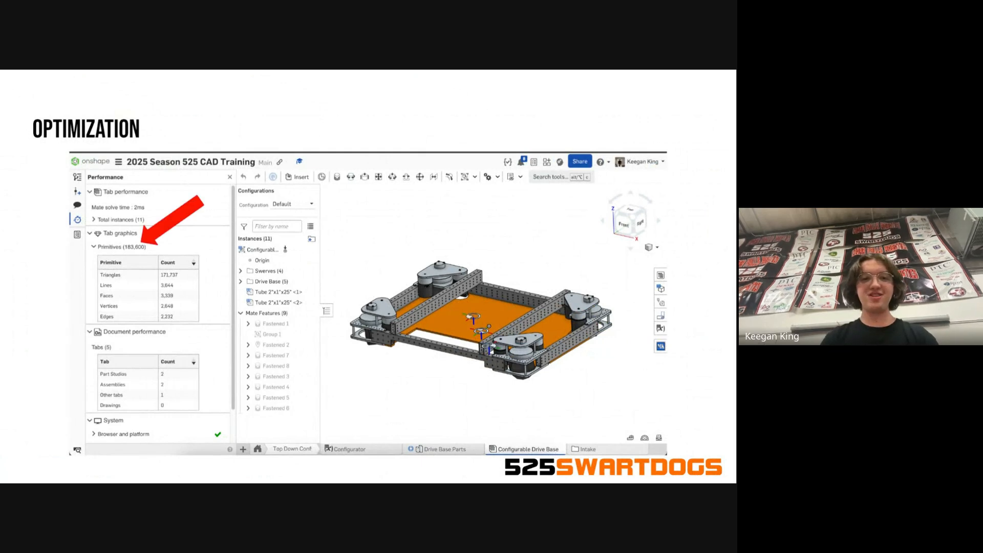
key("Right")
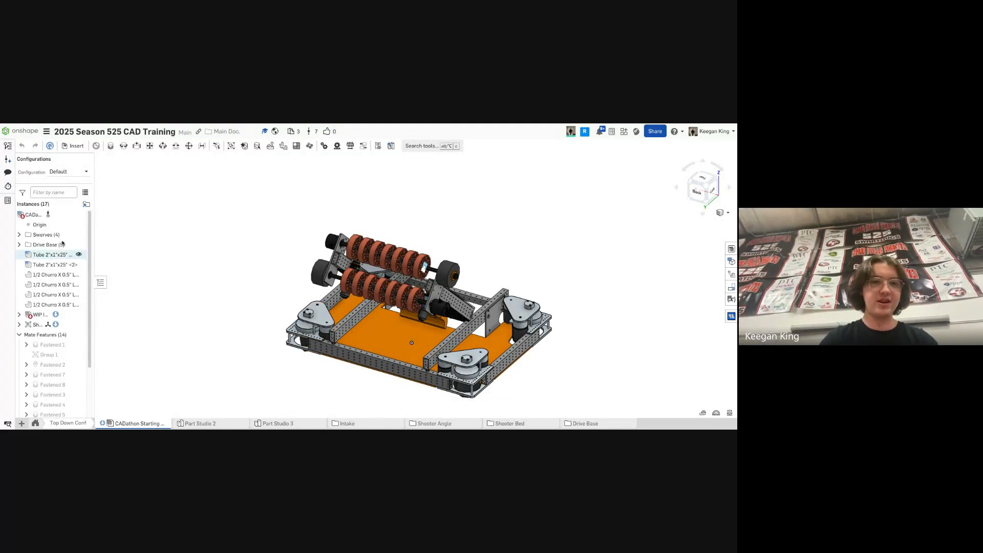
- Open the Performance panel and review the assembly's graphics primitive counts while orbiting and zooming the robot
left_click(8, 186)
right_click_drag(483, 342, 506, 337)
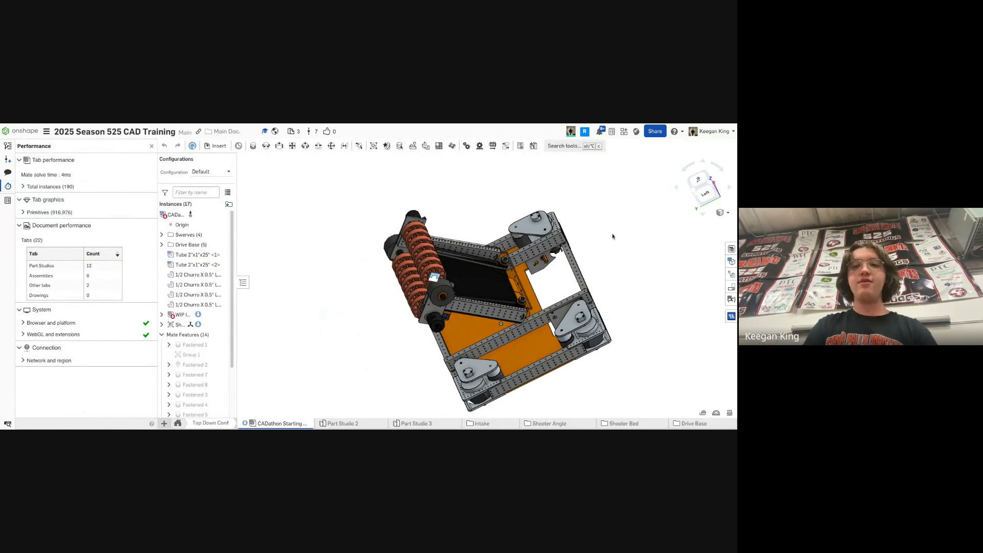
left_click(695, 191)
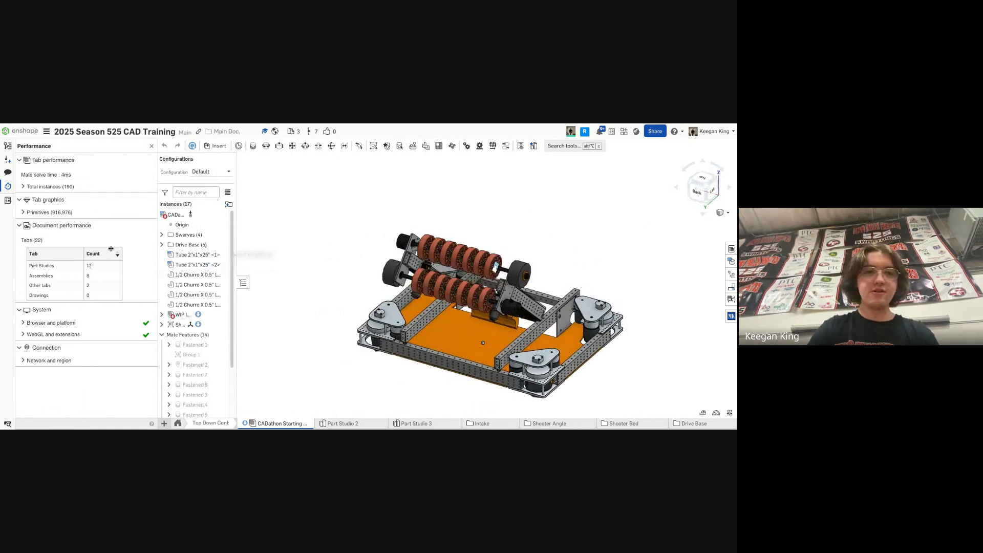
scroll(506, 328, "up", 10)
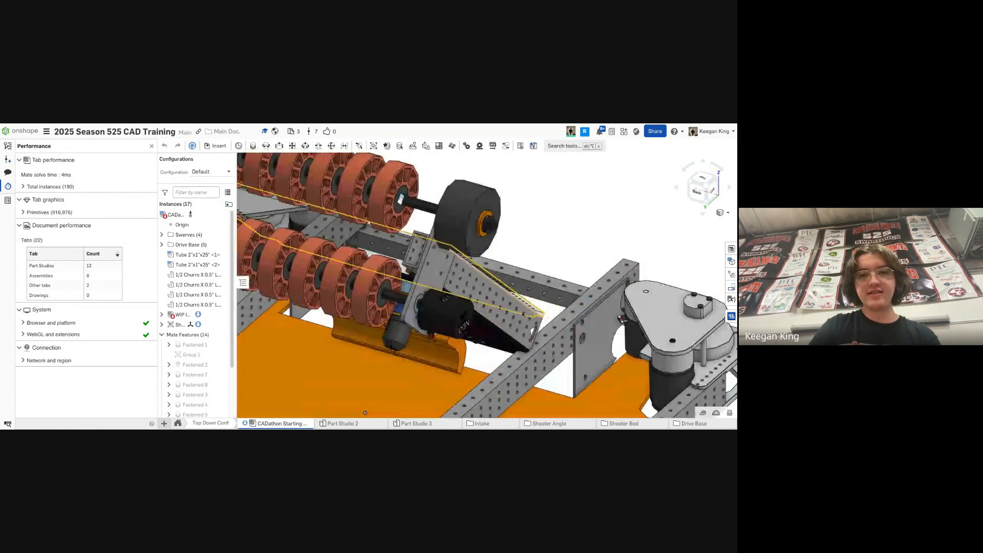
mouse_move(506, 328)
right_mouse_down()
mouse_move(523, 353)
mouse_move(507, 321)
right_mouse_up()
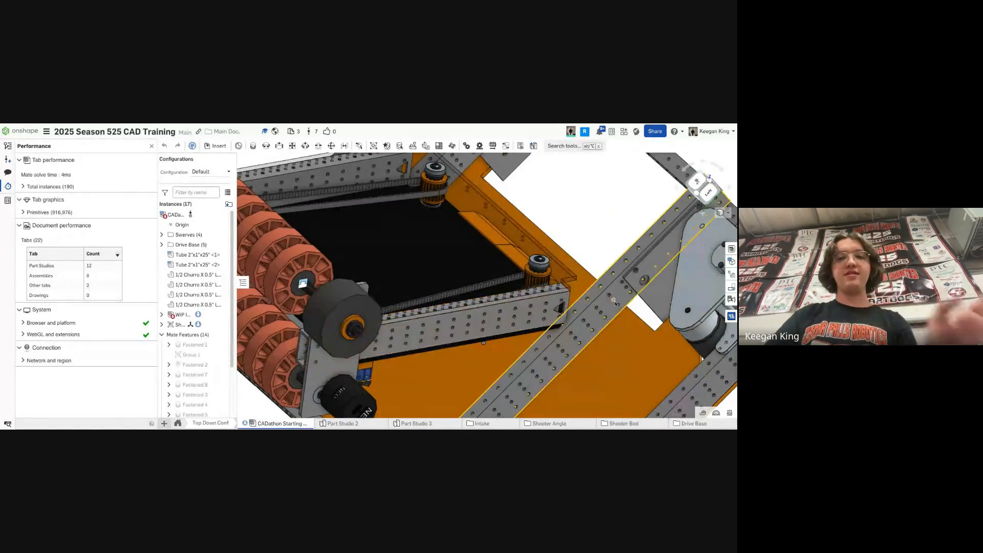
scroll(506, 322, "down", 8)
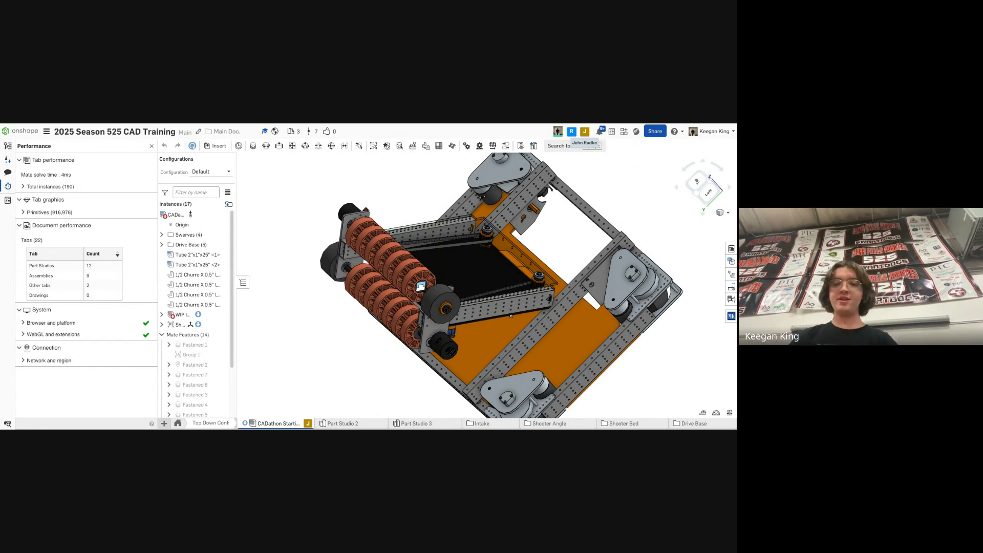
- Open the Shooter Bed folder and its Shooter Bed COTS part studio
left_click(640, 421)
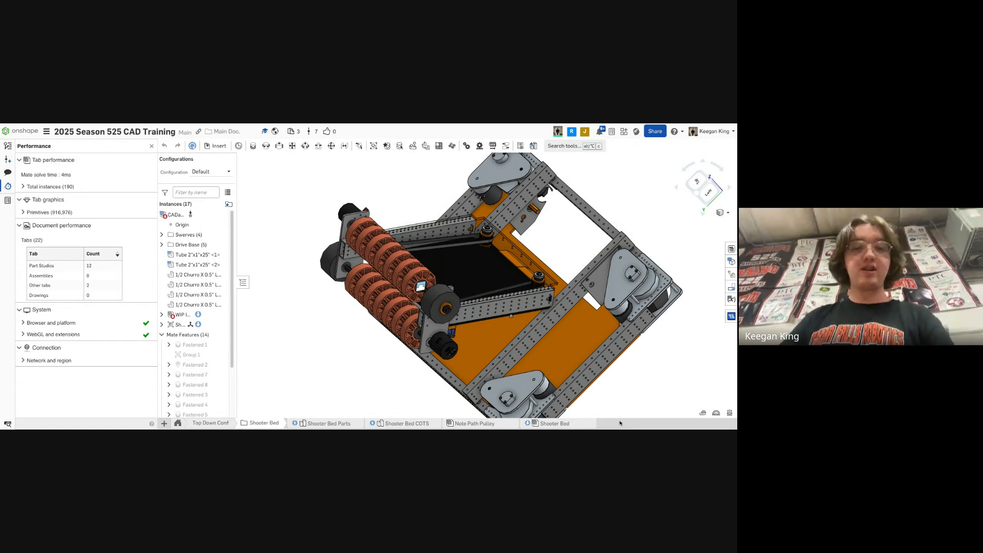
mouse_move(325, 425)
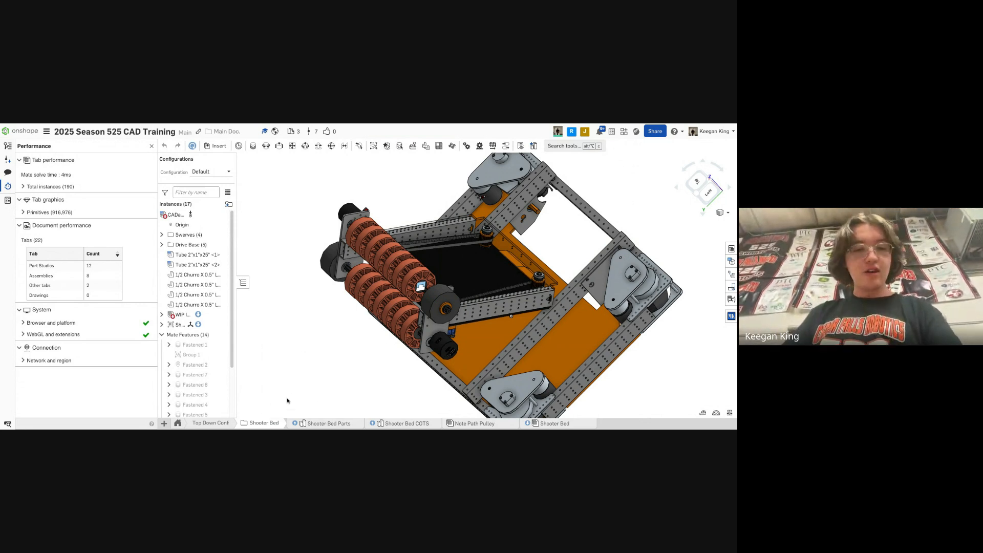
left_click(260, 423)
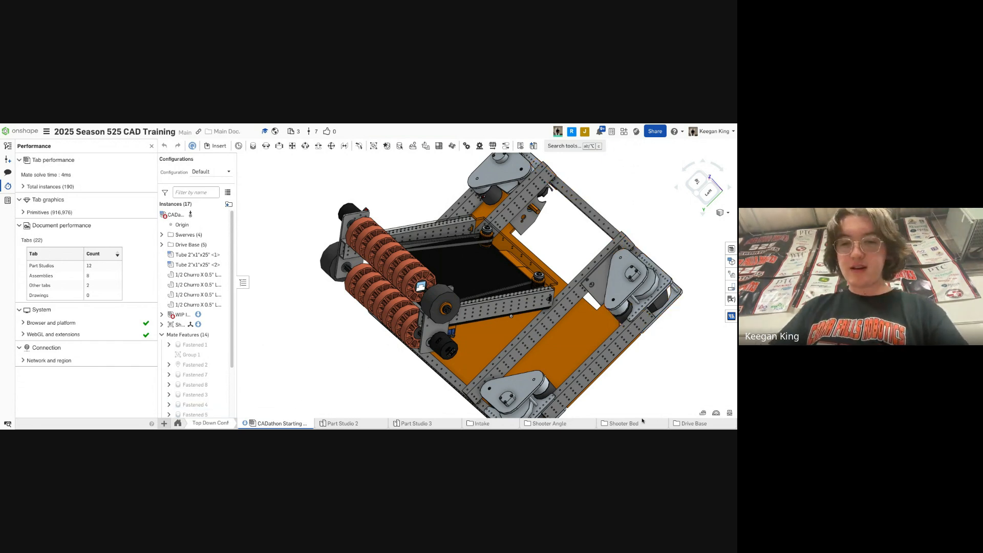
mouse_move(647, 426)
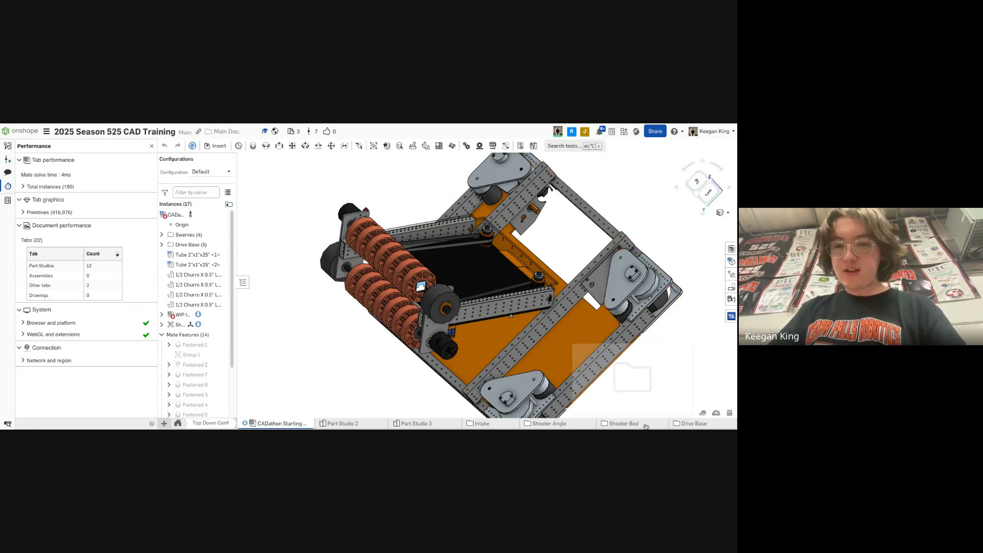
left_click(616, 425)
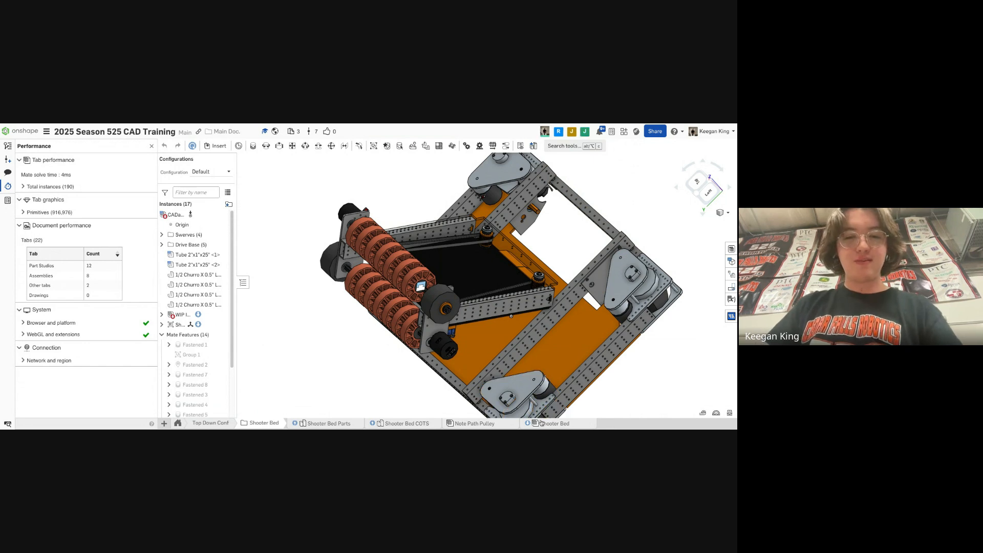
left_click(385, 424)
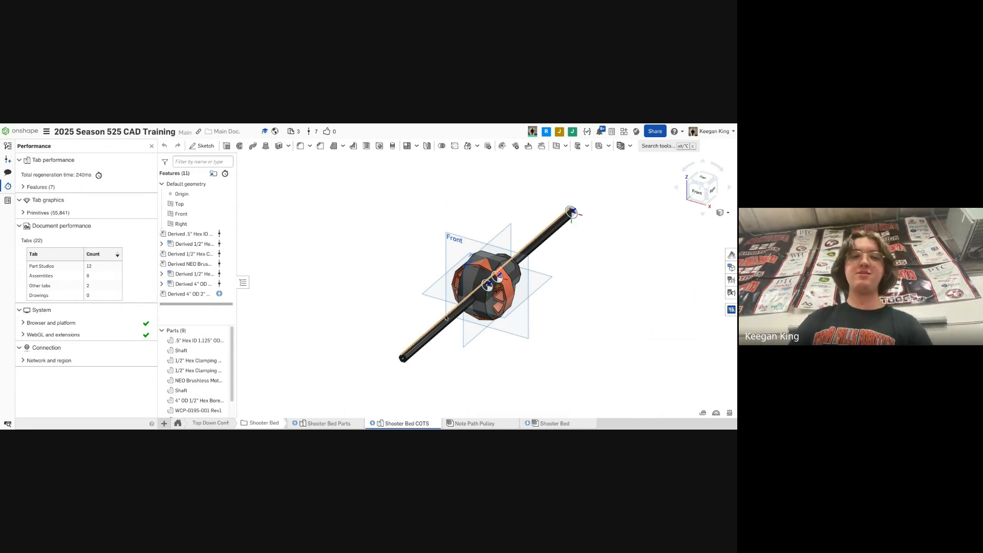
- Inspect the appearance and tessellation quality settings of the .5" Hex ID bearing and the Shaft parts
right_click_drag(448, 286, 402, 288)
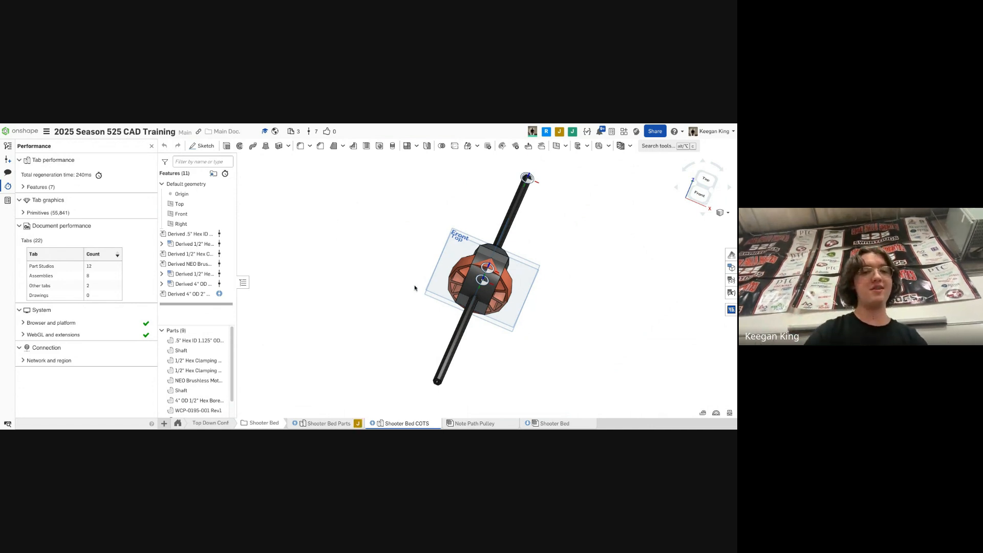
right_click_drag(415, 287, 533, 306)
scroll(533, 305, "up", 3)
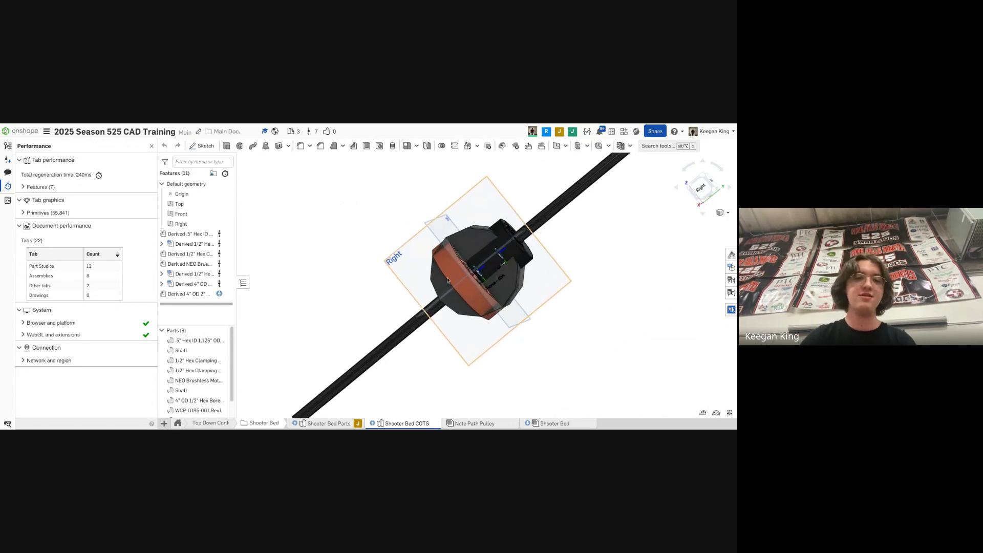
right_click(205, 341)
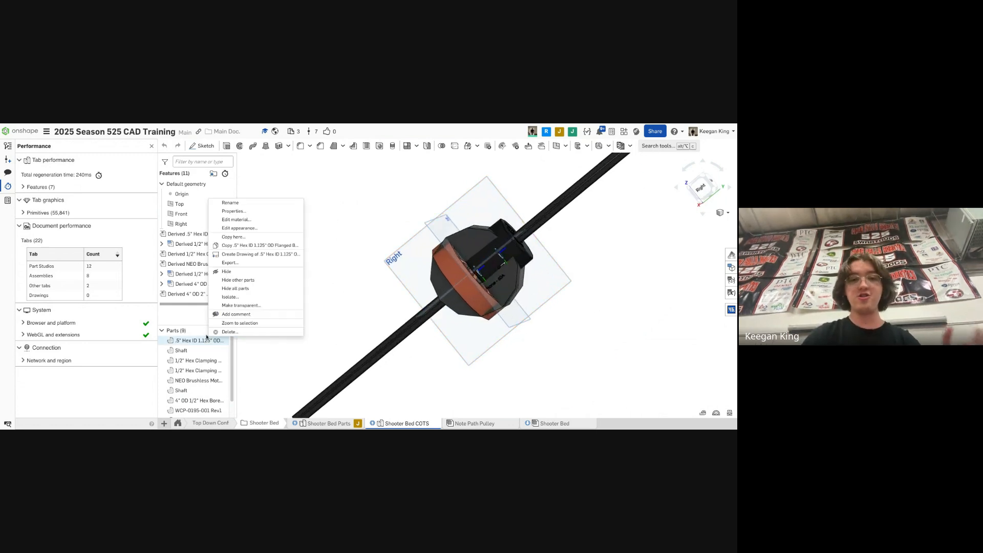
left_click(253, 228)
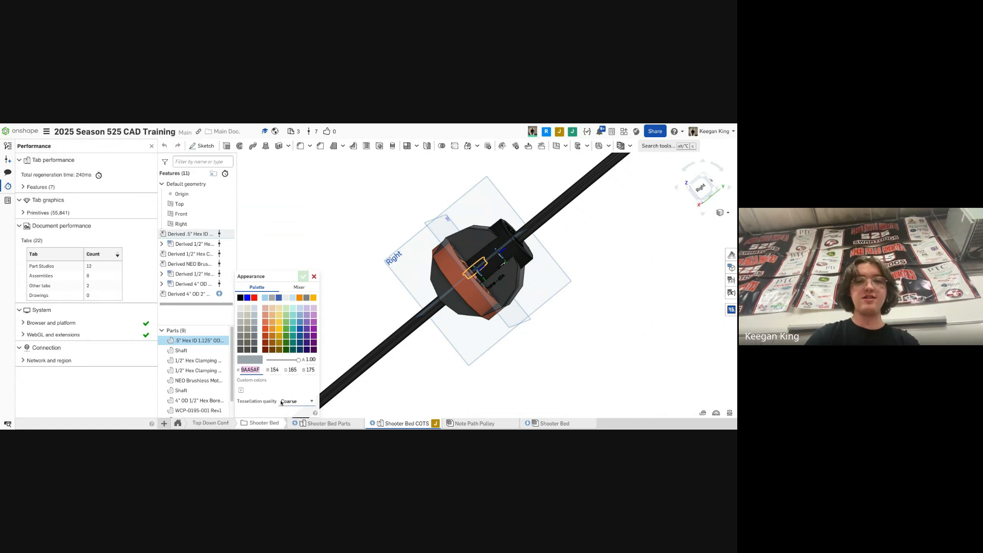
left_click(314, 276)
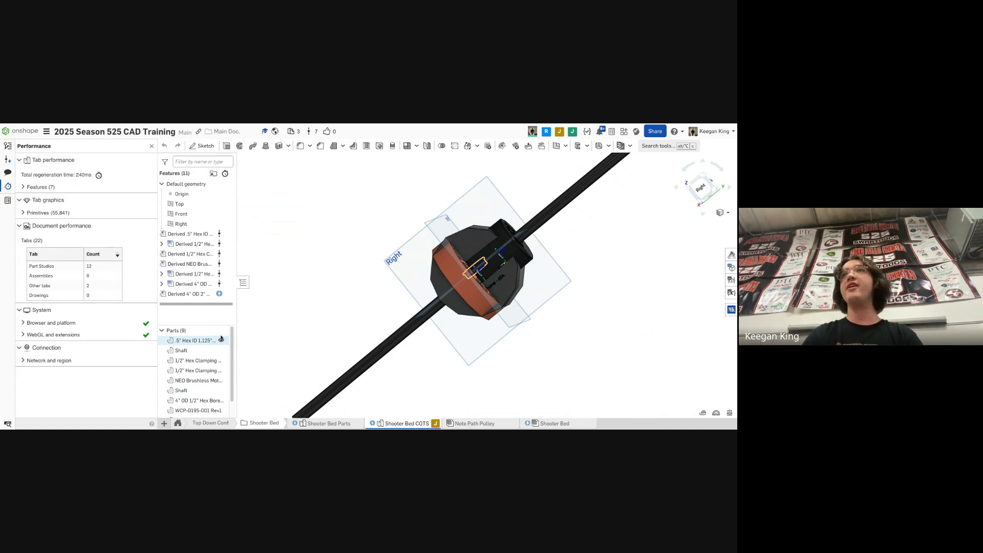
right_click(191, 351)
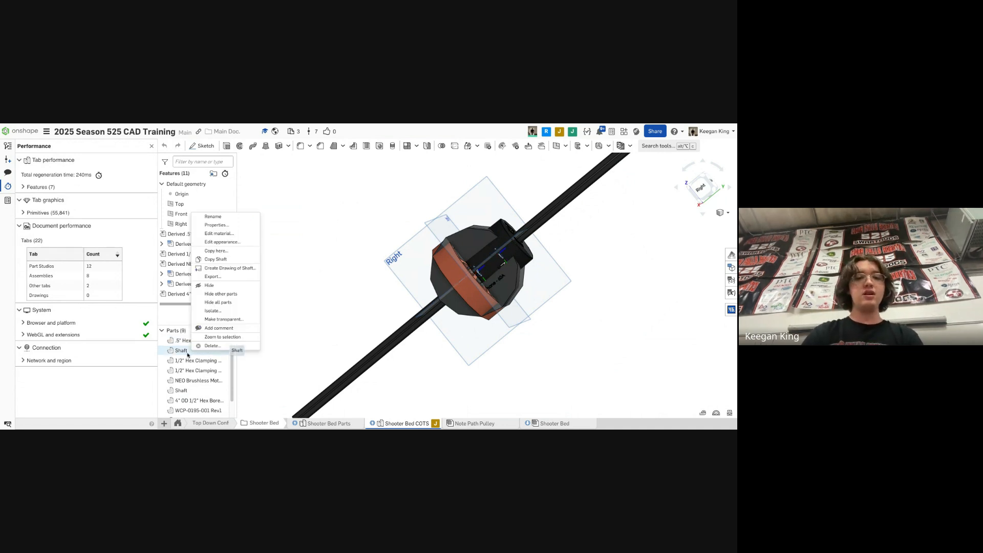
left_click(244, 241)
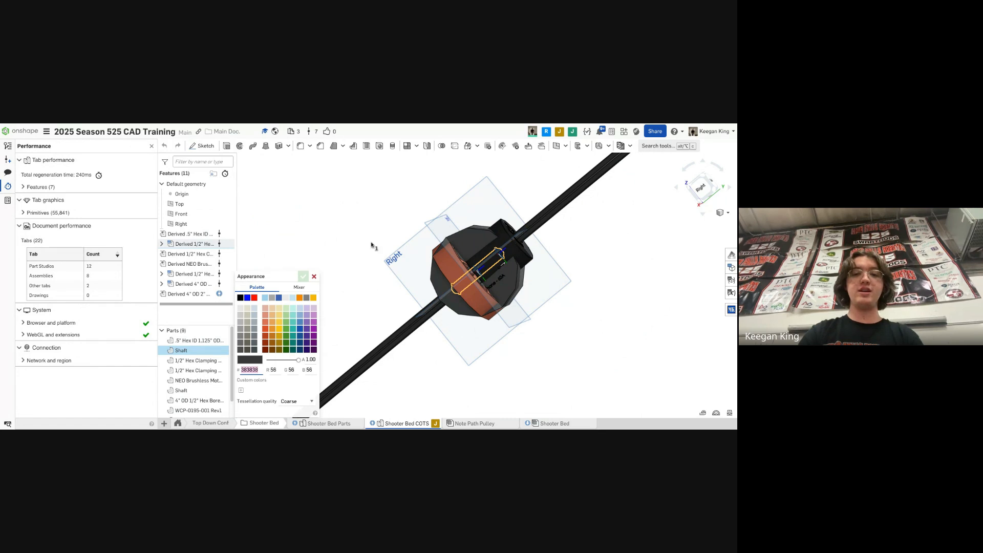
left_click(315, 278)
- Measure the diameter of the 4" OD wheel's outer edge
right_click_drag(349, 333, 437, 332)
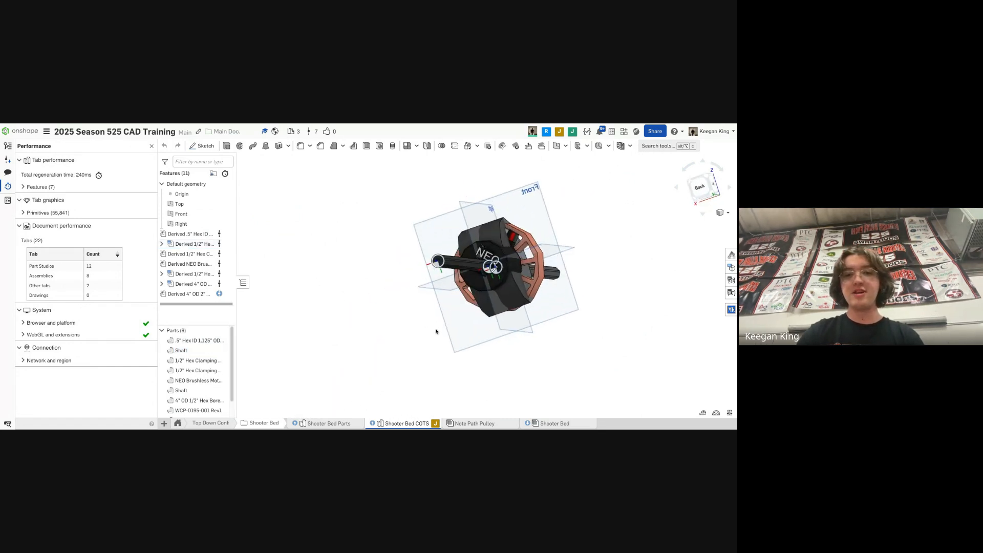
scroll(540, 264, "up", 5)
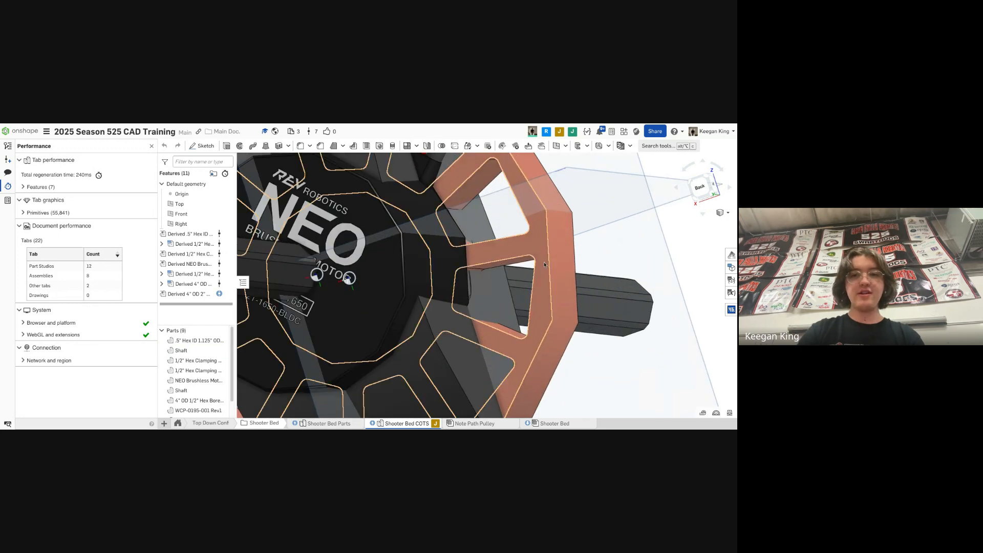
scroll(547, 261, "down", 10)
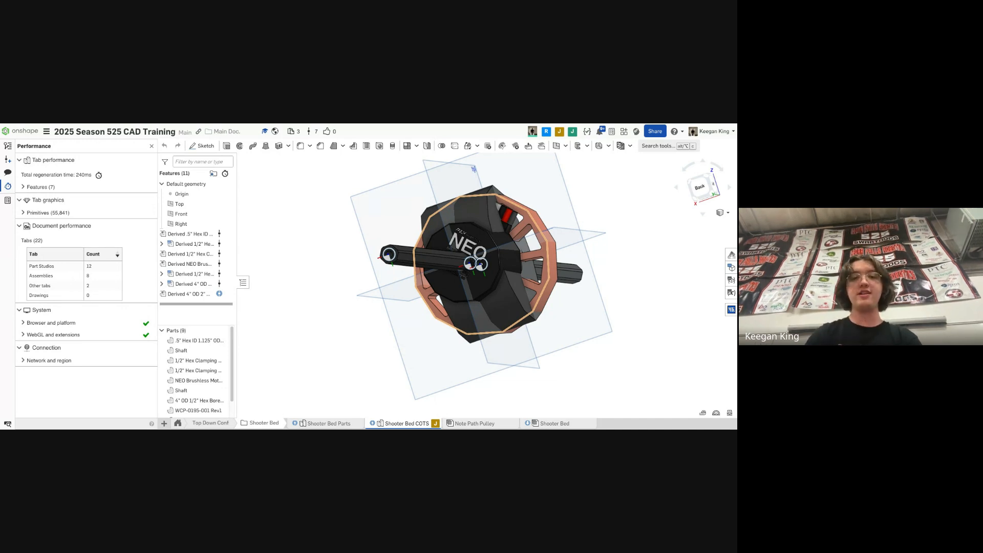
left_click(550, 293)
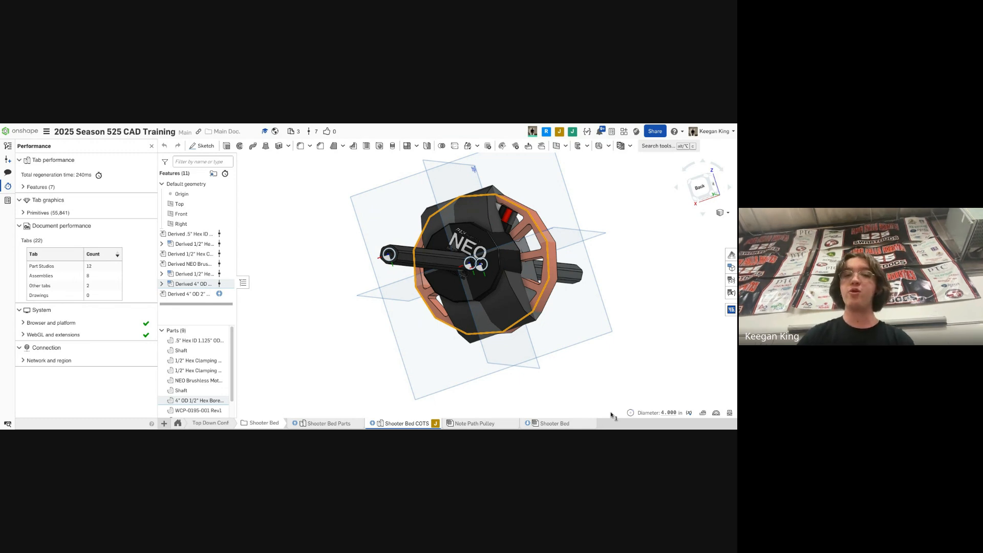
left_click(669, 413)
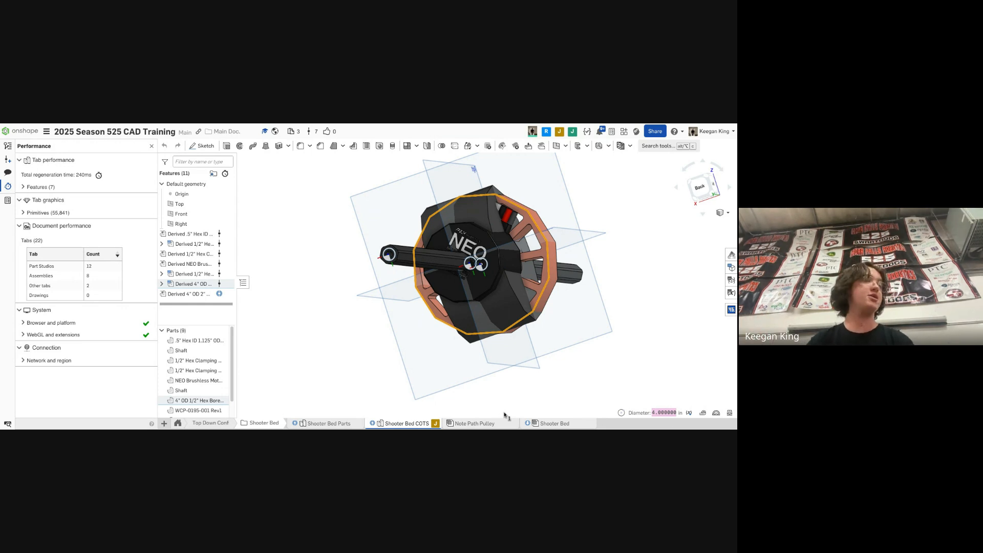
left_click(581, 364)
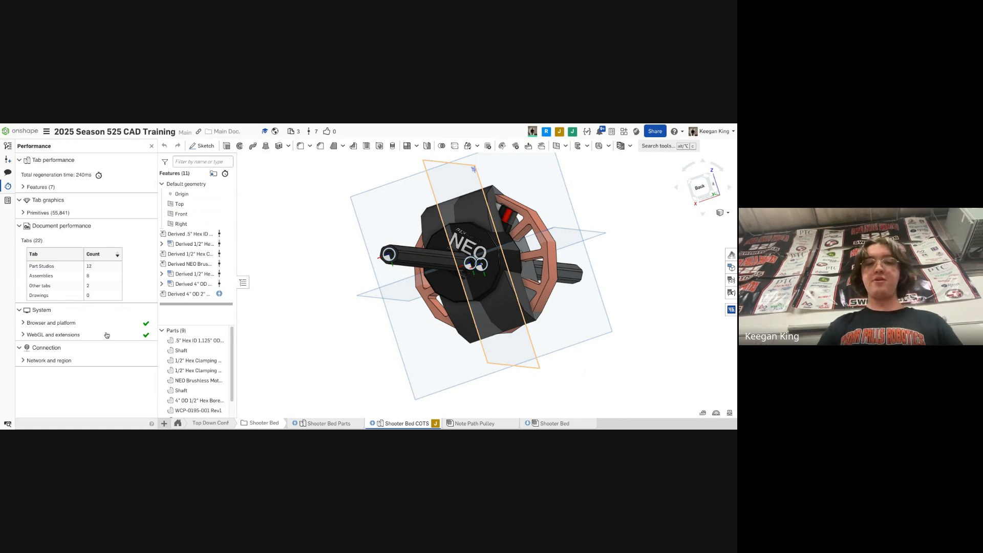
- Open Part Studio 2 containing the CADathon part
left_click(206, 423)
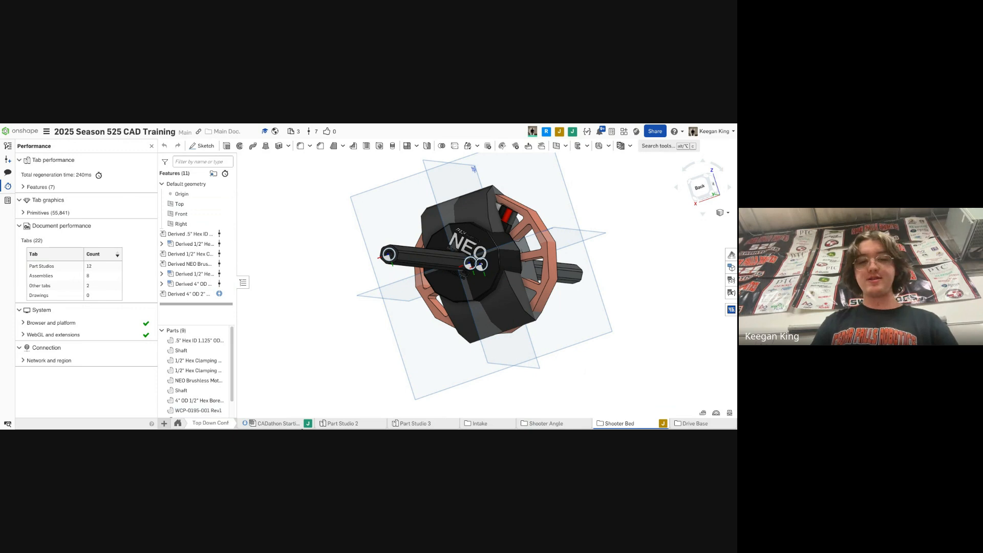
left_click(380, 423)
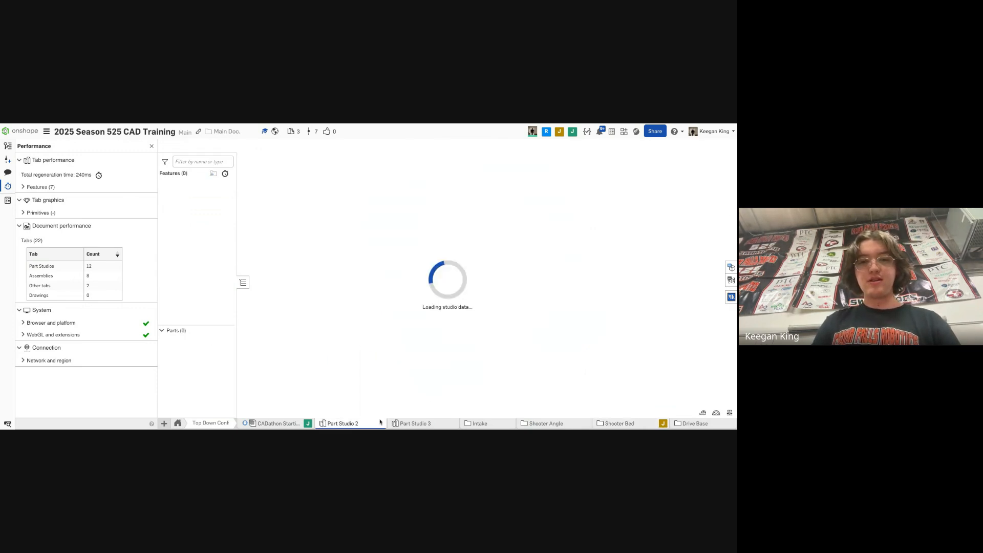
right_click_drag(478, 351, 461, 353)
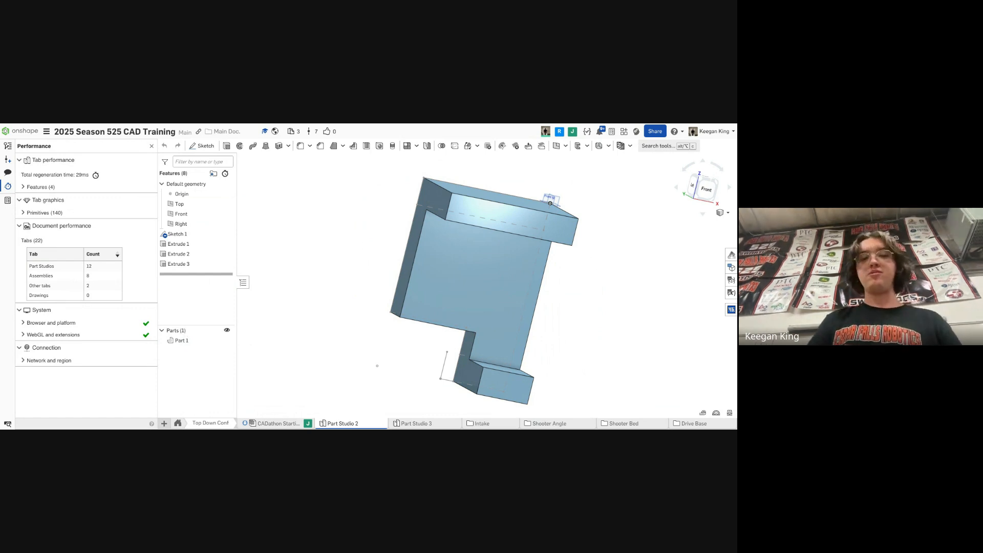
- Set Part 1's tessellation quality to Coarse in its appearance settings
right_click(198, 340)
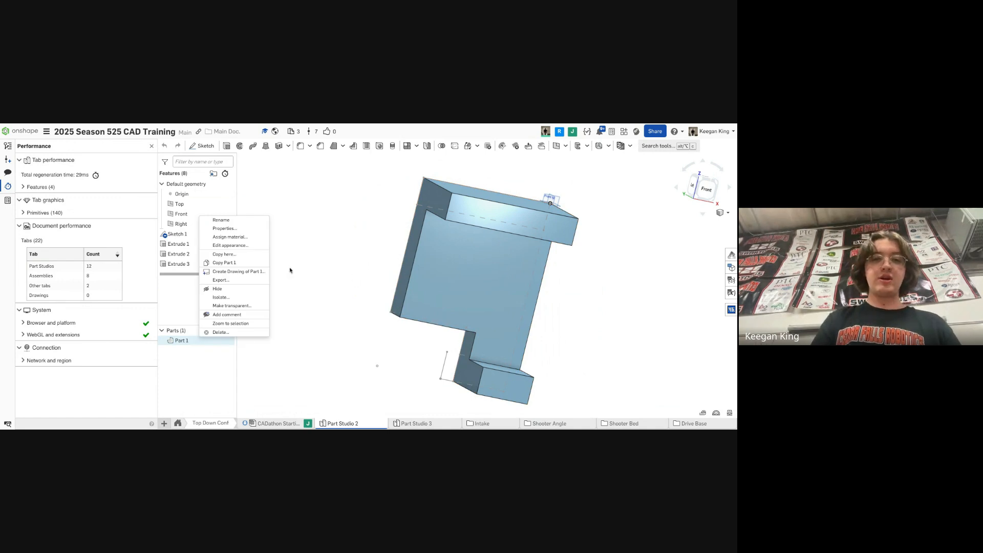
left_click(210, 245)
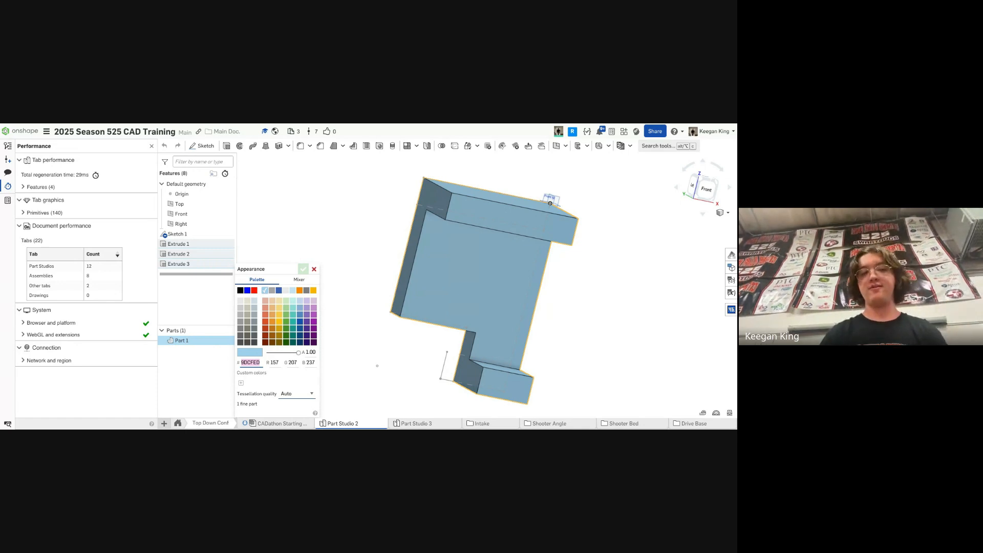
left_click(287, 398)
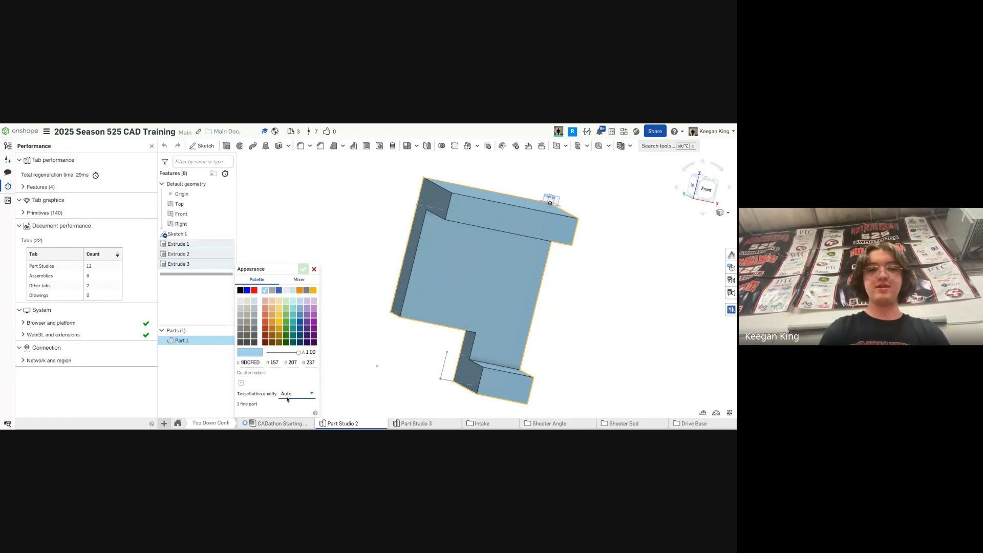
left_click(303, 270)
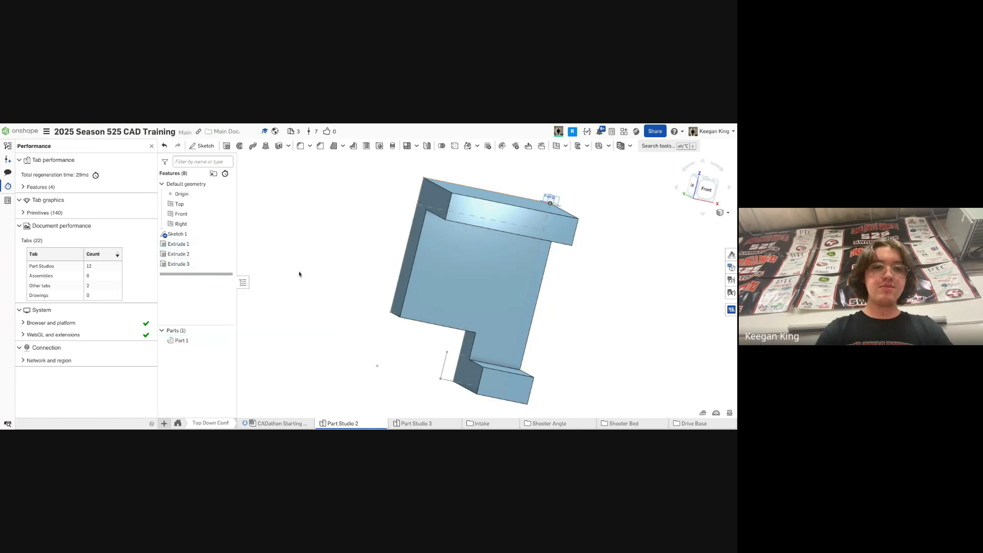
- Sketch a circle on the part's large front face
right_click_drag(355, 277, 398, 258)
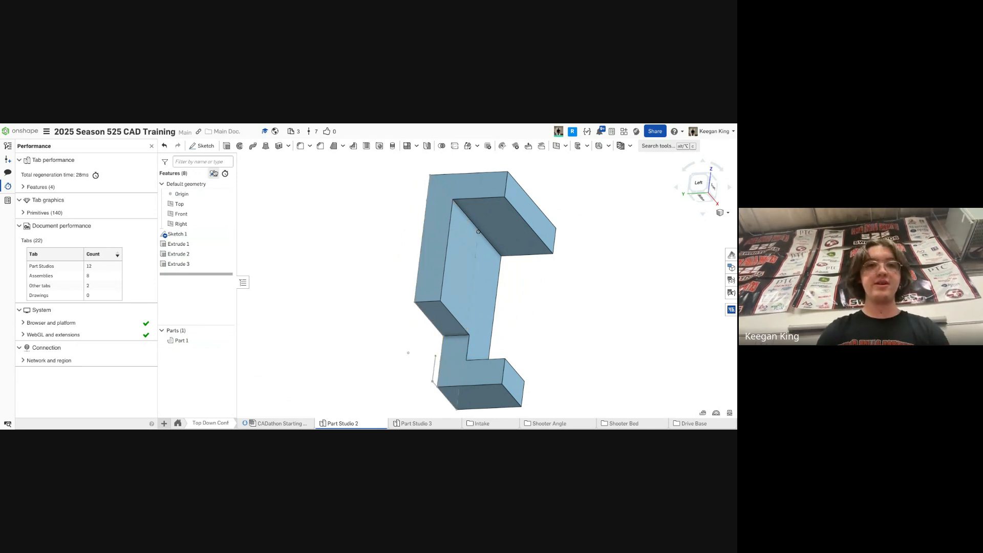
left_click(202, 146)
right_click_drag(308, 194, 505, 254)
left_click(504, 255)
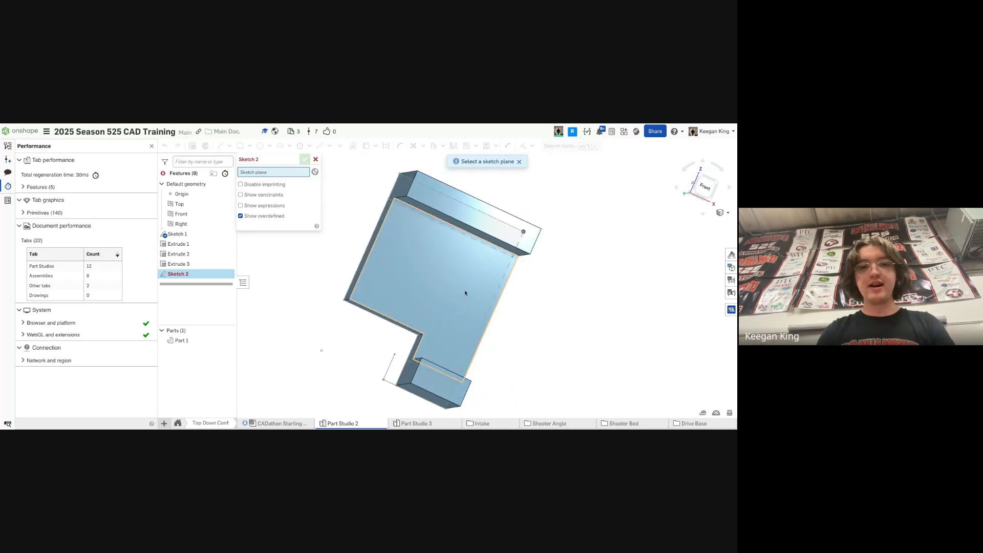
key("c")
left_click(411, 258)
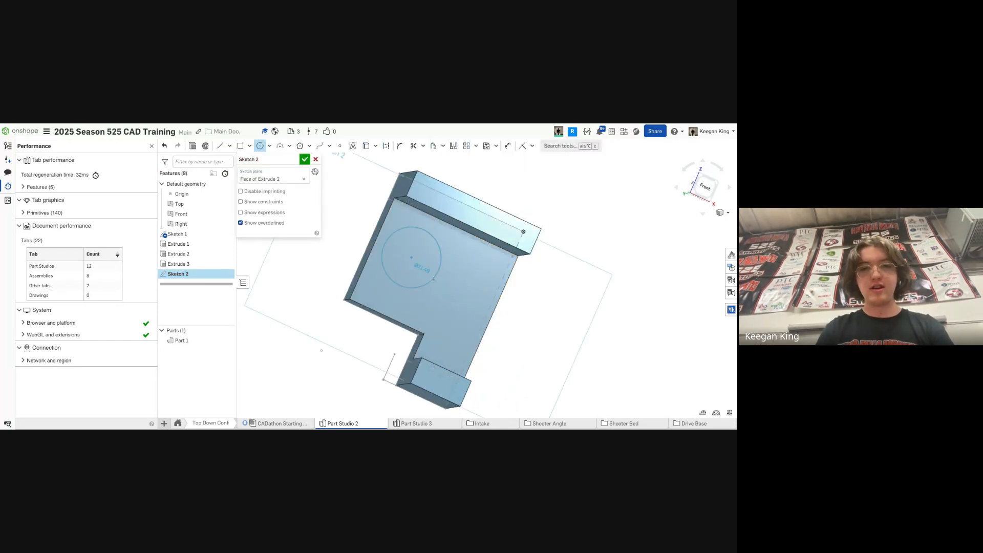
left_click(441, 258)
left_click(304, 159)
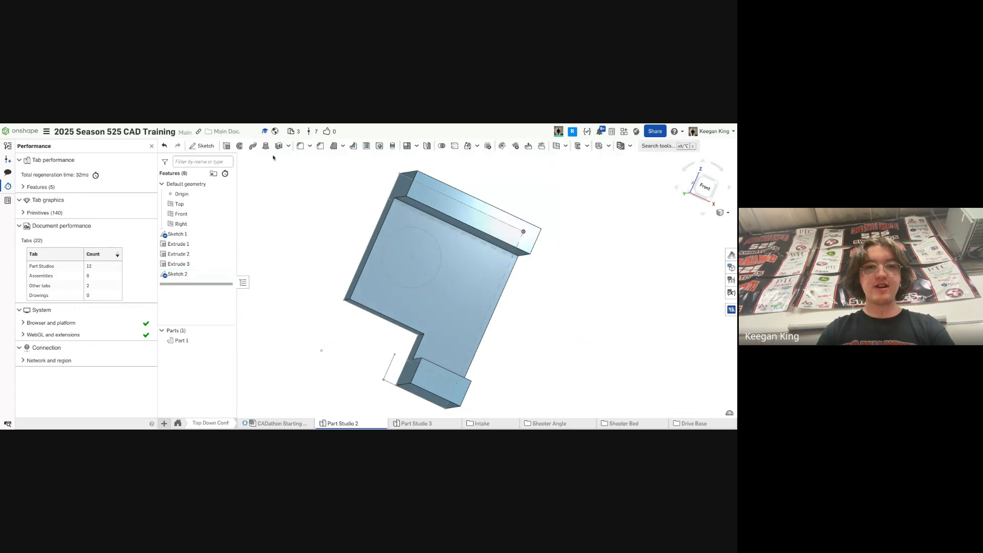
- Extrude the circle as a Remove cut Through all to make a hole in the part
left_click(226, 146)
left_click(283, 181)
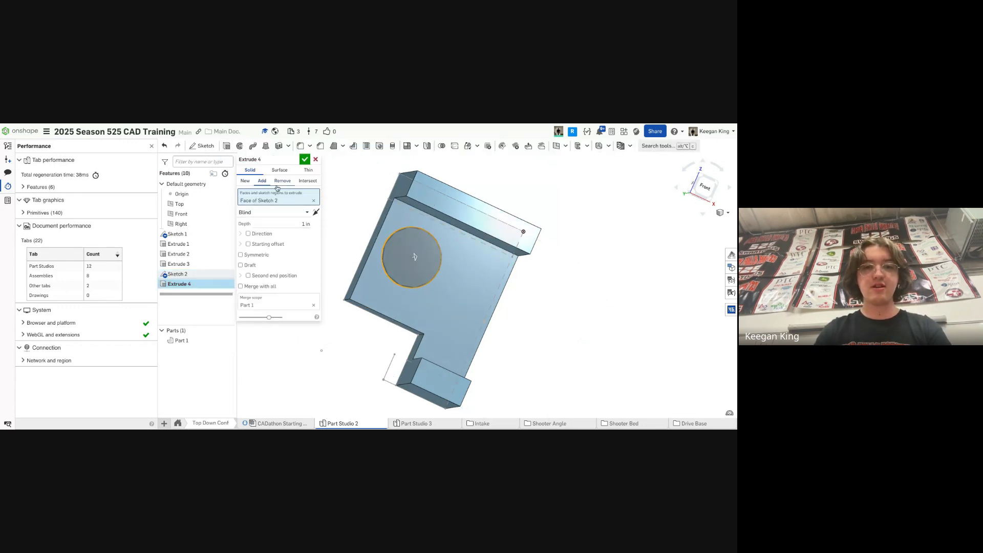
left_click(297, 212)
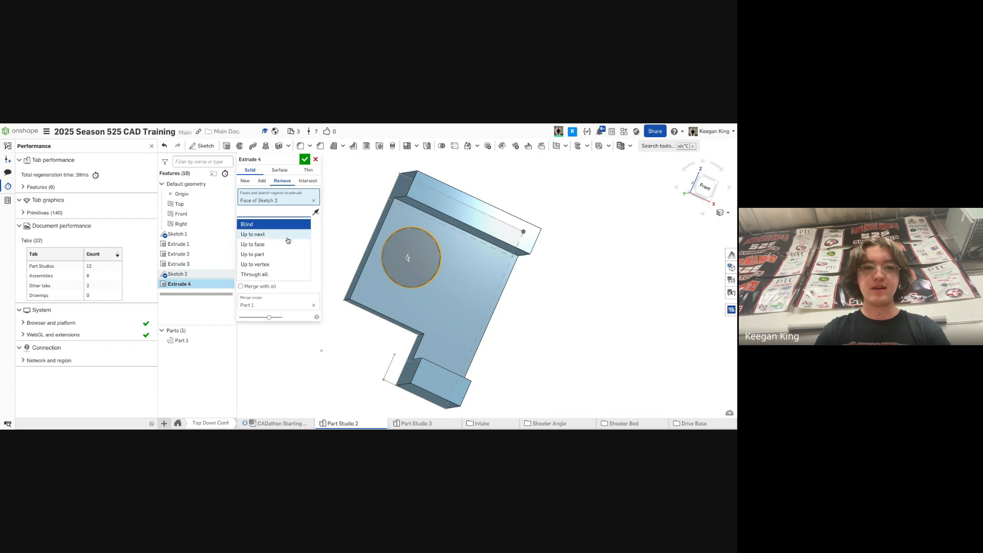
left_click(287, 274)
left_click(303, 160)
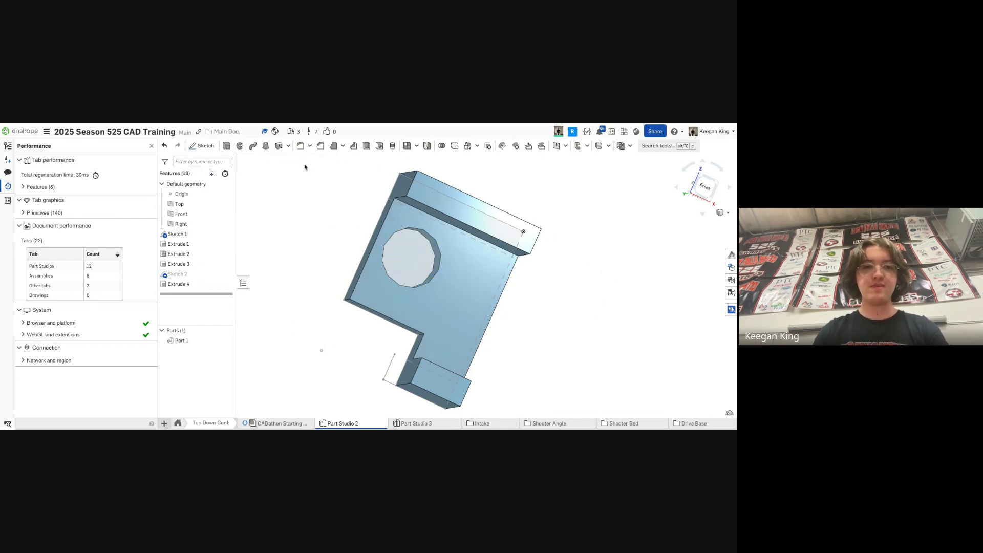
- Set Part 1's tessellation quality to Auto
right_click(212, 339)
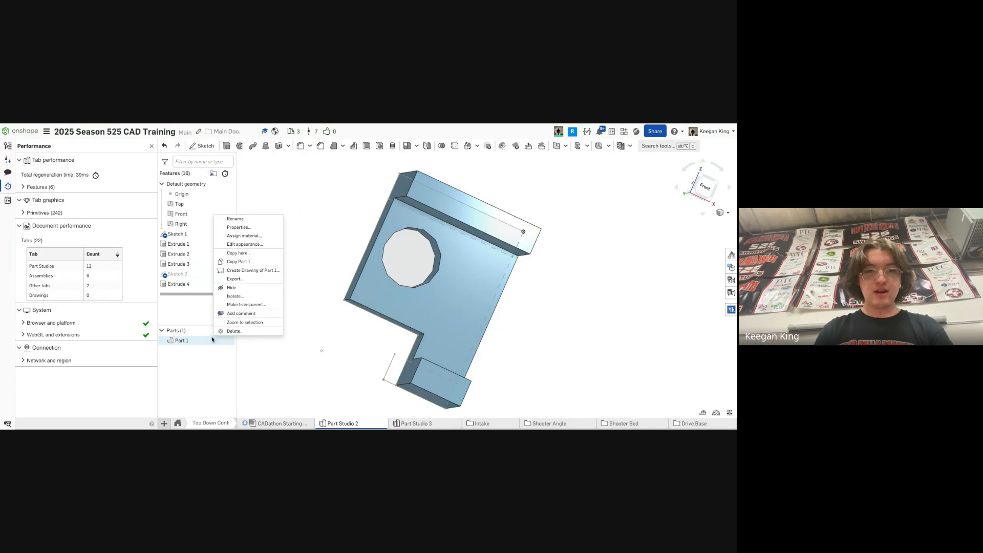
left_click(245, 245)
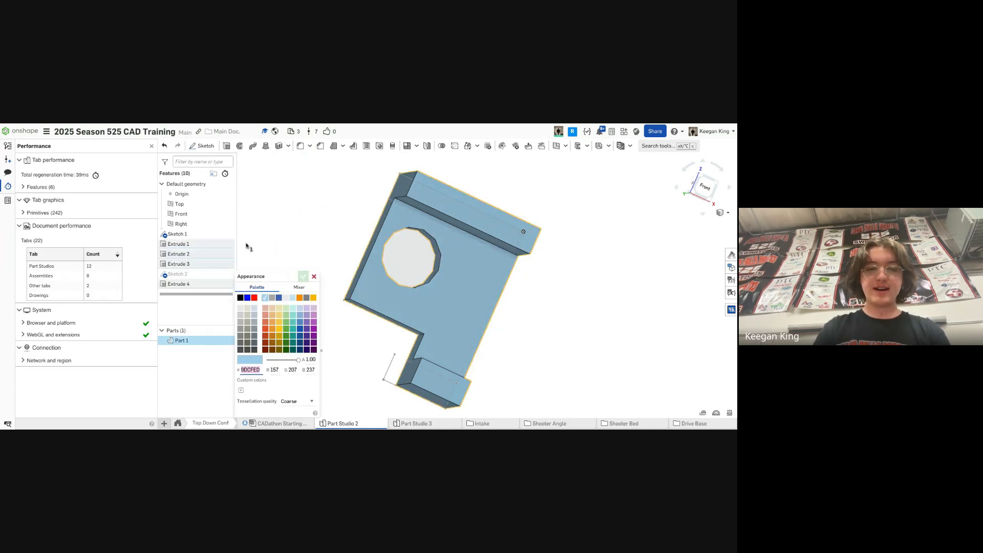
left_click(290, 400)
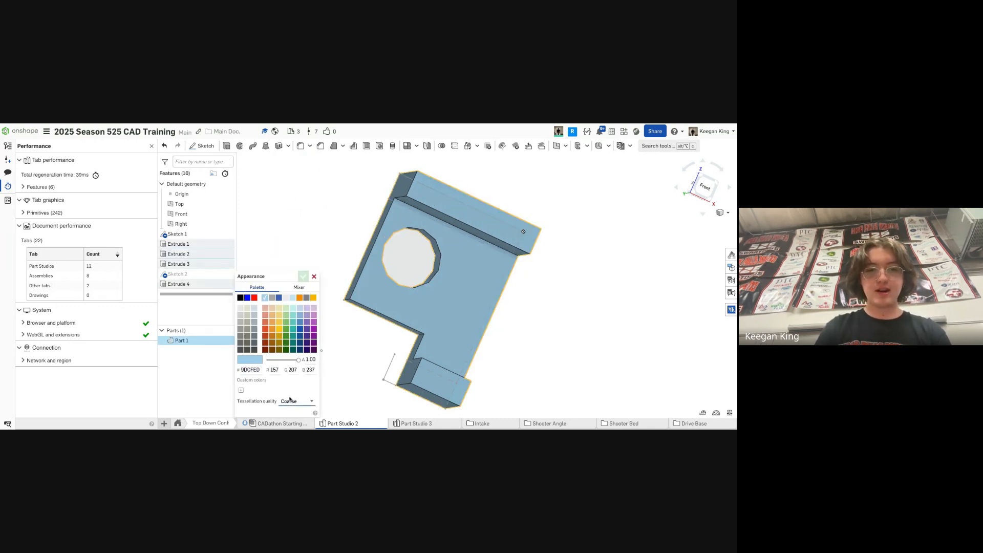
left_click(303, 277)
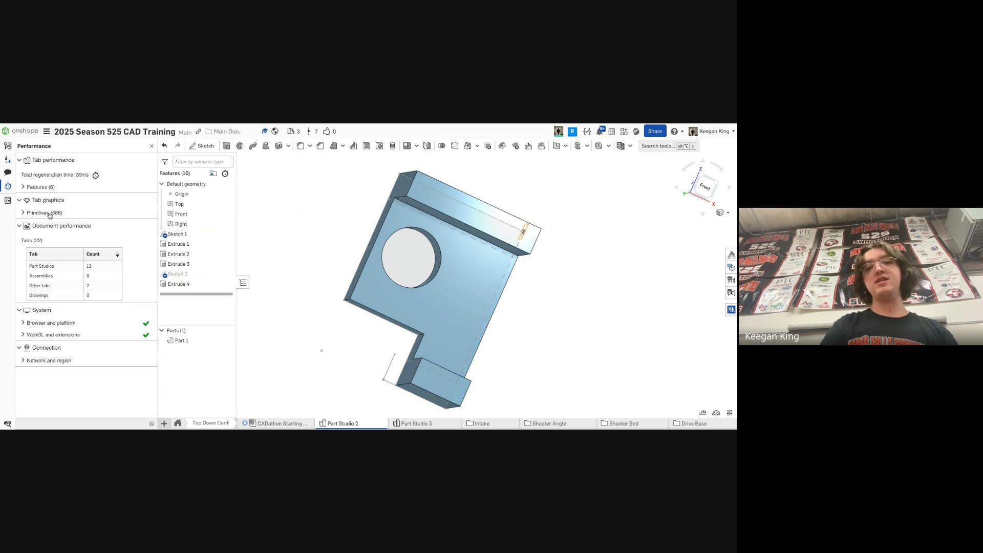
- Set Part 1's tessellation quality back to Coarse
right_click(185, 342)
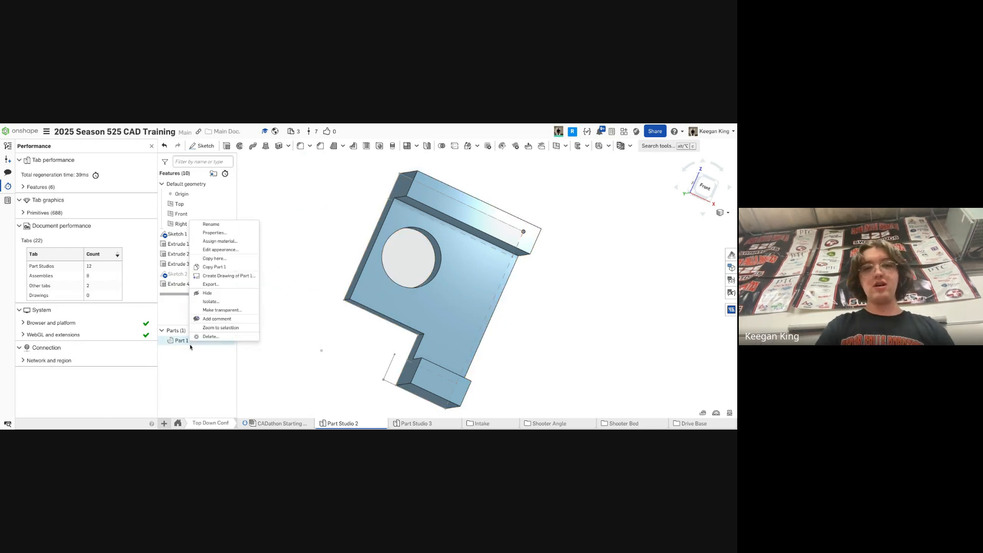
left_click(220, 250)
left_click(290, 392)
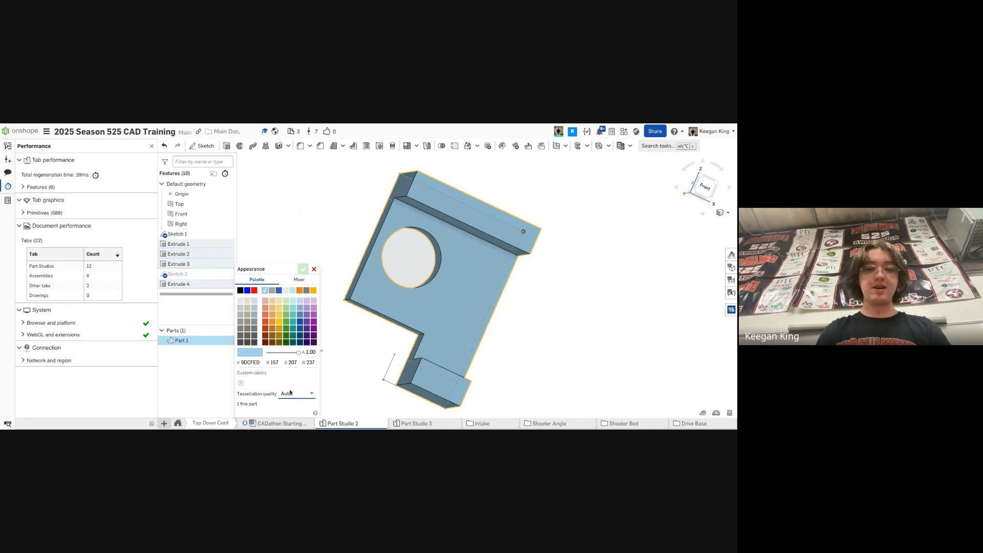
left_click(303, 269)
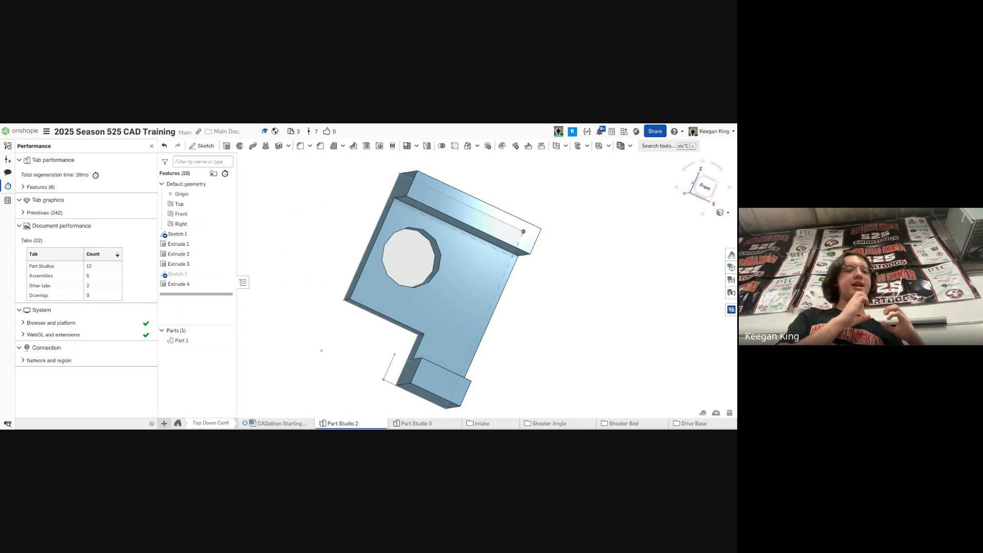
- Close the Performance panel and open the Shooter Bed assembly
left_click(151, 146)
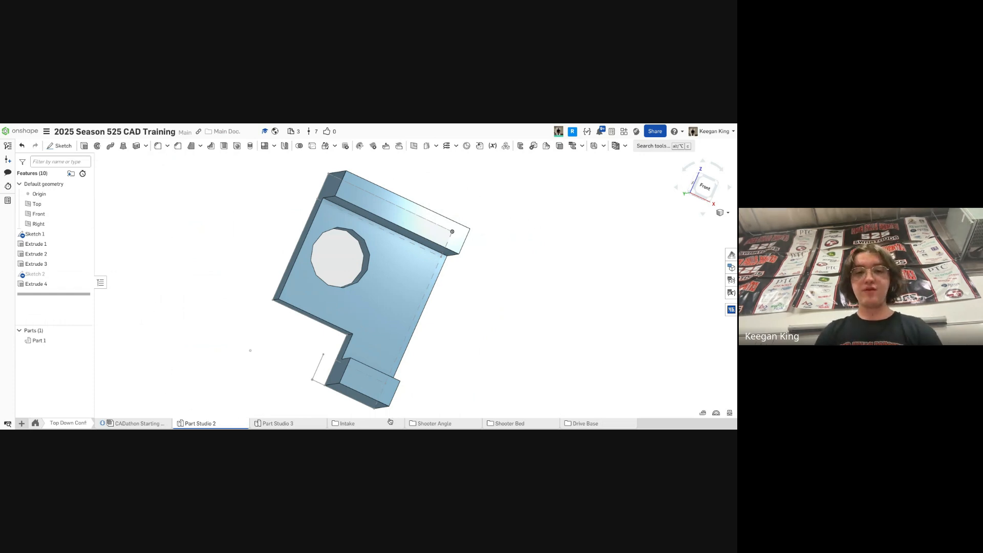
left_click(517, 421)
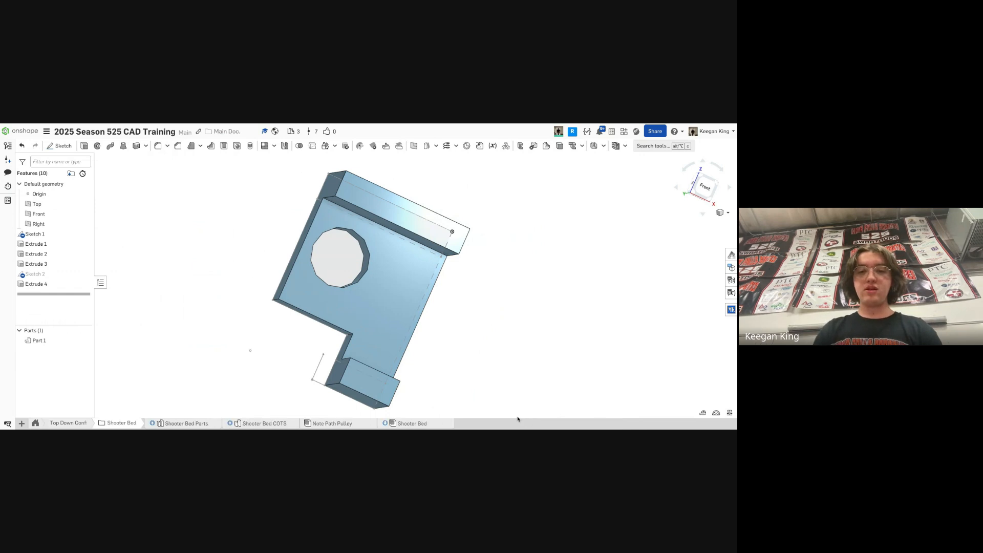
left_click(416, 424)
scroll(382, 359, "up", 2)
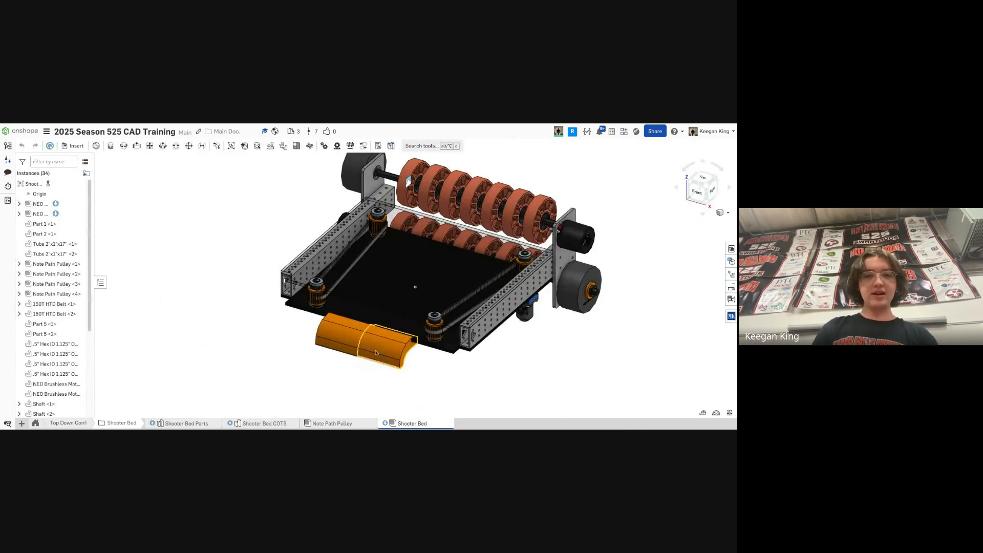
- Examine the orange note guide part at the front of the shooter bed
left_click(377, 354)
right_click_drag(452, 358, 436, 349)
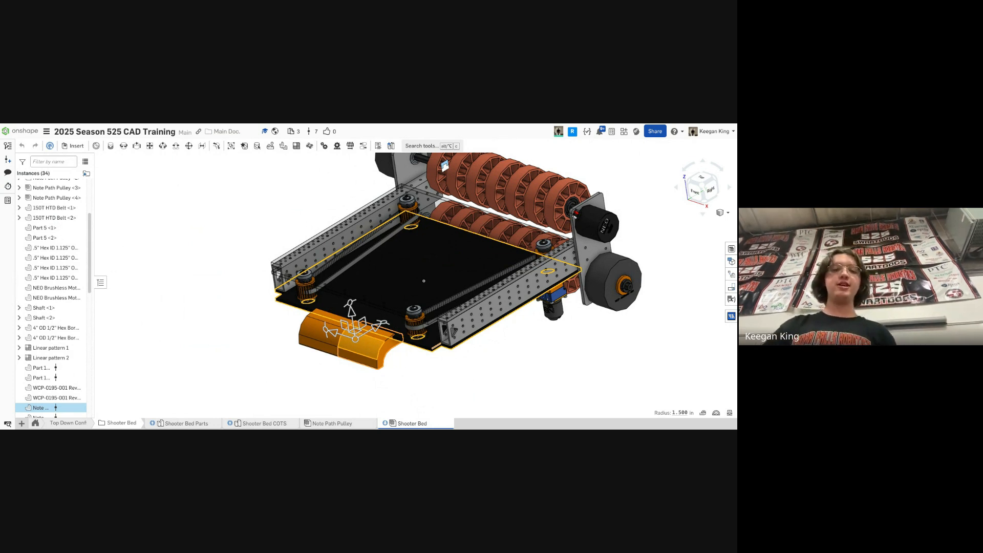
left_click(417, 364)
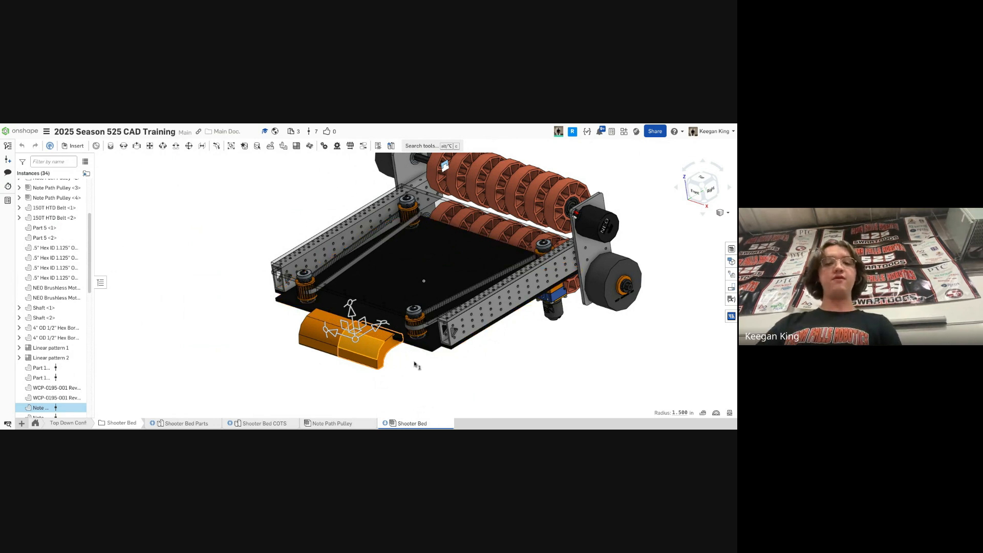
scroll(370, 353, "up", 5)
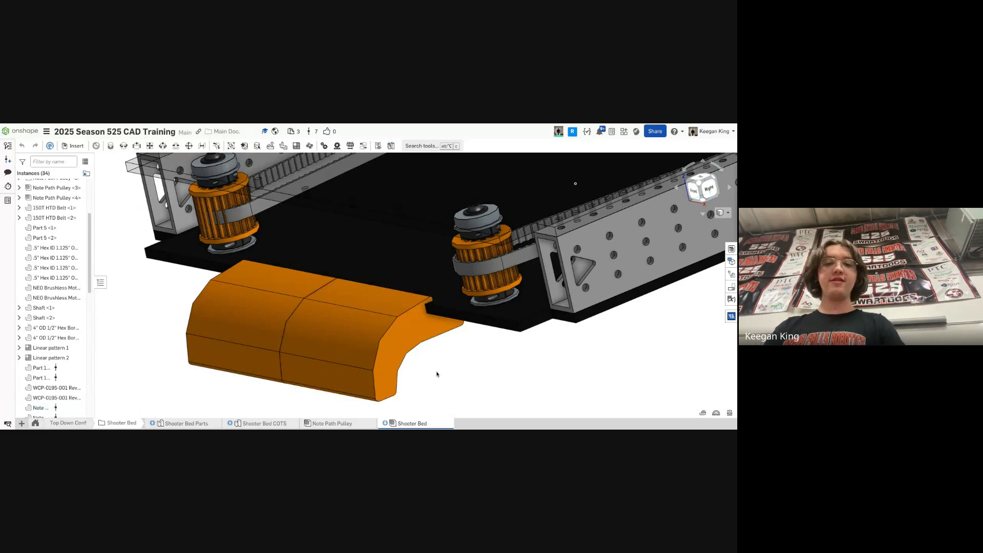
right_click_drag(437, 371, 455, 343)
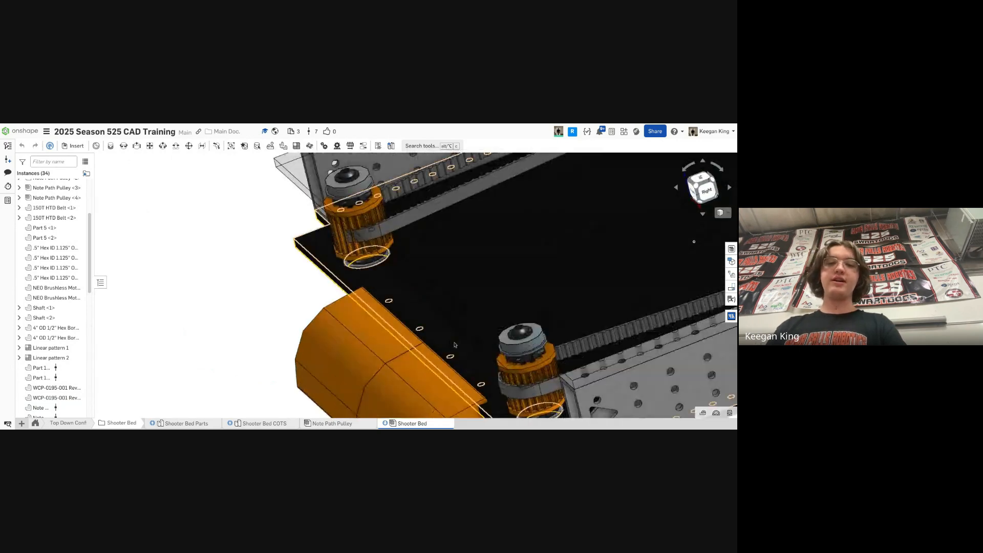
scroll(458, 344, "down", 5)
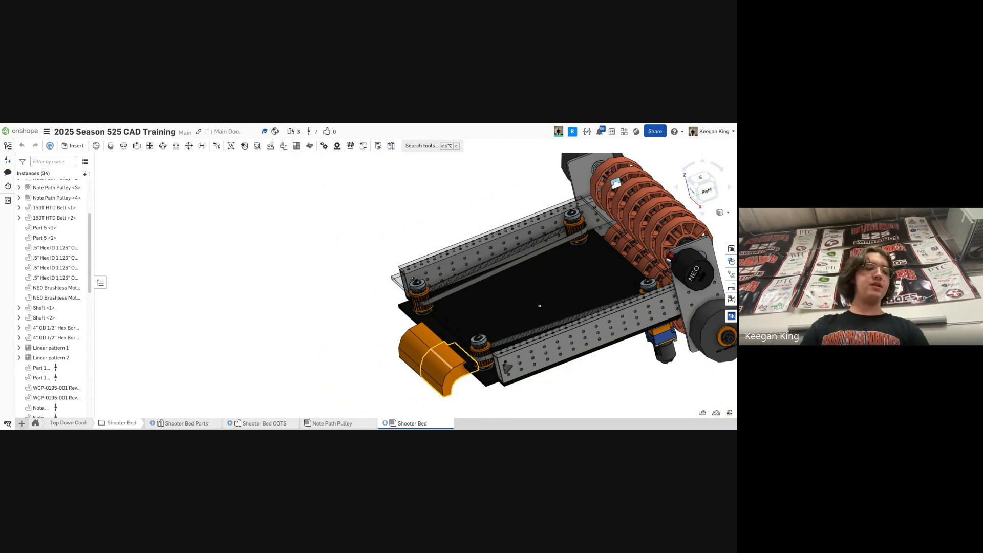
scroll(651, 363, "down", 2)
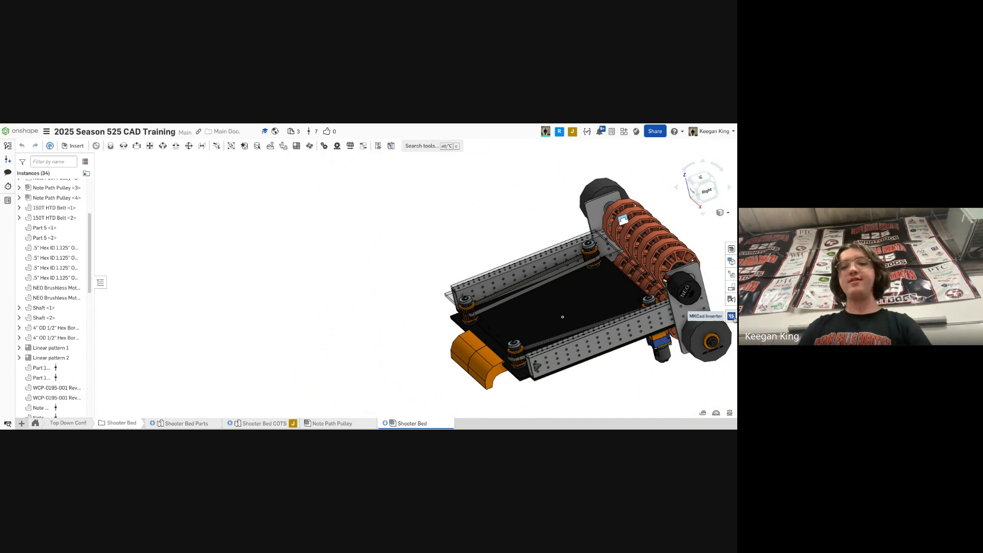
- Insert a .25" Round ID .375" OD Radial Bearing from the Bearings category of the MKCad Inserter
left_click(732, 315)
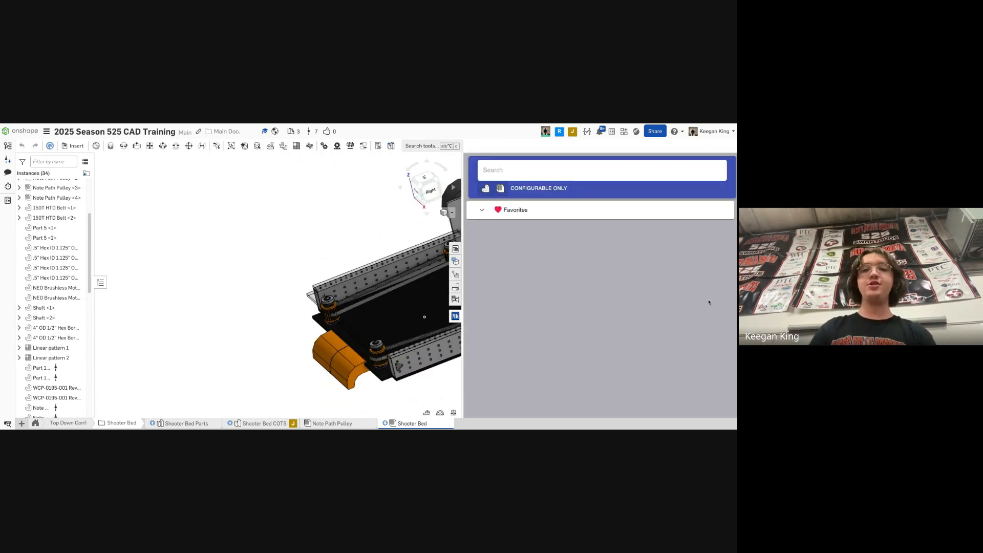
left_click(658, 236)
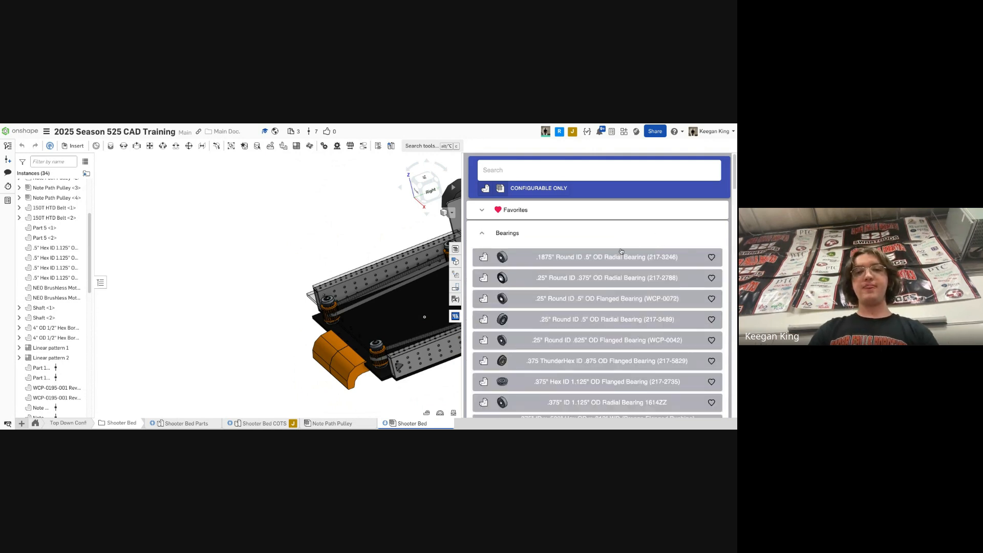
left_click(598, 265)
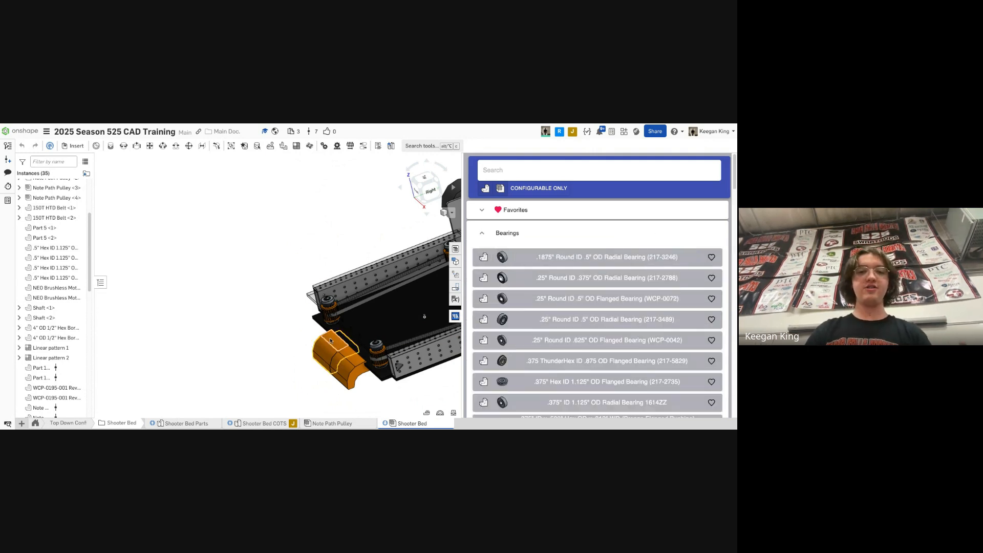
- Open the inserted bearing's context menu, then remove the bearing from the assembly
scroll(74, 333, "down", 5)
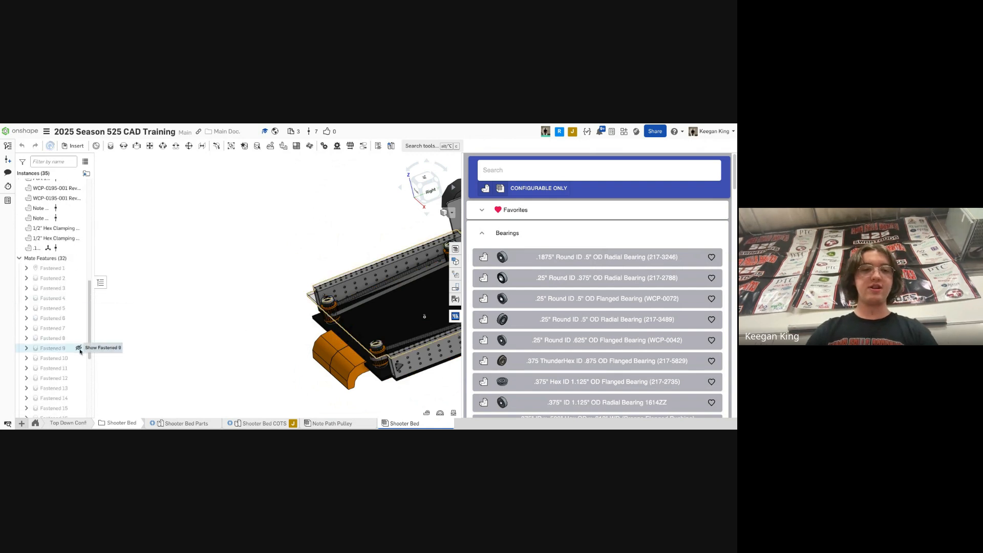
right_click(71, 262)
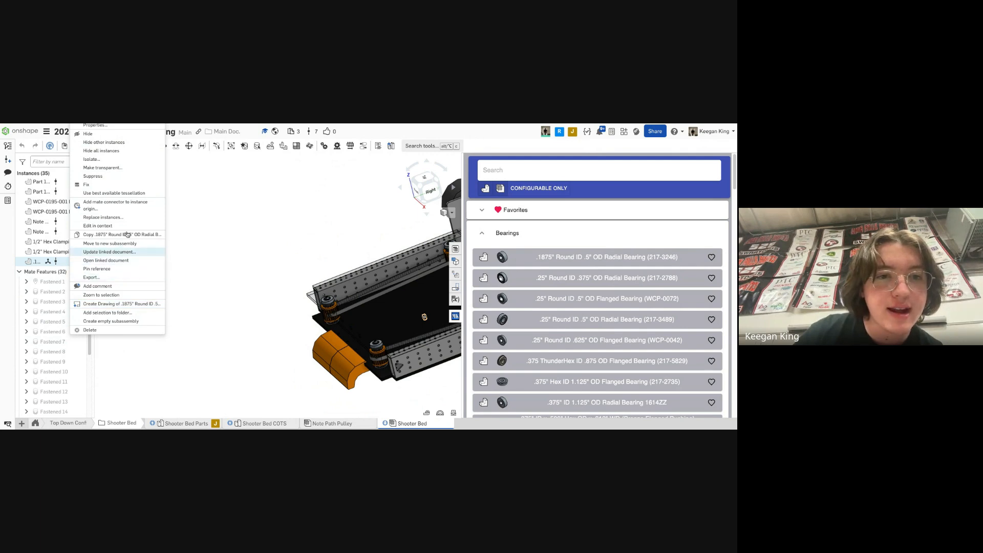
left_click(379, 396)
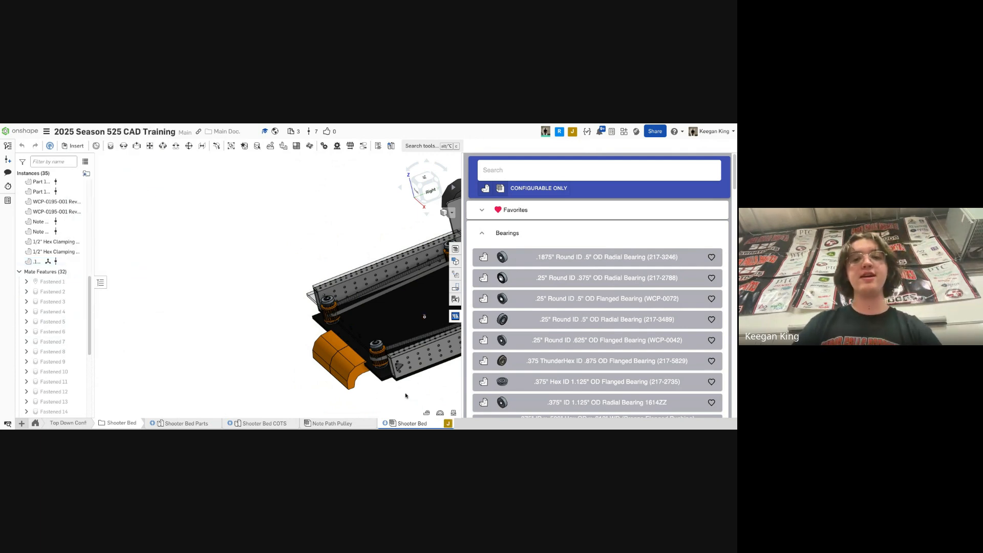
right_click_drag(405, 397, 376, 302)
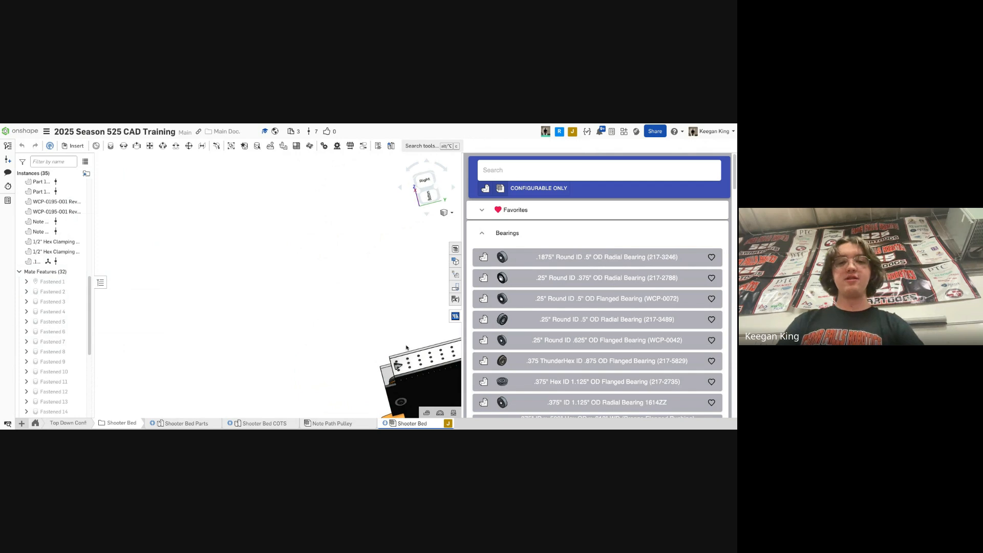
left_click(29, 262)
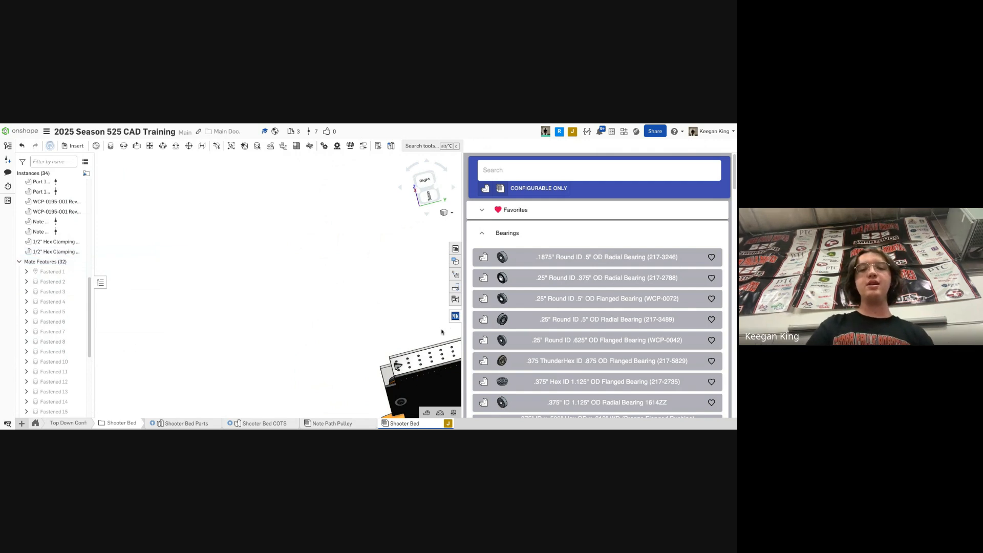
- Close the MKCad Inserter panel and dismiss the Insert parts and assemblies dialog
left_click(456, 320)
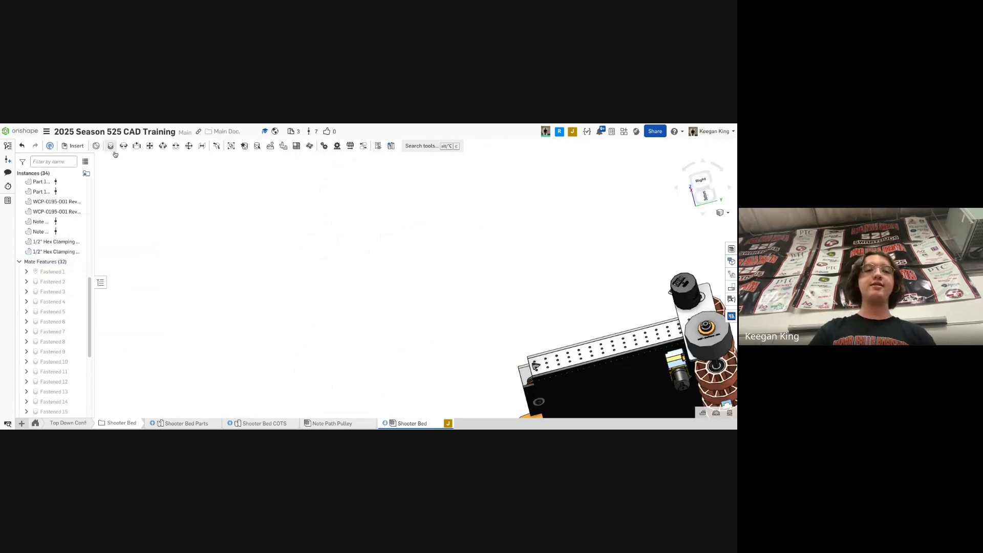
left_click(93, 147)
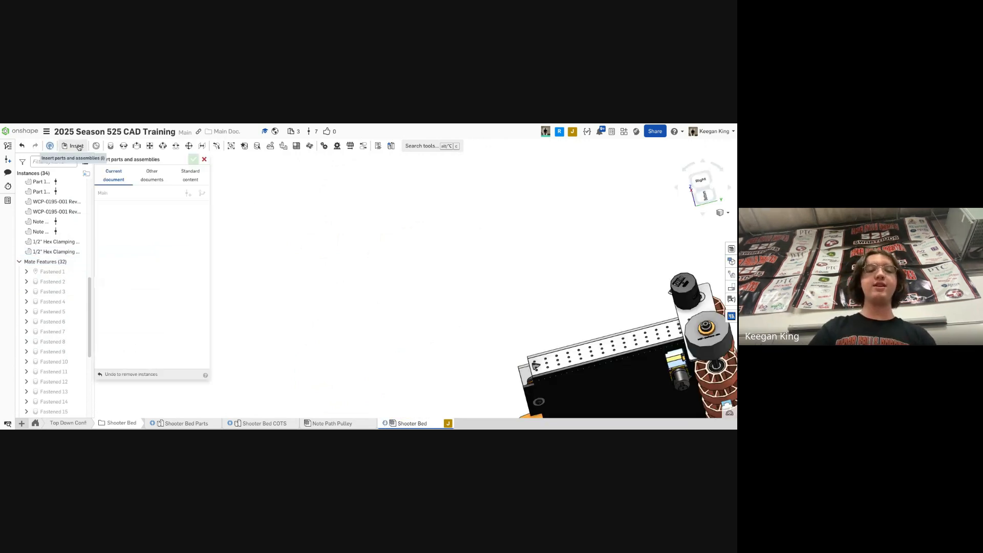
left_click(204, 159)
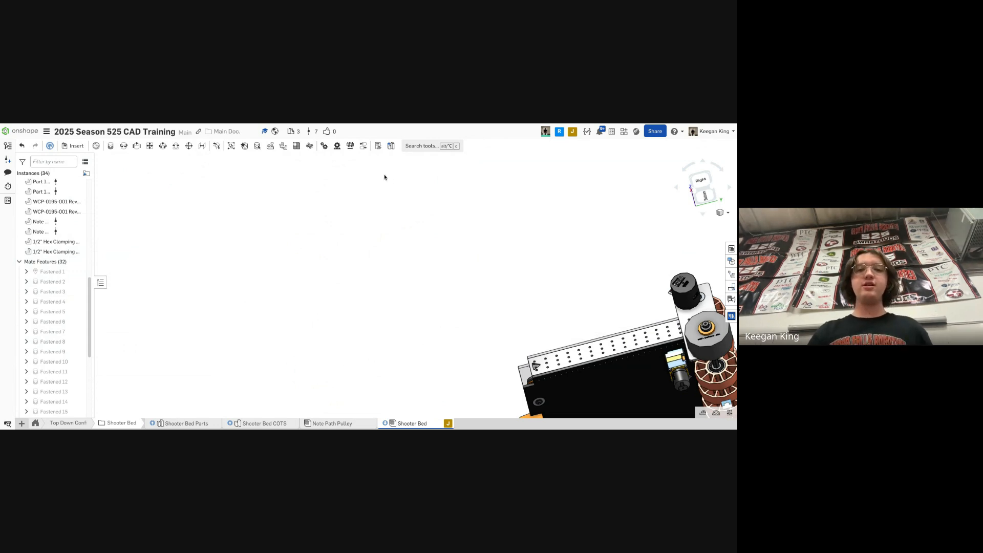
- Switch the shooter bed assembly to the Right view and inspect its side
key("shift+4")
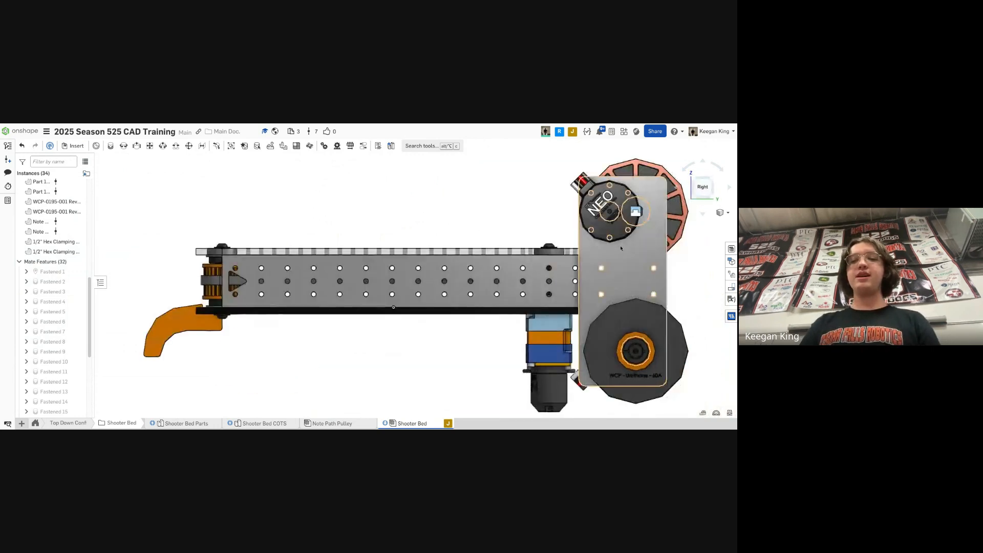
right_click_drag(620, 250, 583, 247)
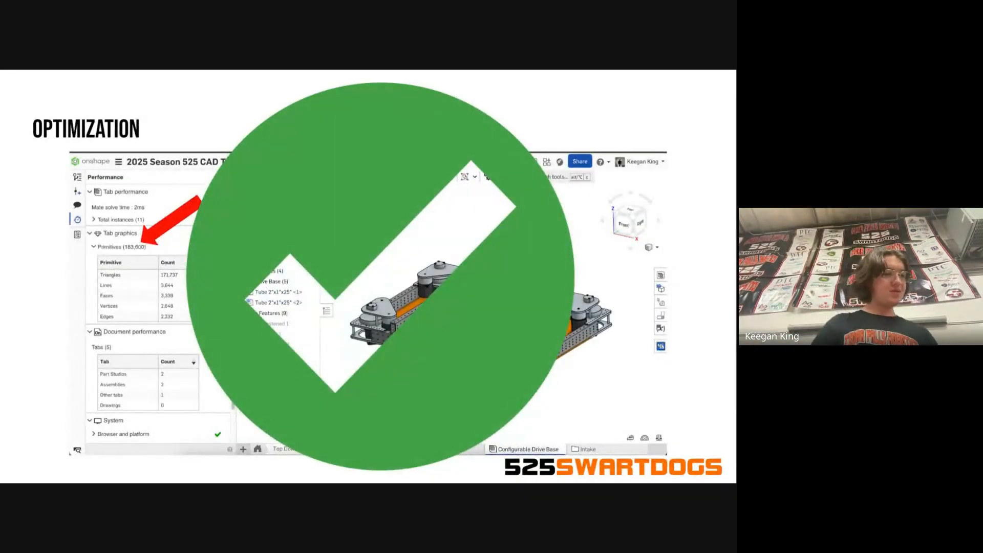
key("Right")
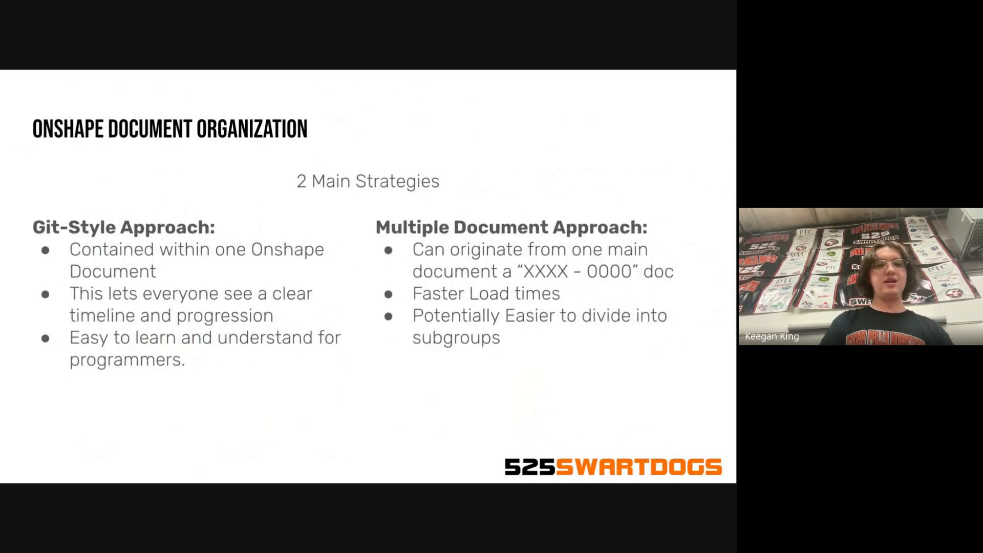